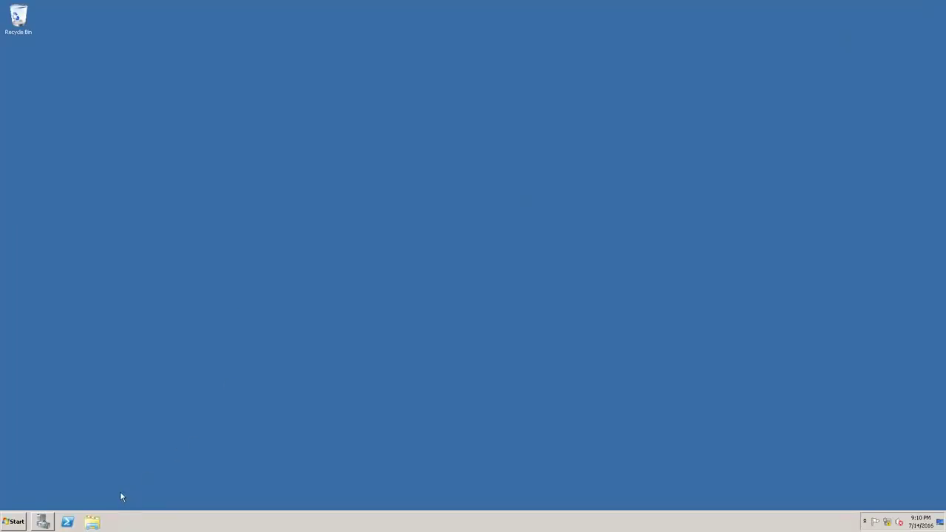
Restore Server Manager to its Roles page listing Active Directory Domain Services and DNS Server
{"action": "left_click", "coordinate": [43, 522]}
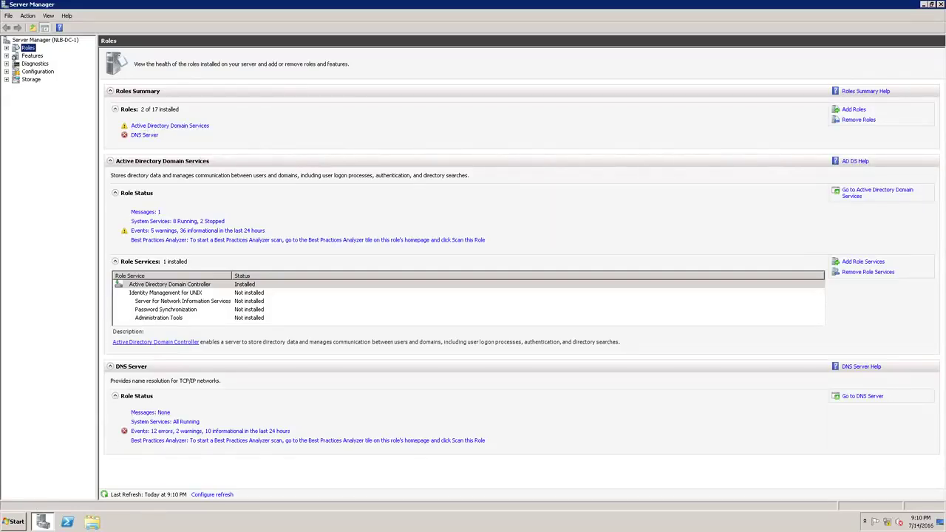
{"action": "left_click", "coordinate": [18, 523]}
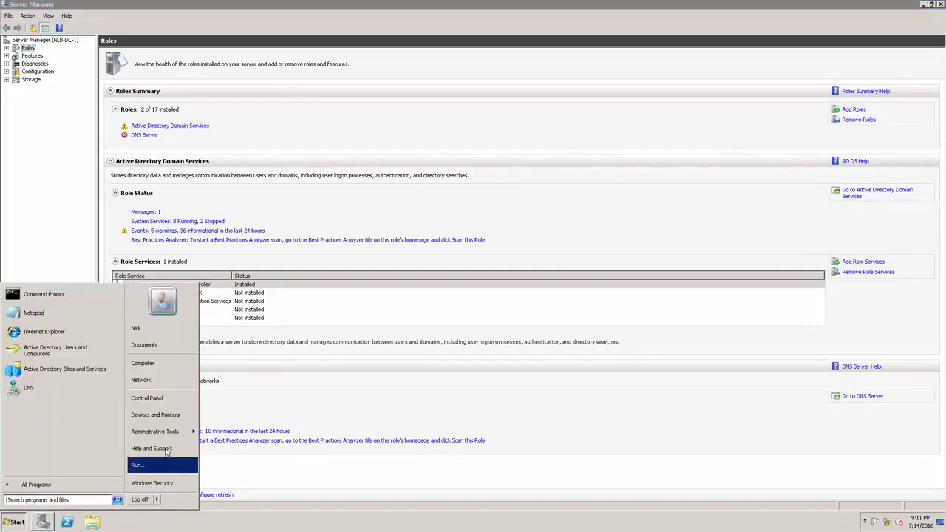
Open Active Directory Users and Computers and browse the NLB Solutions Computers and Servers OUs
{"action": "left_click", "coordinate": [37, 347]}
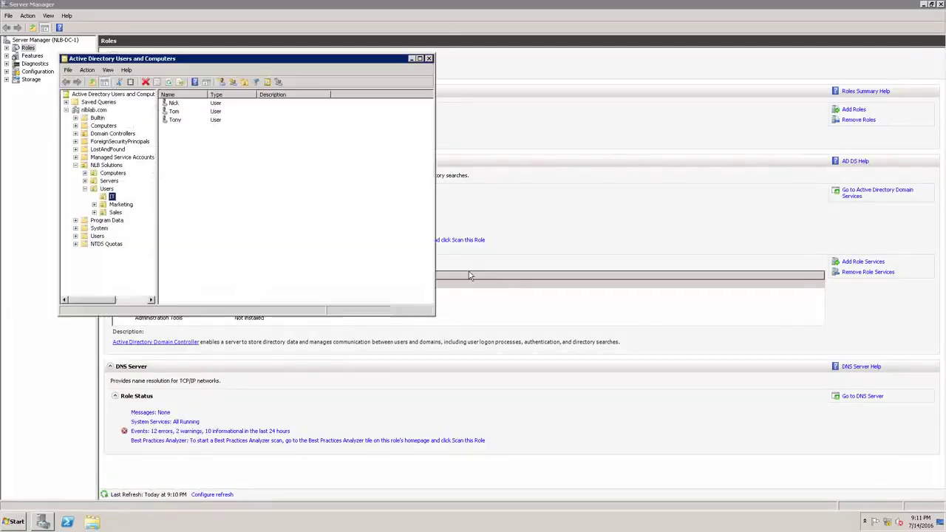
{"action": "left_click", "coordinate": [107, 189]}
{"action": "left_click", "coordinate": [120, 205]}
{"action": "left_click", "coordinate": [106, 165]}
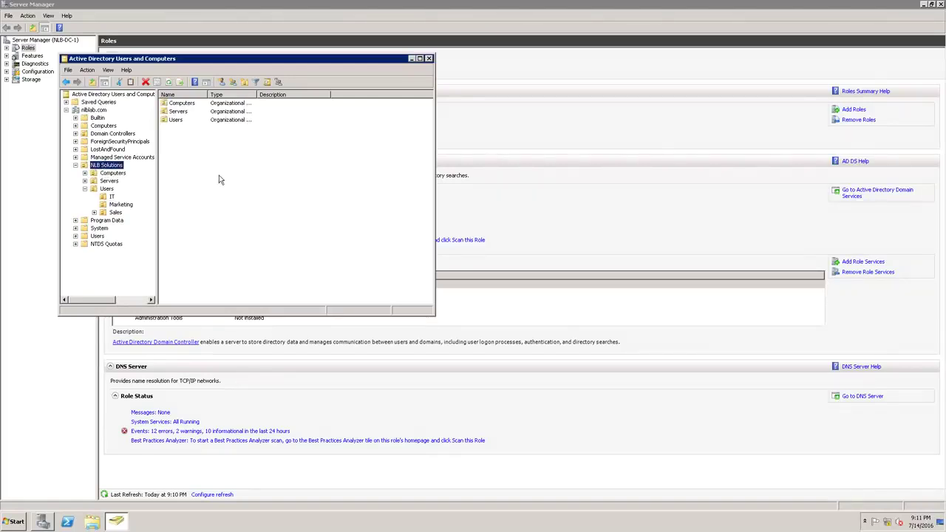
{"action": "left_click", "coordinate": [115, 174]}
{"action": "left_click", "coordinate": [112, 181]}
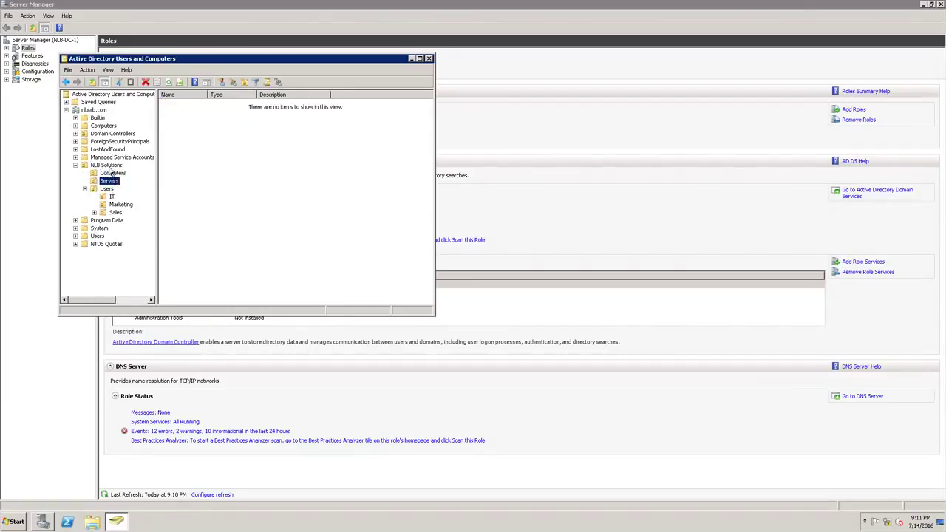
{"action": "left_click", "coordinate": [110, 165]}
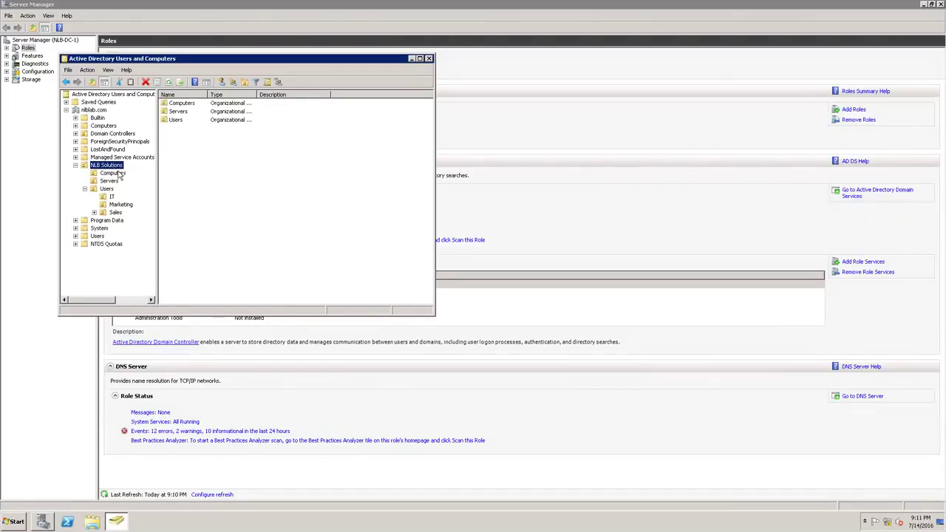
Review the IT, Marketing and Sales OUs under Users, inspecting the Marketing user accounts
{"action": "left_click", "coordinate": [112, 190]}
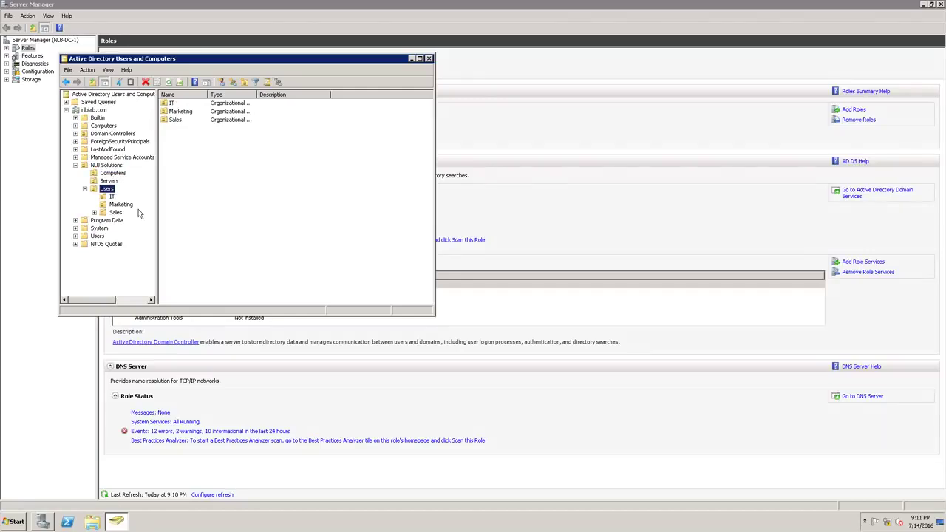
{"action": "left_click", "coordinate": [112, 196]}
{"action": "left_click", "coordinate": [121, 206]}
{"action": "left_click", "coordinate": [117, 213]}
{"action": "left_click", "coordinate": [113, 197]}
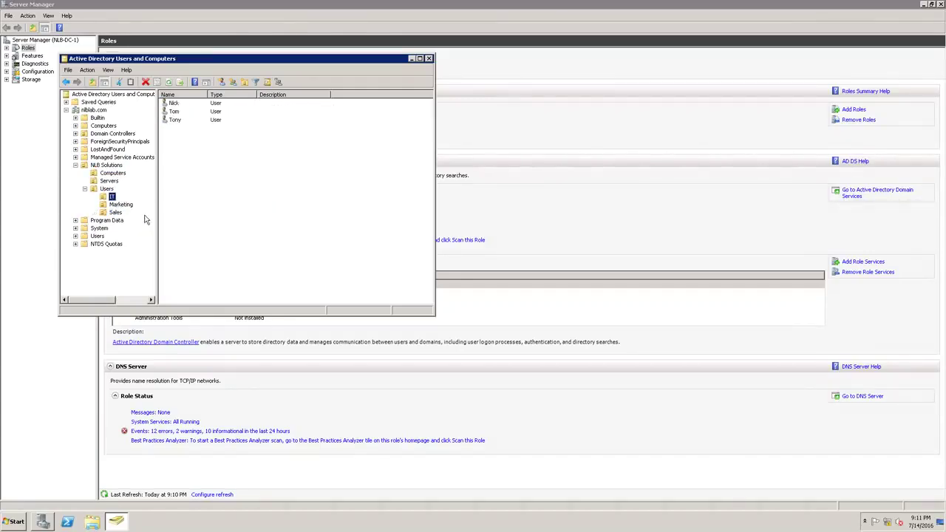
{"action": "left_click", "coordinate": [121, 204]}
{"action": "left_click", "coordinate": [116, 212]}
{"action": "left_click", "coordinate": [112, 196]}
{"action": "left_click", "coordinate": [119, 206]}
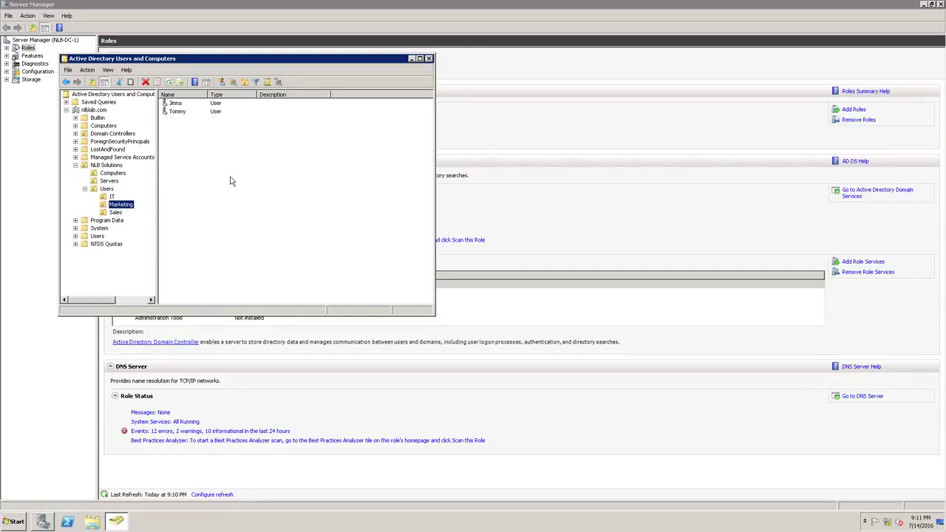
{"action": "left_click", "coordinate": [183, 104]}
{"action": "left_click", "coordinate": [184, 112]}
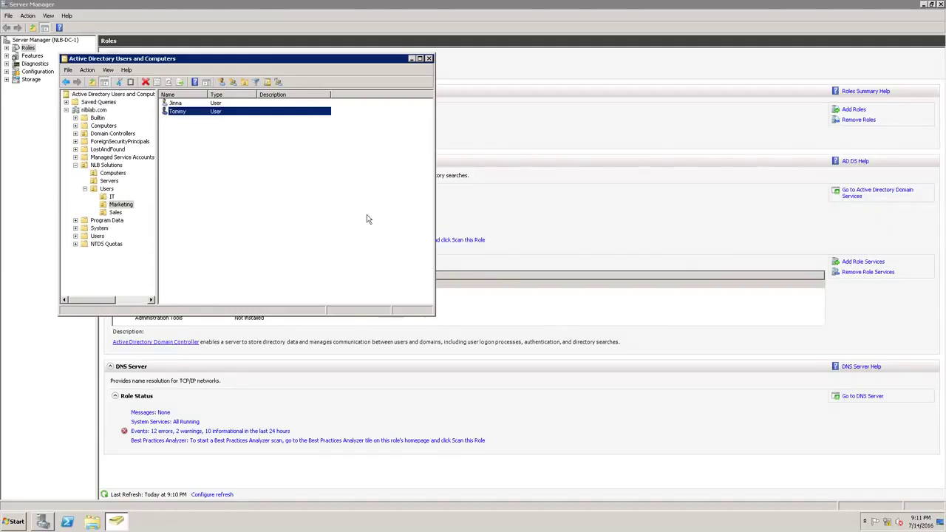
Return to the Users OU overview and minimize the Active Directory console
{"action": "left_click", "coordinate": [107, 190]}
{"action": "left_click", "coordinate": [412, 59]}
{"action": "left_click", "coordinate": [10, 521]}
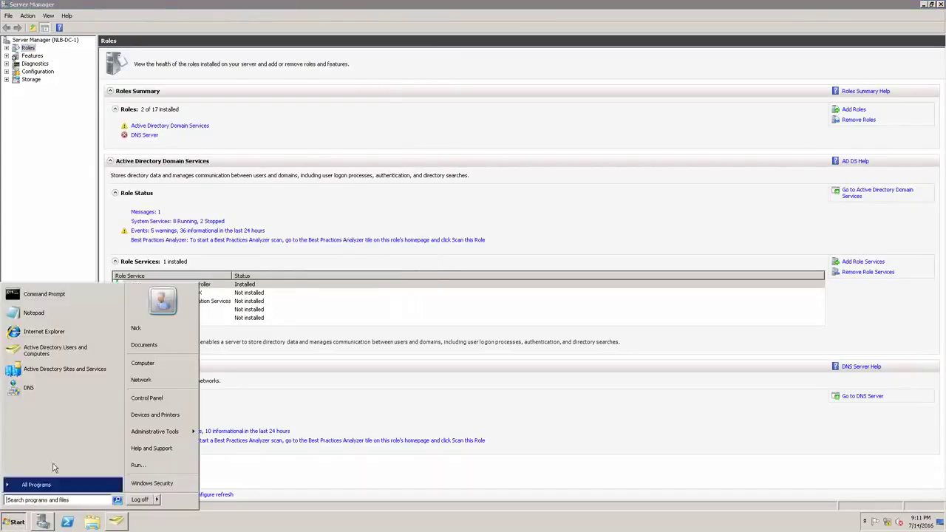
In DNS Manager, inspect the rdp and www host records in the nlblab.com forward zone
{"action": "left_click", "coordinate": [28, 387]}
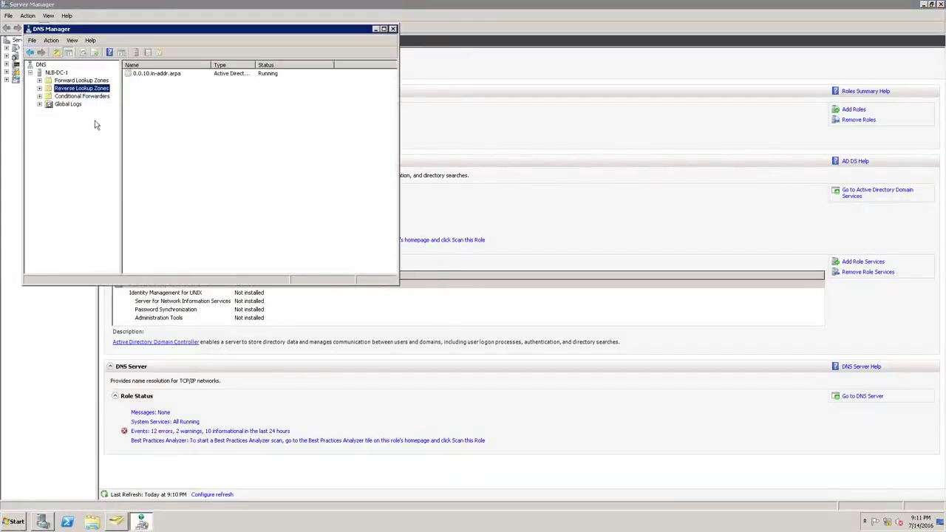
{"action": "double_click", "coordinate": [46, 80]}
{"action": "left_click", "coordinate": [80, 96]}
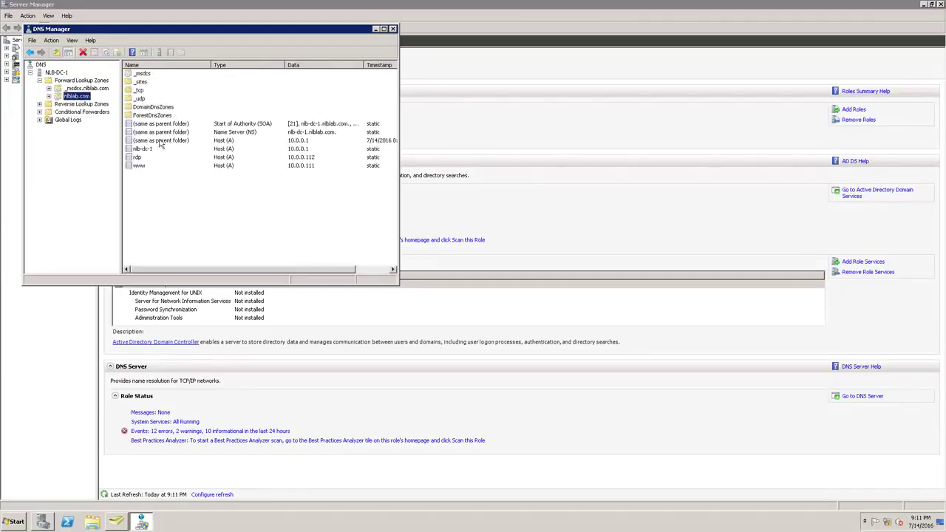
{"action": "left_click", "coordinate": [157, 156]}
{"action": "left_click", "coordinate": [155, 168]}
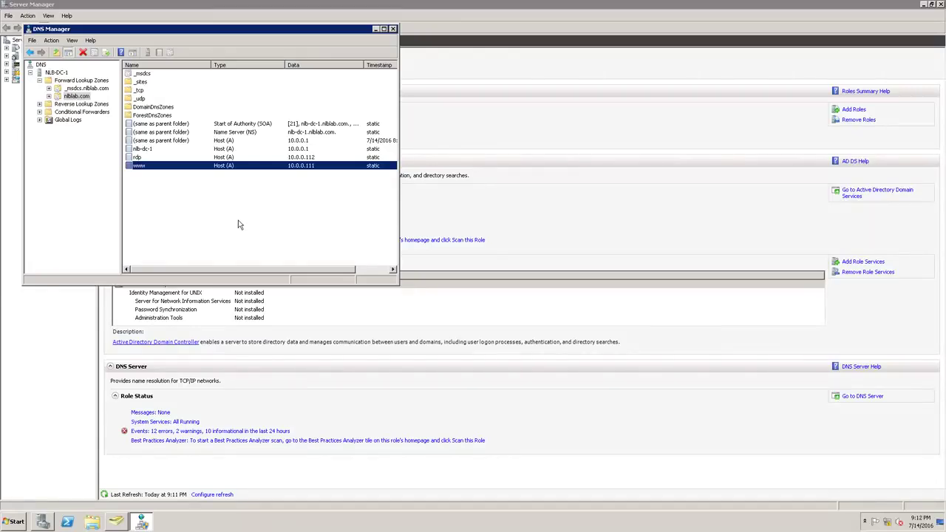
{"action": "left_click", "coordinate": [194, 157]}
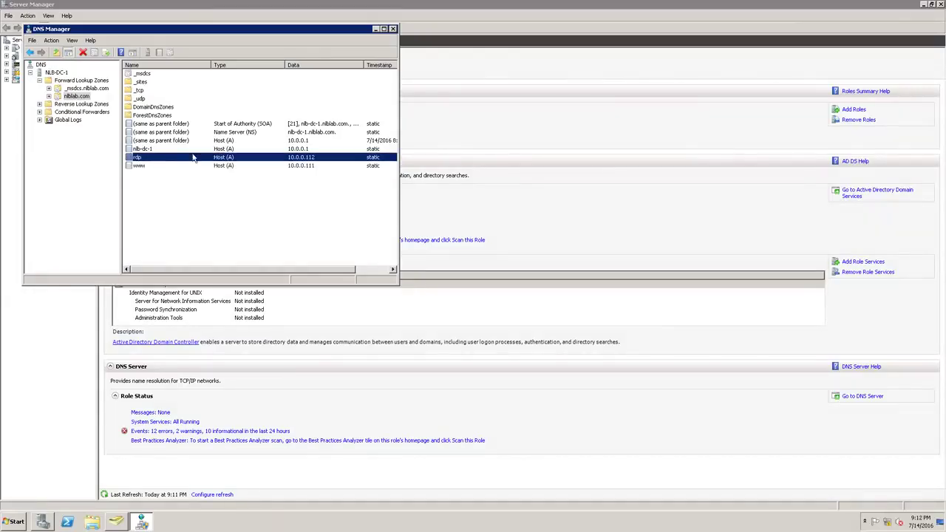
{"action": "left_click", "coordinate": [197, 167]}
Review the 0.0.10.in-addr.arpa reverse zone PTR records, then close DNS Manager
{"action": "left_click", "coordinate": [80, 104]}
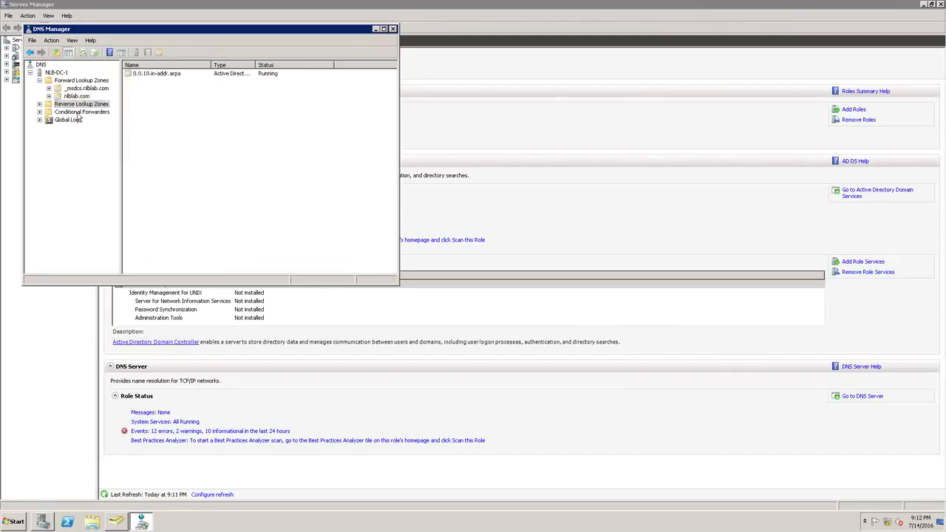
{"action": "left_click", "coordinate": [39, 104]}
{"action": "left_click", "coordinate": [87, 111]}
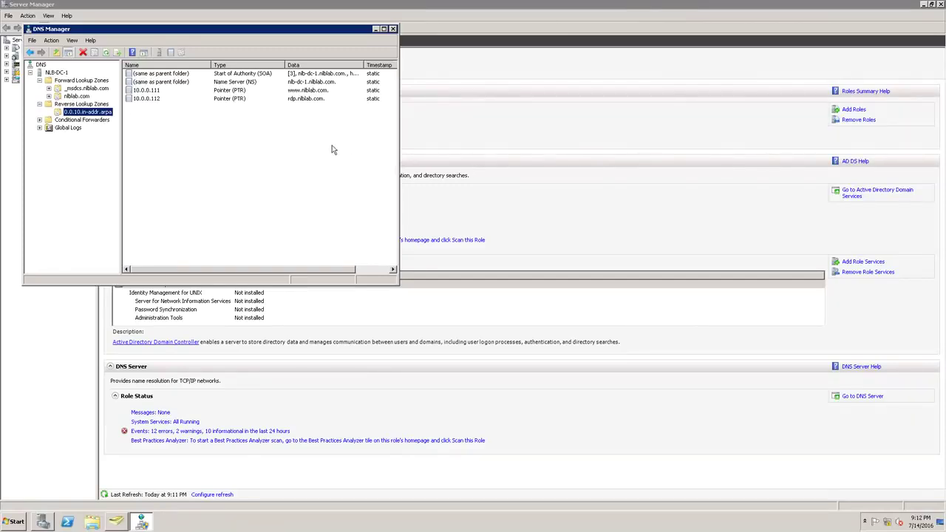
{"action": "left_click", "coordinate": [392, 29]}
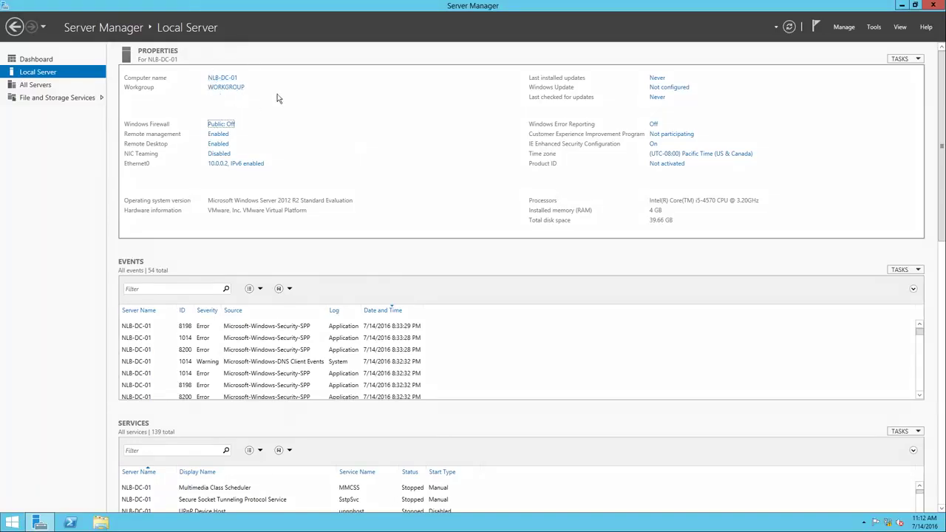
Change NLB-DC-01's membership to the nlblab domain and supply the domain admin credentials
{"action": "left_click", "coordinate": [228, 88]}
{"action": "left_click", "coordinate": [275, 212]}
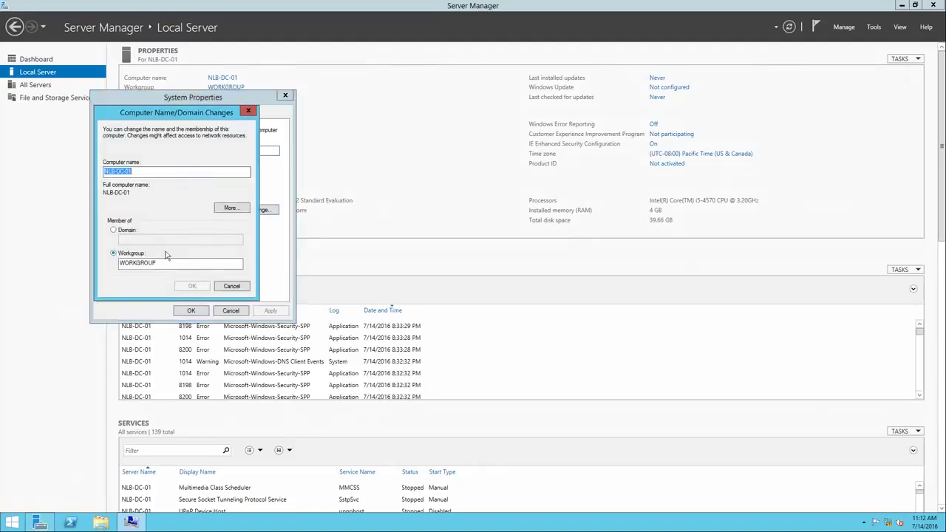
{"action": "left_click", "coordinate": [127, 231]}
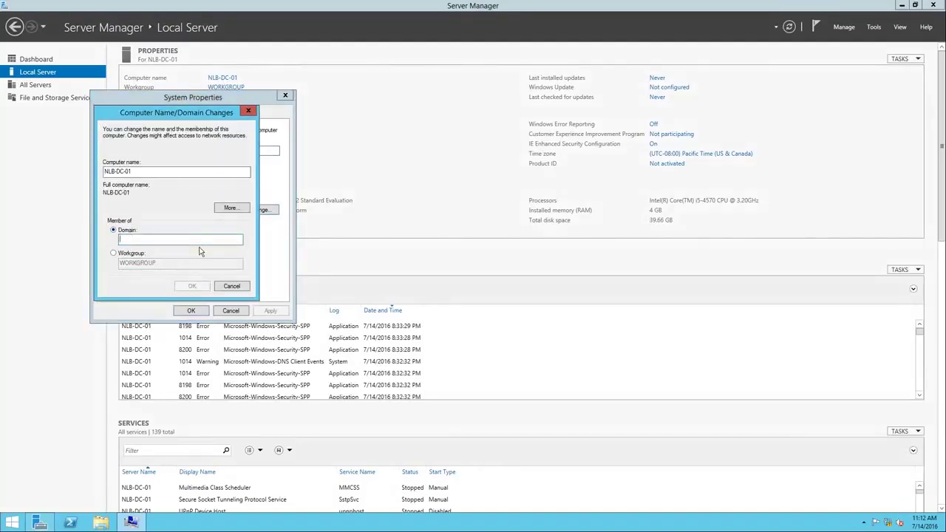
{"action": "type", "text": "nlblab"}
{"action": "key", "text": "Return"}
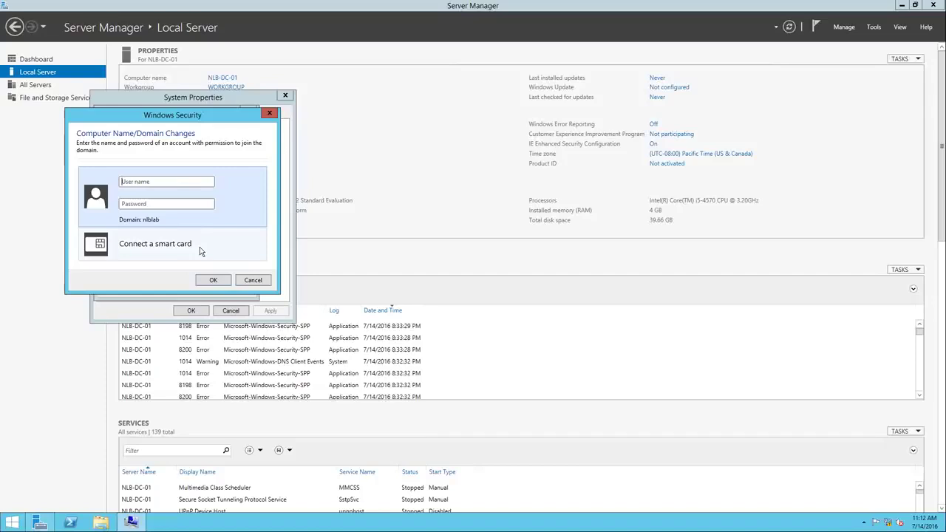
{"action": "type", "text": "nick************"}
{"action": "key", "text": "Return"}
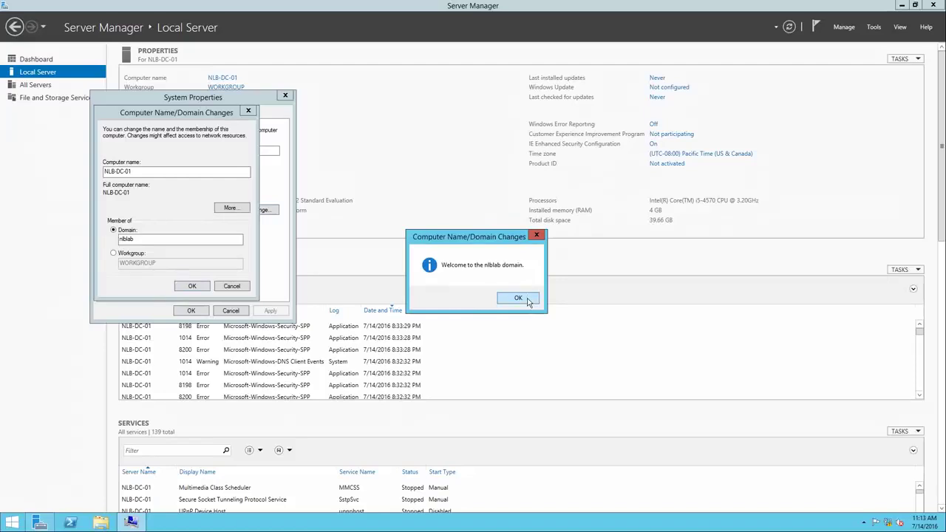
Acknowledge the welcome and restart prompts, close System Properties, and restart the server now
{"action": "left_click", "coordinate": [526, 299]}
{"action": "left_click", "coordinate": [193, 287]}
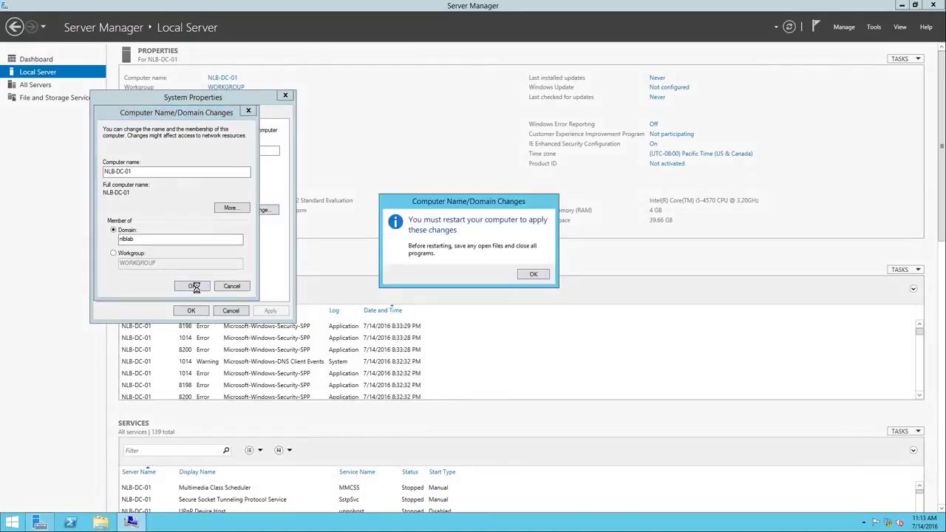
{"action": "left_click", "coordinate": [533, 275]}
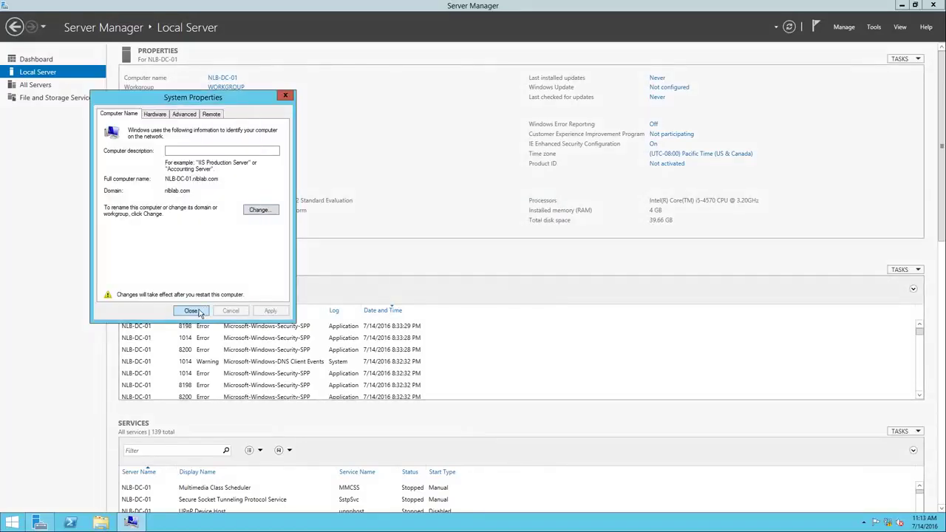
{"action": "left_click", "coordinate": [191, 310]}
{"action": "left_click", "coordinate": [417, 212]}
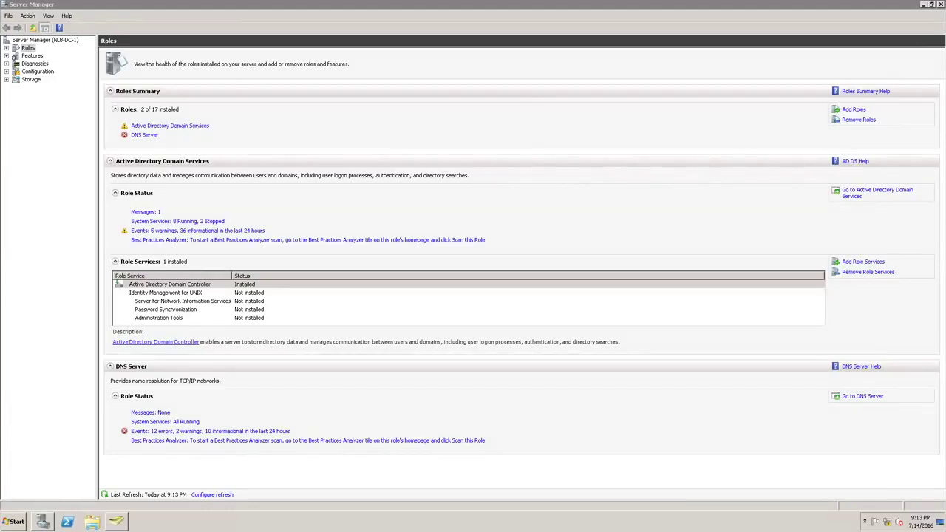
Launch Registry Editor via regedit from the Start search, approving the elevation prompt
{"action": "left_click", "coordinate": [16, 522]}
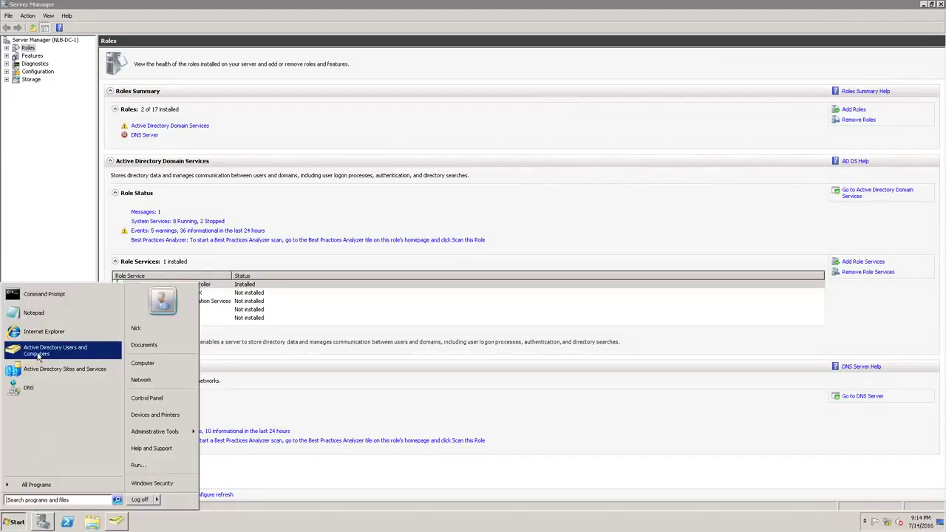
{"action": "left_click", "coordinate": [71, 499]}
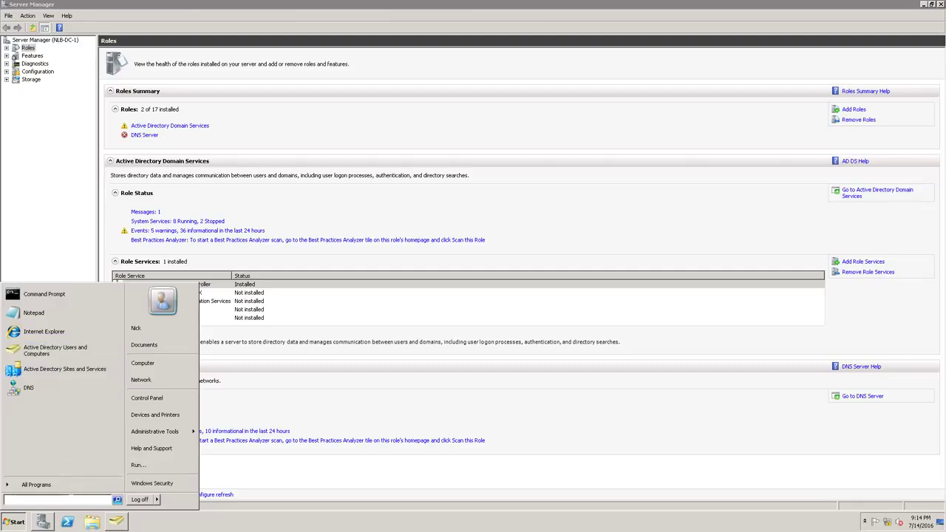
{"action": "type", "text": "reg"}
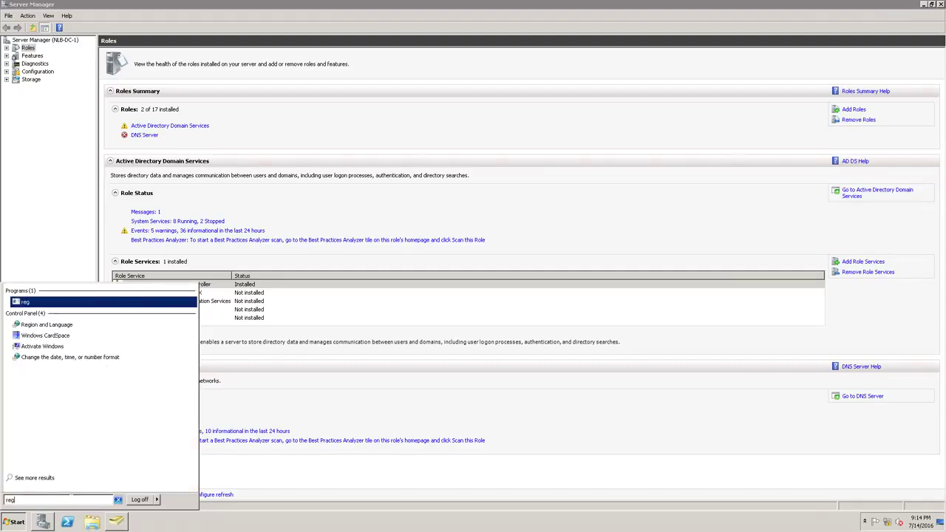
{"action": "type", "text": "edit"}
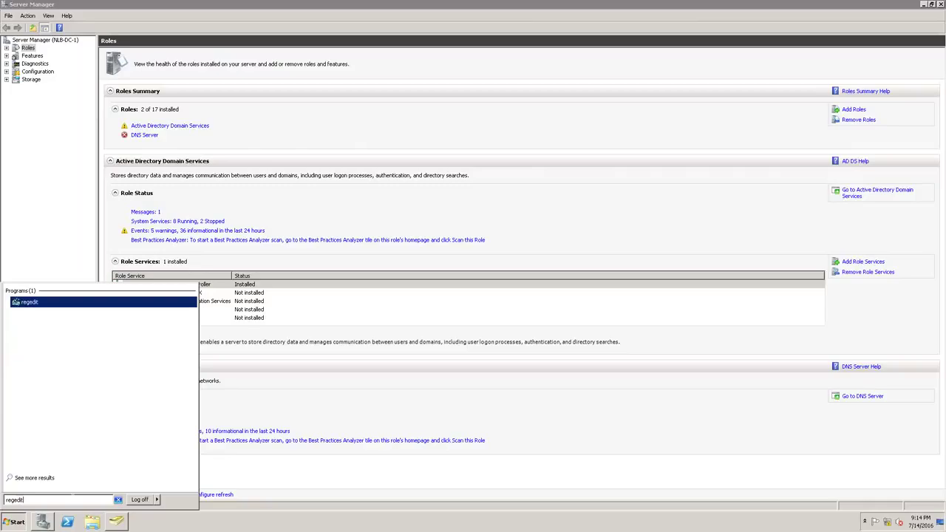
{"action": "key", "text": "Return"}
{"action": "left_click", "coordinate": [152, 406]}
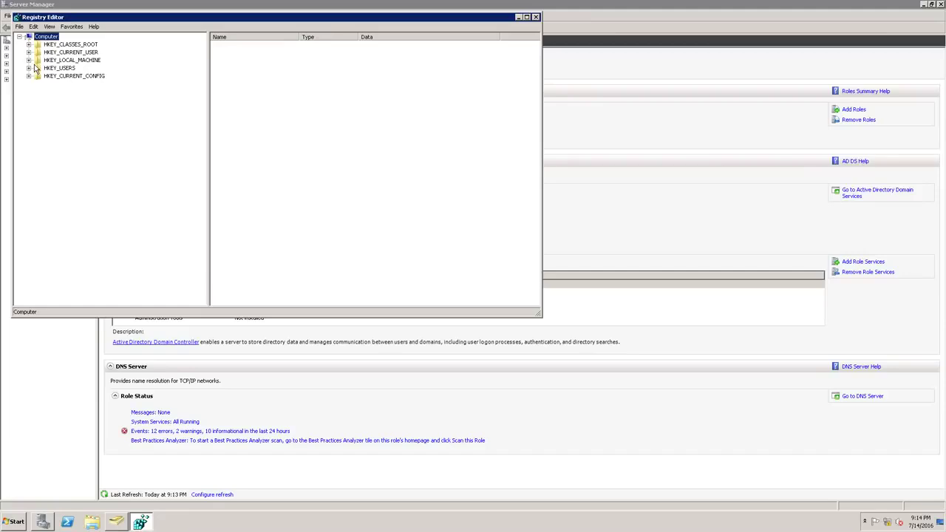
Navigate to HKLM\SYSTEM\CurrentControlSet\services\NTDS\Parameters
{"action": "left_click", "coordinate": [29, 61]}
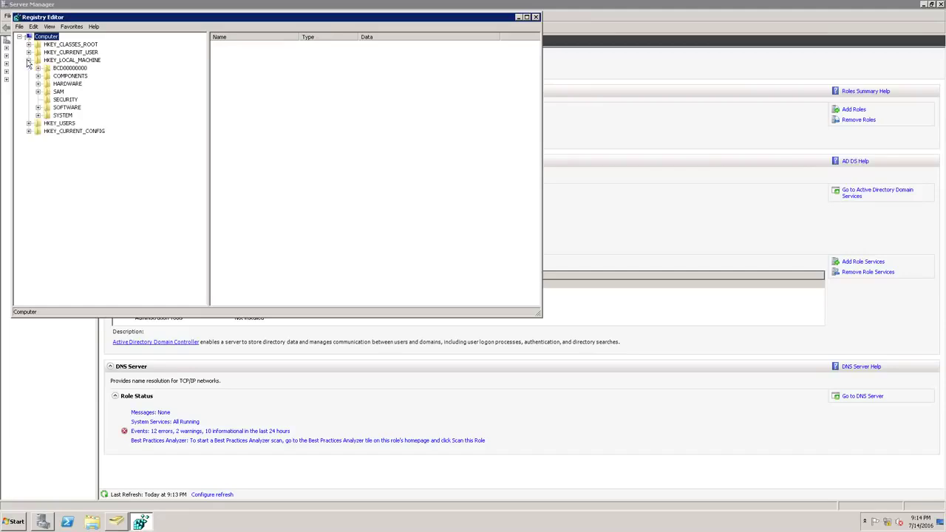
{"action": "left_click", "coordinate": [38, 116]}
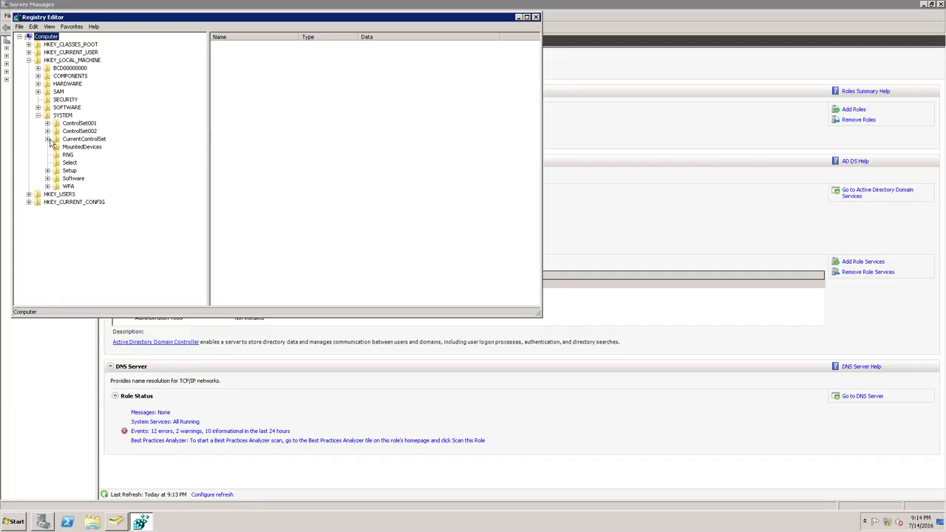
{"action": "left_click", "coordinate": [48, 139]}
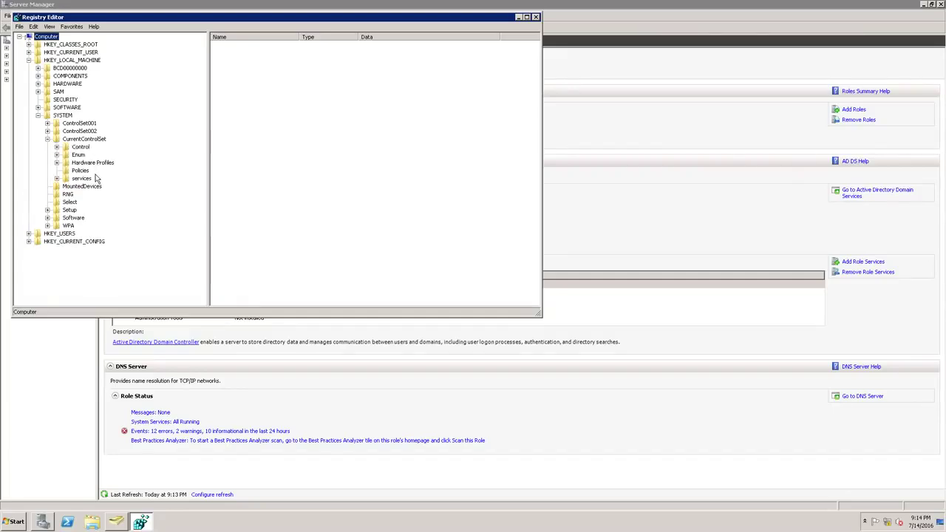
{"action": "left_click", "coordinate": [57, 178]}
{"action": "left_click", "coordinate": [91, 196]}
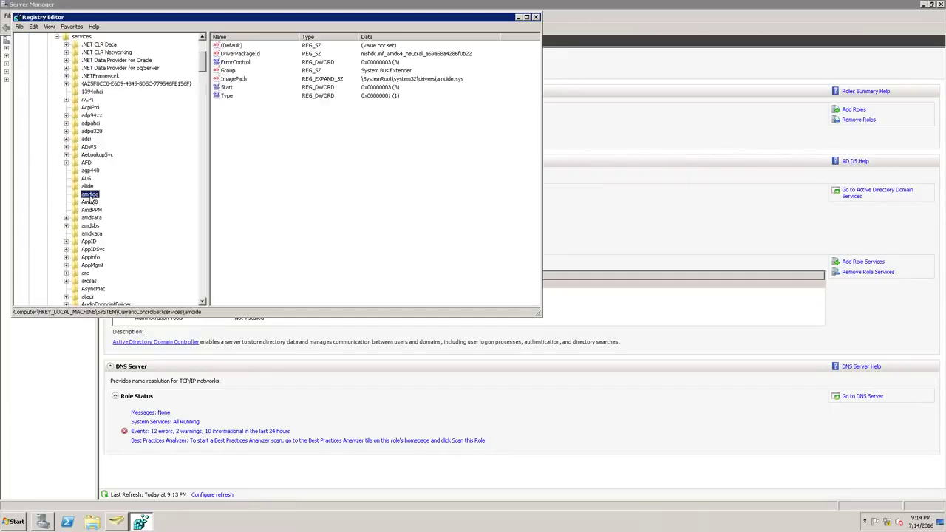
{"action": "key", "text": "n"}
{"action": "scroll", "coordinate": [150, 223], "scroll_direction": "down", "scroll_amount": 4}
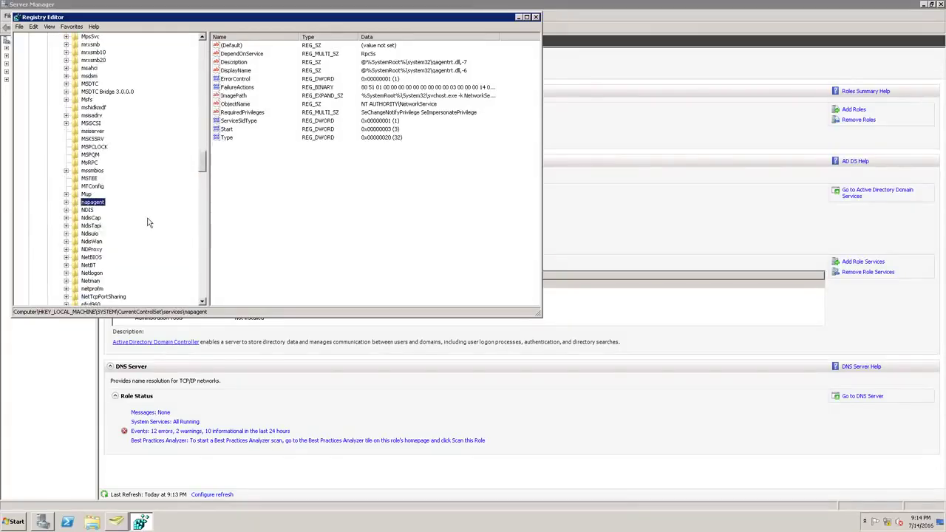
{"action": "scroll", "coordinate": [147, 222], "scroll_direction": "down", "scroll_amount": 1}
{"action": "scroll", "coordinate": [114, 290], "scroll_direction": "down", "scroll_amount": 3}
{"action": "left_click", "coordinate": [87, 250]}
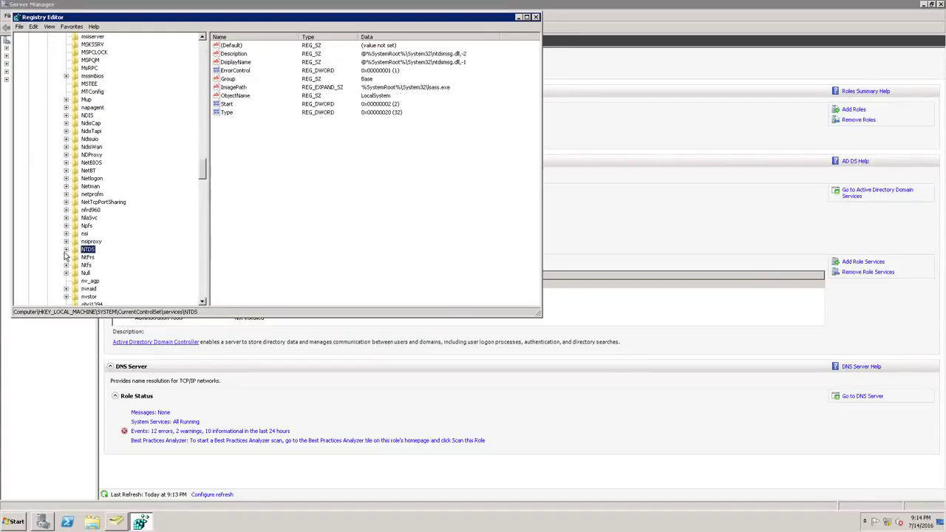
{"action": "left_click", "coordinate": [66, 249]}
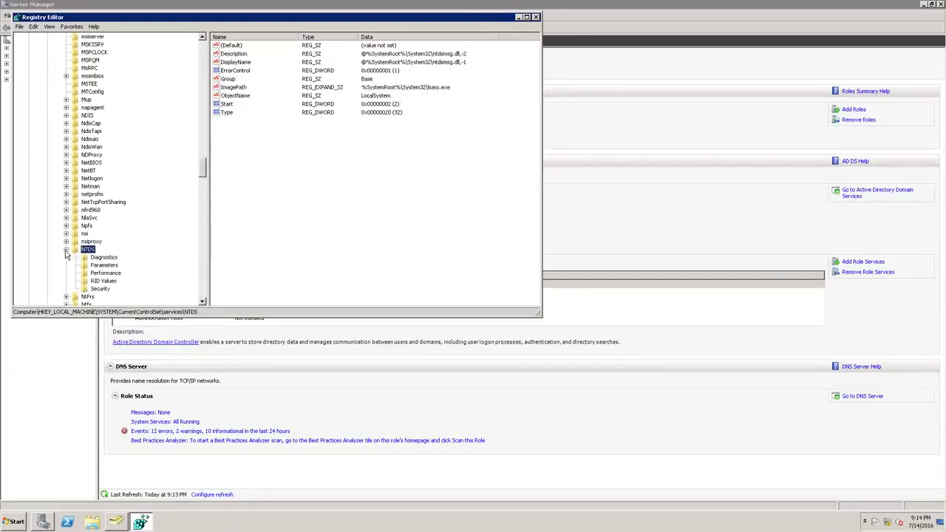
{"action": "left_click", "coordinate": [105, 265]}
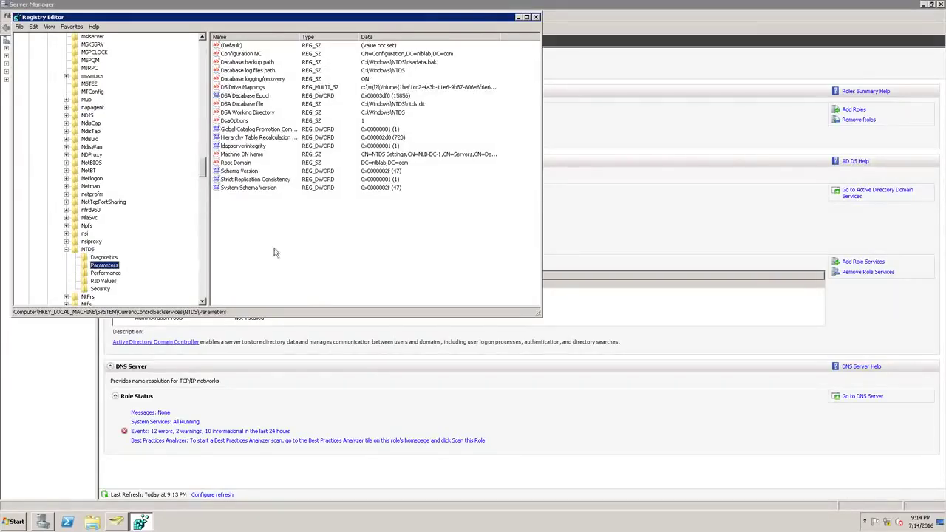
Read the Schema Version value (47), cancel without changes, and close Registry Editor
{"action": "left_click", "coordinate": [238, 171]}
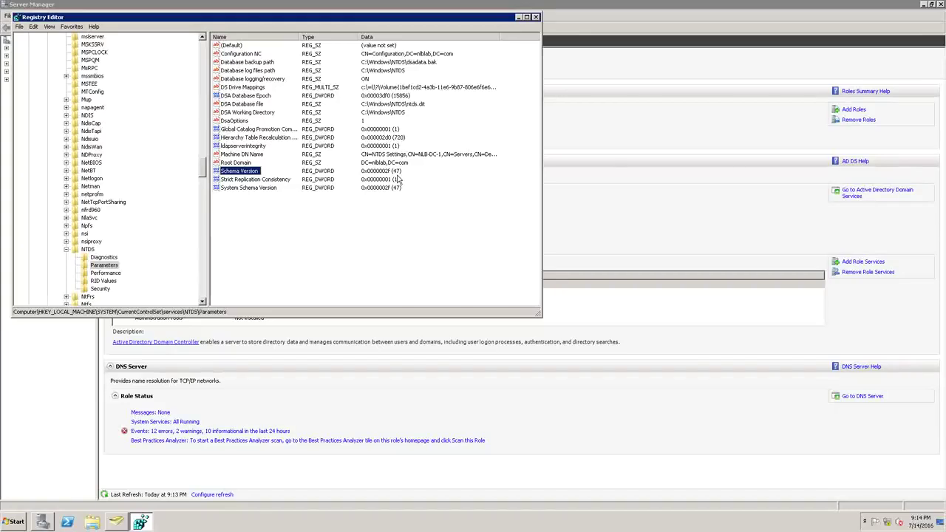
{"action": "double_click", "coordinate": [241, 171]}
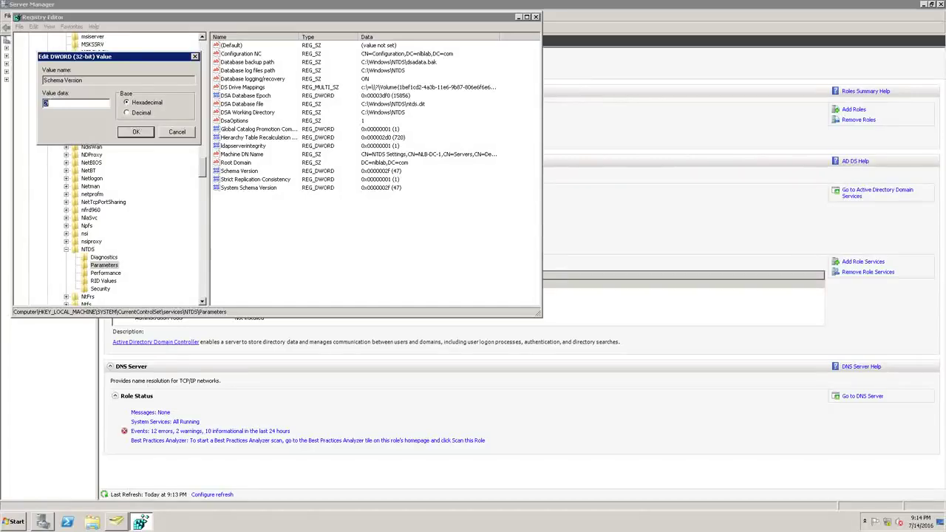
{"action": "left_click", "coordinate": [178, 131]}
{"action": "left_click", "coordinate": [536, 16]}
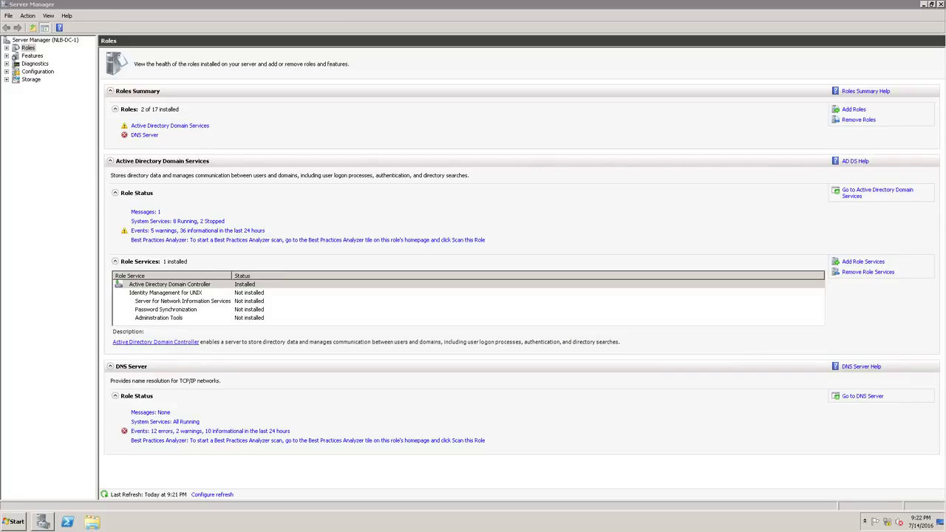
Run Command Prompt as administrator from the Start menu
{"action": "left_click", "coordinate": [12, 525]}
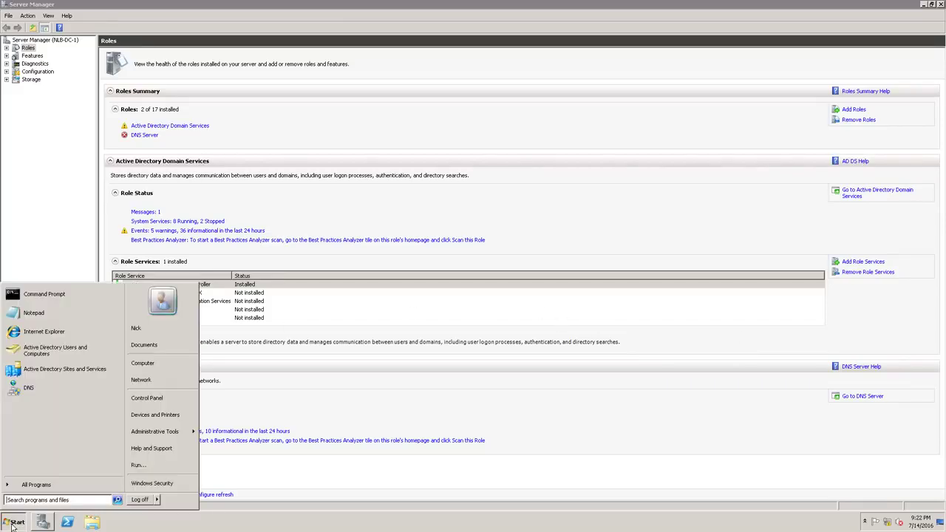
{"action": "right_click", "coordinate": [48, 297]}
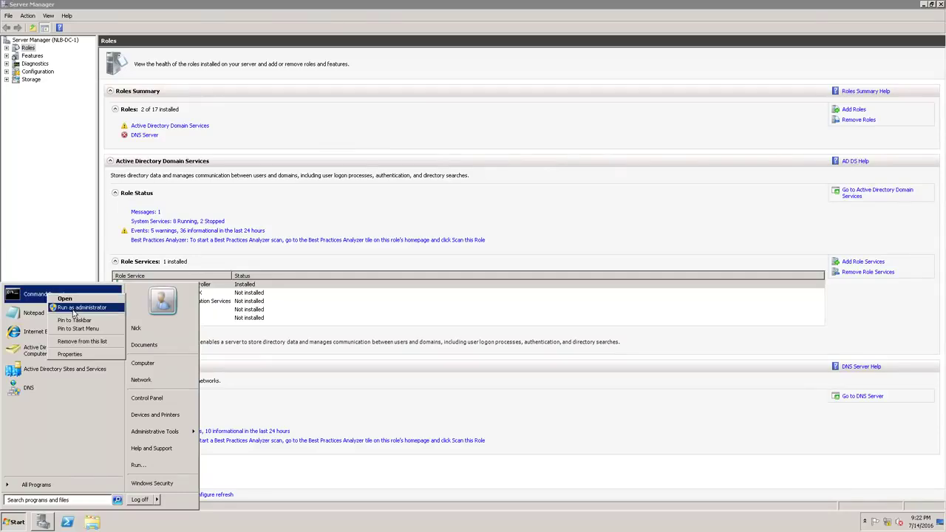
{"action": "left_click", "coordinate": [74, 310]}
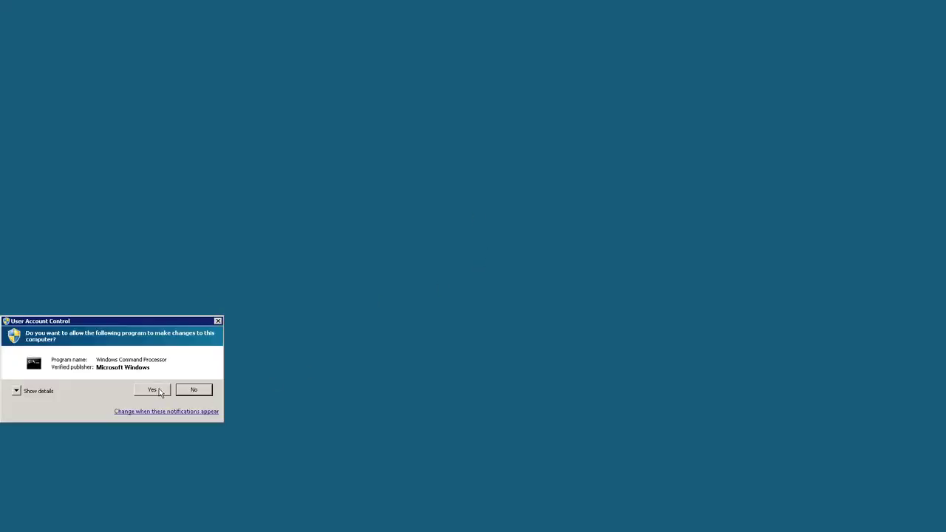
Approve elevation, reposition the console, and check the available drives in a file browser
{"action": "left_click", "coordinate": [152, 390]}
{"action": "left_click_drag", "start_coordinate": [194, 16], "coordinate": [546, 117]}
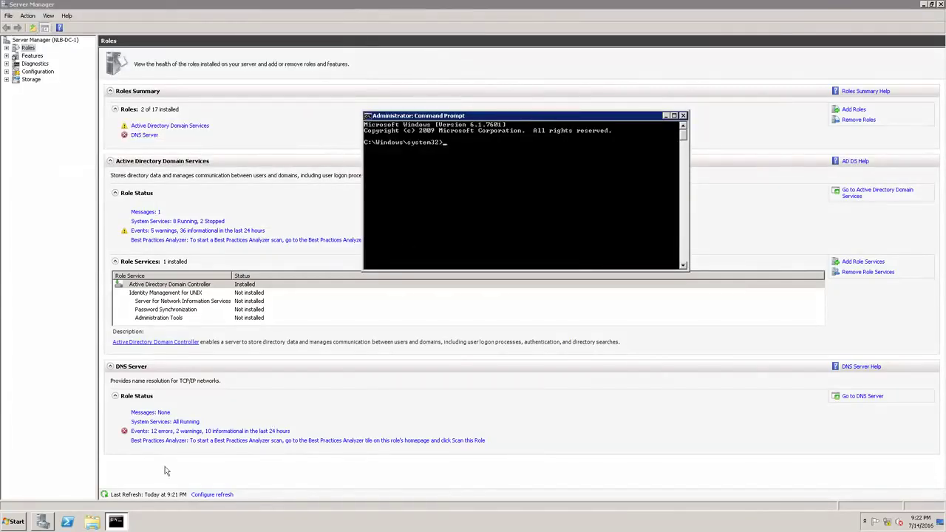
{"action": "left_click", "coordinate": [85, 525]}
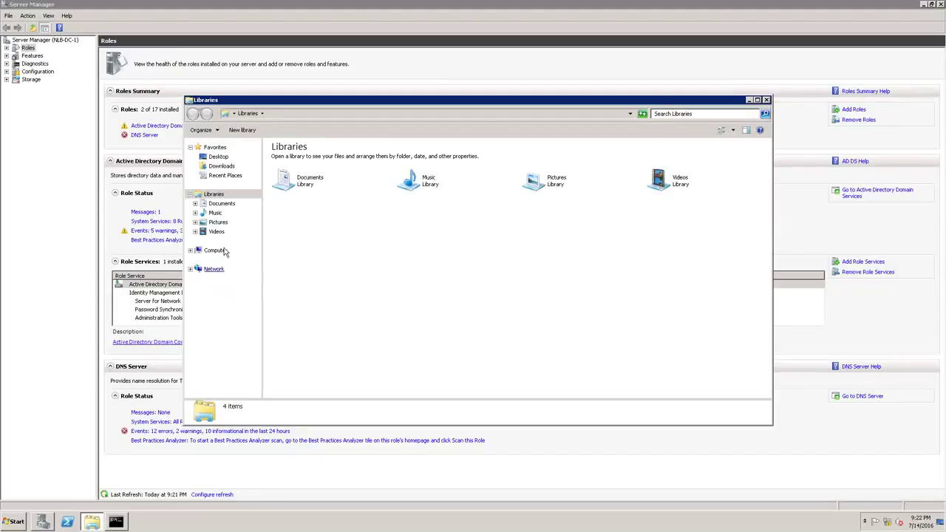
{"action": "left_click", "coordinate": [222, 250]}
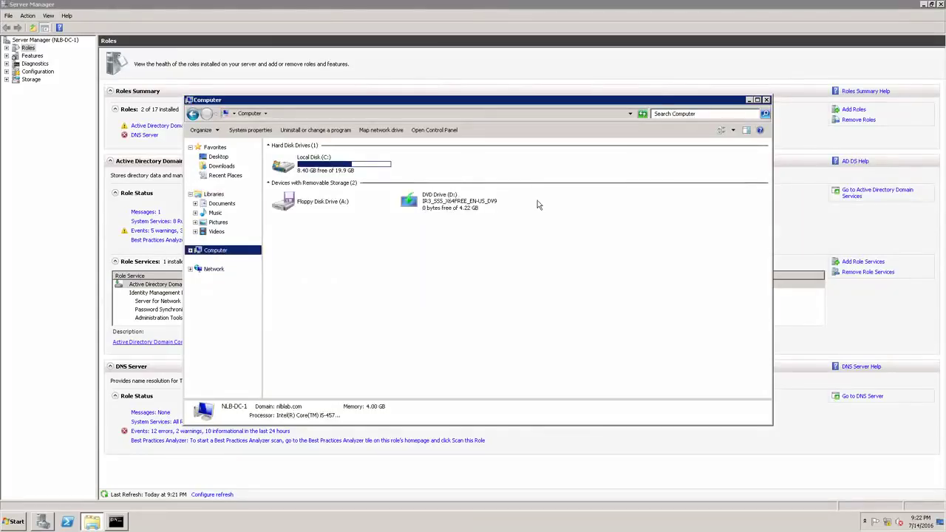
{"action": "left_click", "coordinate": [767, 100]}
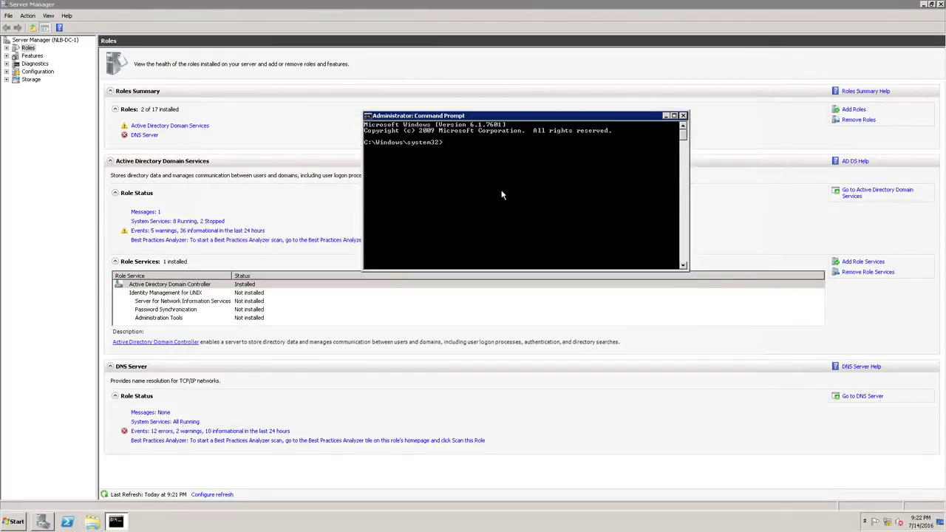
Go to D:\support\adprep and run adprep /forestprep, which fails on missing admin group membership
{"action": "type", "text": "D:"}
{"action": "key", "text": "Return"}
{"action": "type", "text": "cd adf"}
{"action": "type", "text": " support"}
{"action": "key", "text": "Return"}
{"action": "type", "text": "csd adprep"}
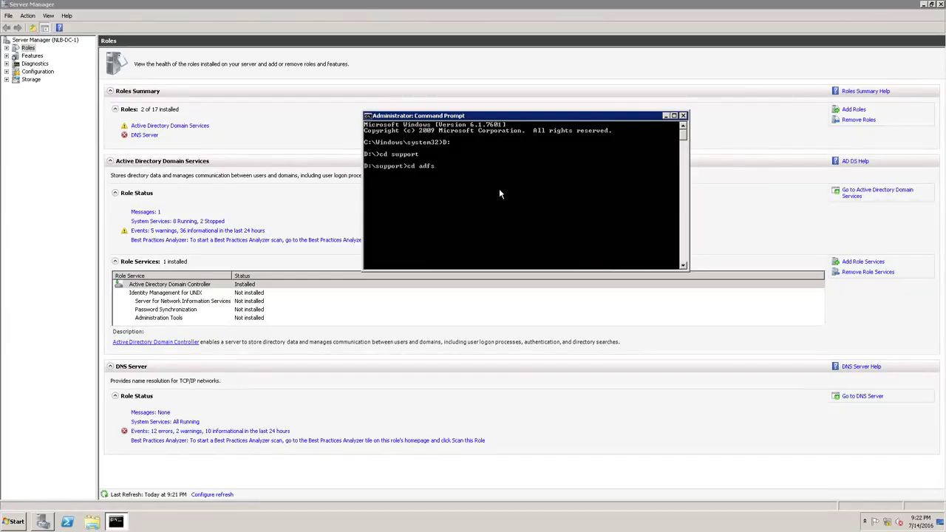
{"action": "key", "text": "Return"}
{"action": "type", "text": "prep /forestprep"}
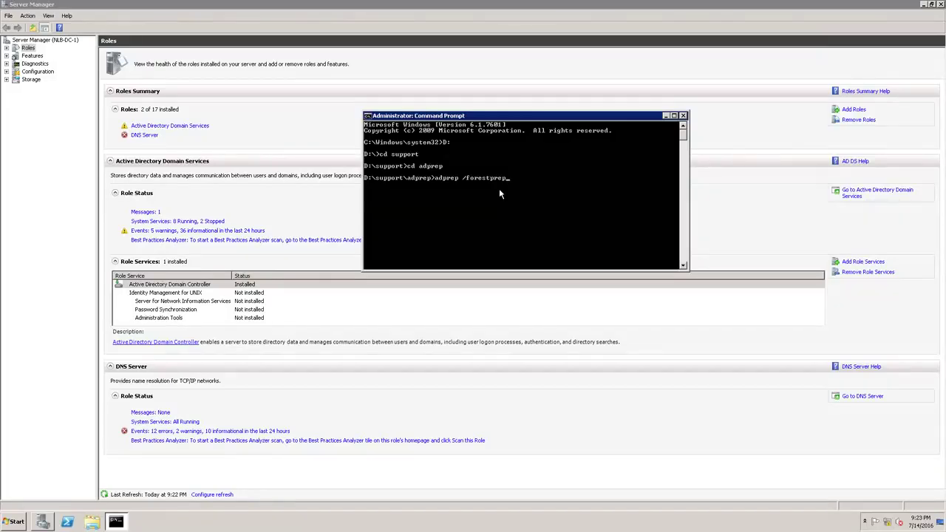
{"action": "key", "text": "Return"}
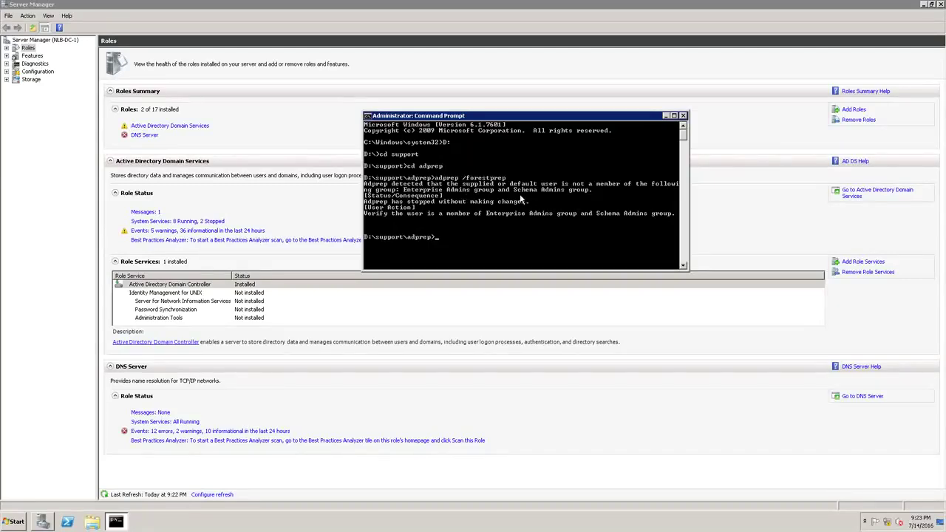
{"action": "left_click", "coordinate": [14, 522]}
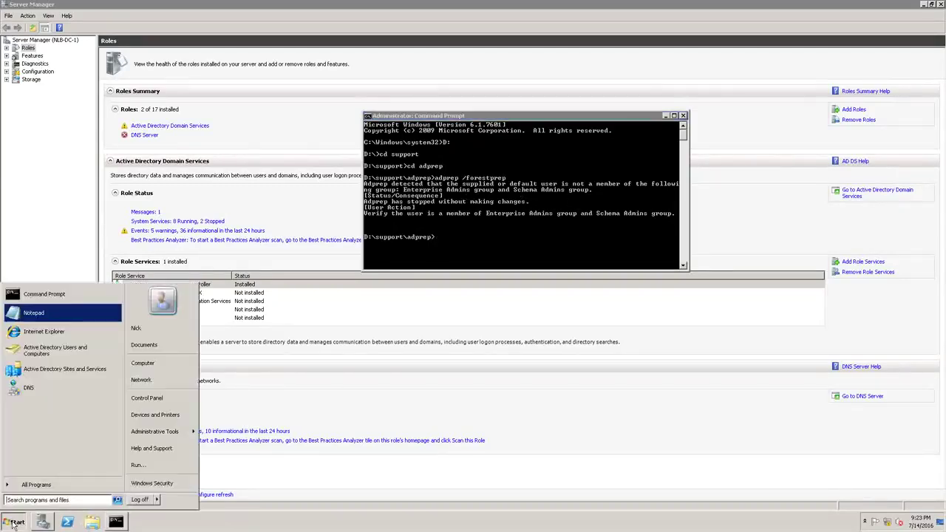
Verify in Active Directory Users and Computers that the user belongs to Enterprise Admins and Schema Admins
{"action": "right_click", "coordinate": [41, 355]}
{"action": "left_click", "coordinate": [32, 353]}
{"action": "left_click", "coordinate": [36, 353]}
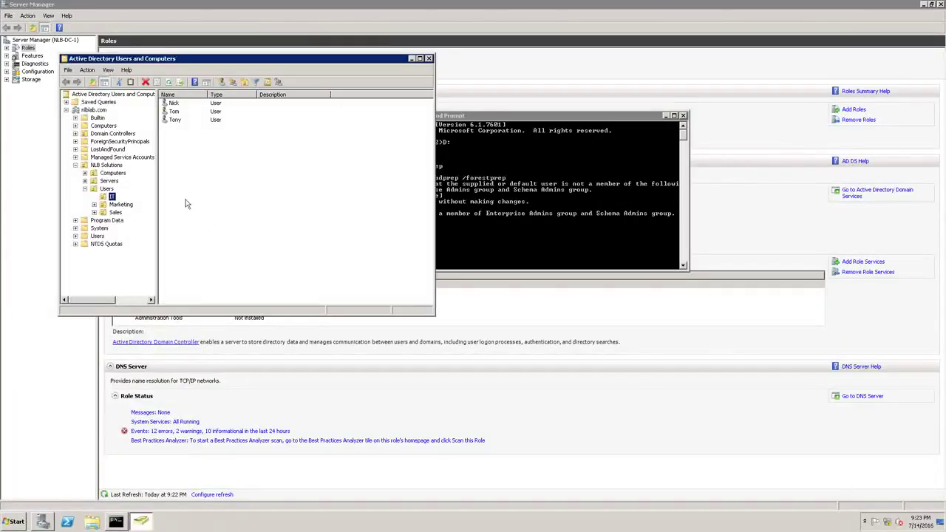
{"action": "double_click", "coordinate": [174, 103]}
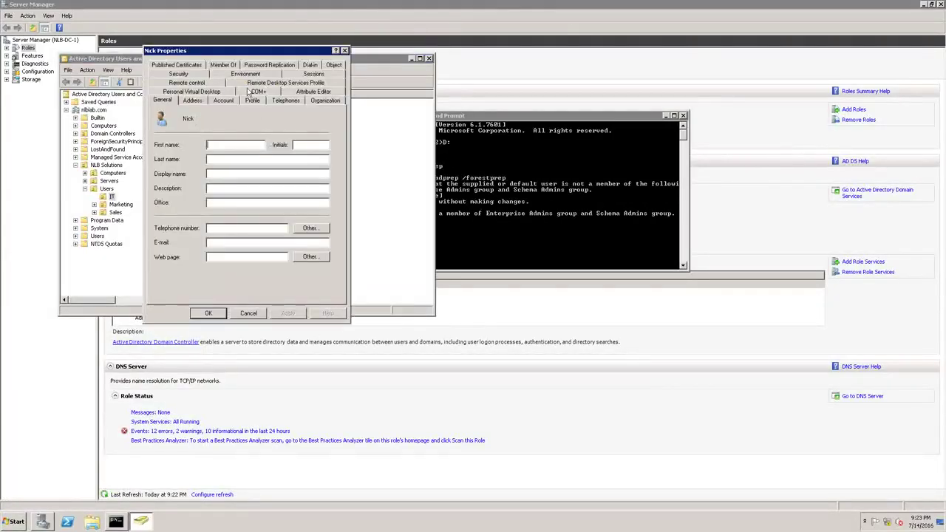
{"action": "left_click", "coordinate": [215, 67]}
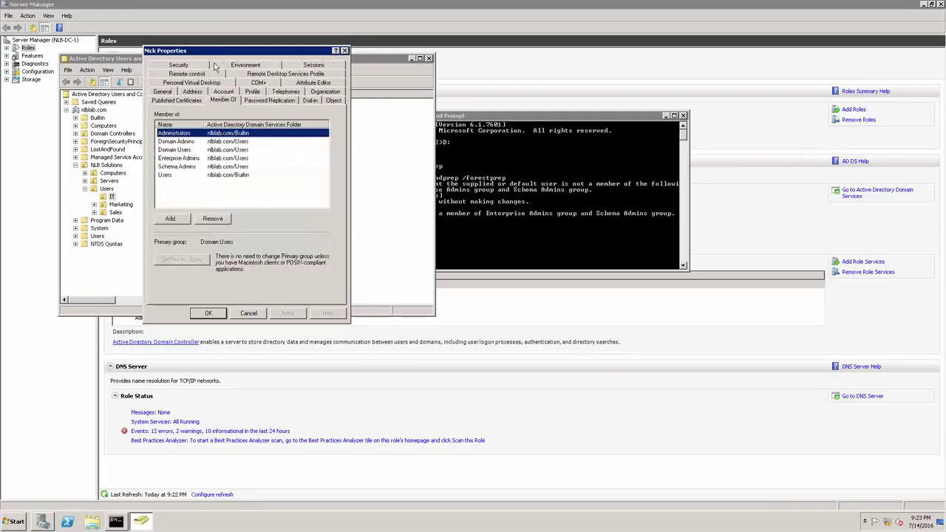
{"action": "left_click", "coordinate": [196, 158]}
{"action": "left_click", "coordinate": [186, 167]}
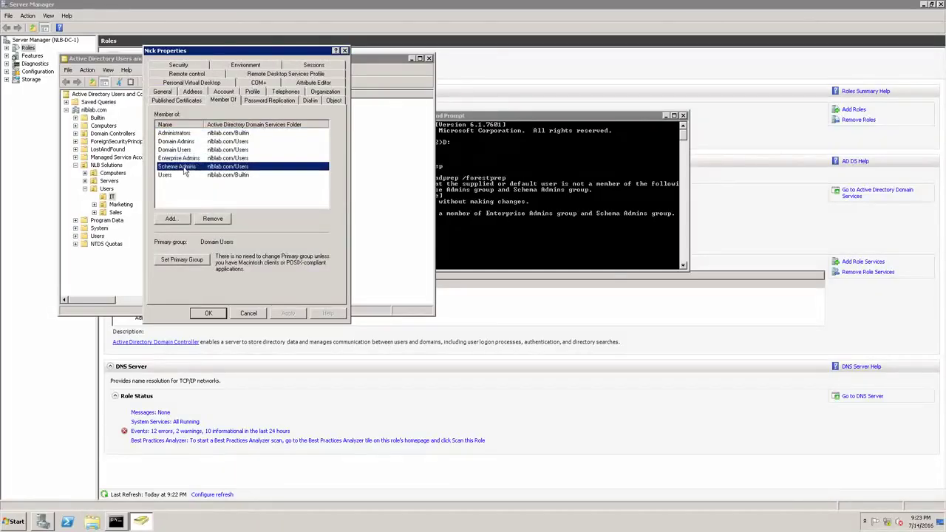
Close the user properties and console, then restart the server with shutdown -r -t 0
{"action": "left_click", "coordinate": [345, 51]}
{"action": "left_click", "coordinate": [429, 58]}
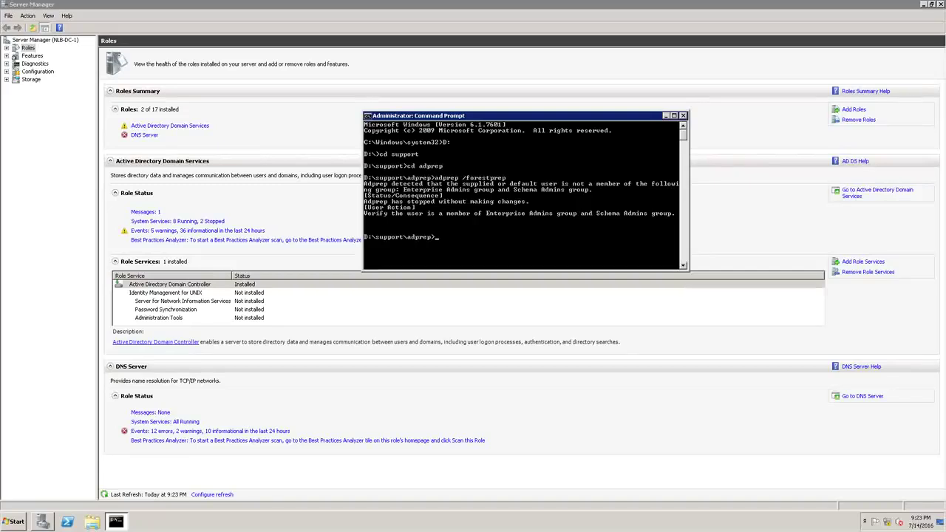
{"action": "type", "text": "shutdown -r -t 0"}
{"action": "key", "text": "Return"}
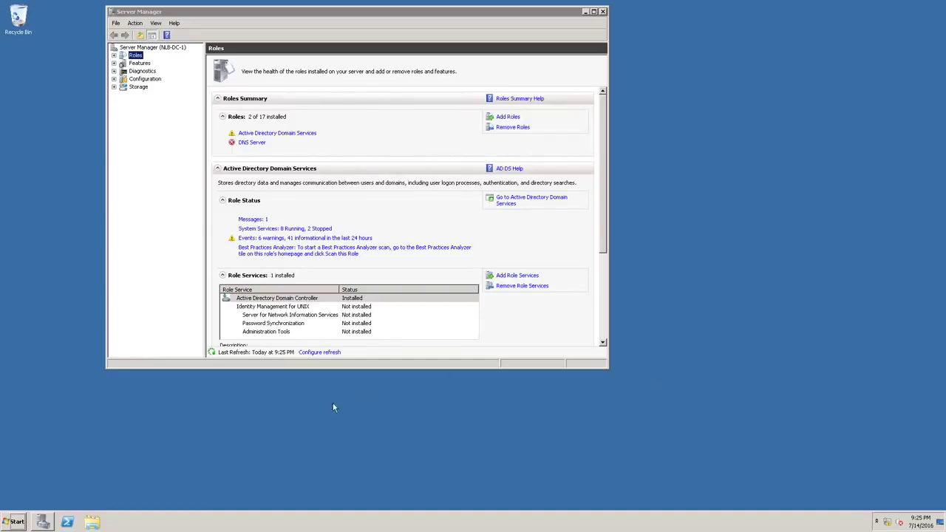
Open an elevated Command Prompt and move it aside to uncover Server Manager
{"action": "left_click", "coordinate": [9, 526]}
{"action": "right_click", "coordinate": [34, 297]}
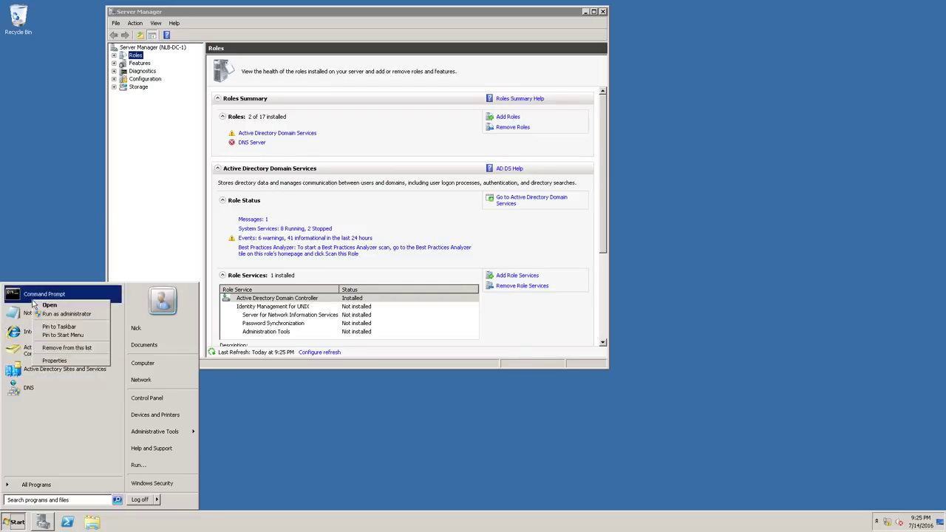
{"action": "left_click", "coordinate": [55, 316]}
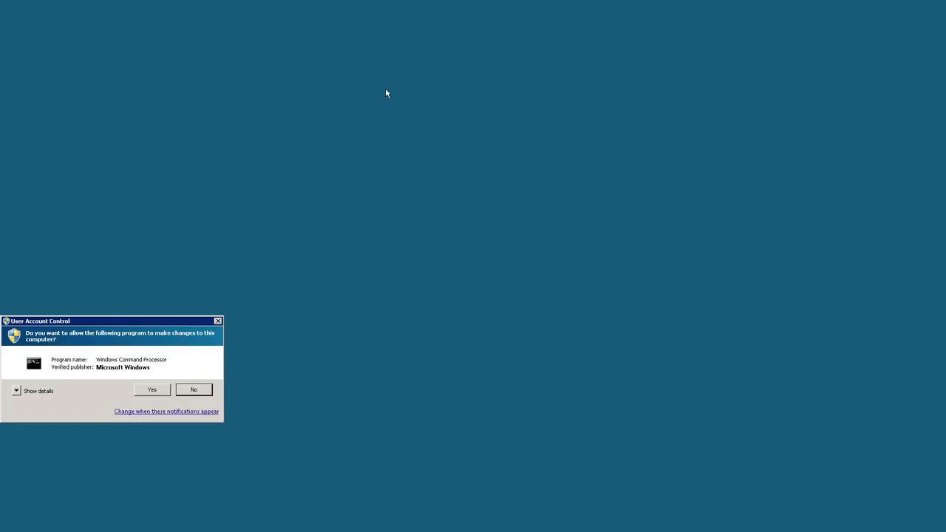
{"action": "left_click", "coordinate": [152, 390]}
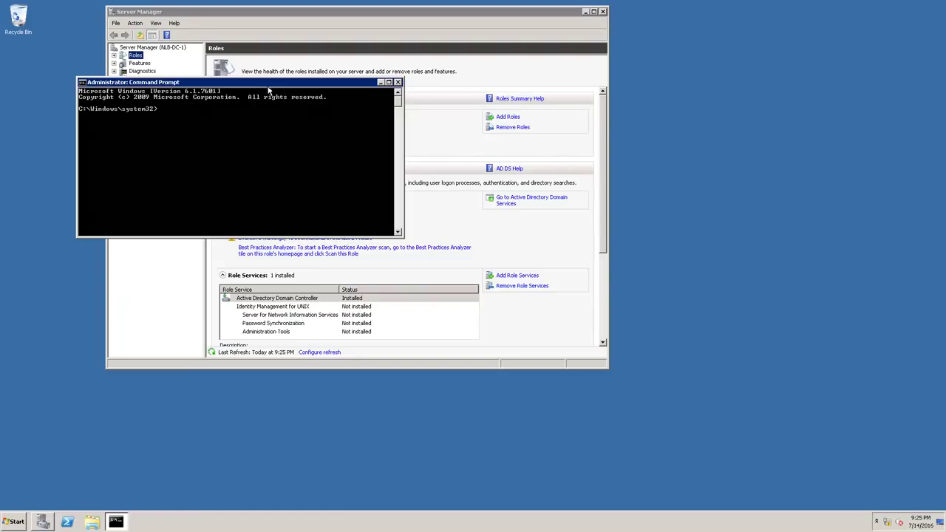
{"action": "left_click_drag", "start_coordinate": [259, 82], "coordinate": [605, 138]}
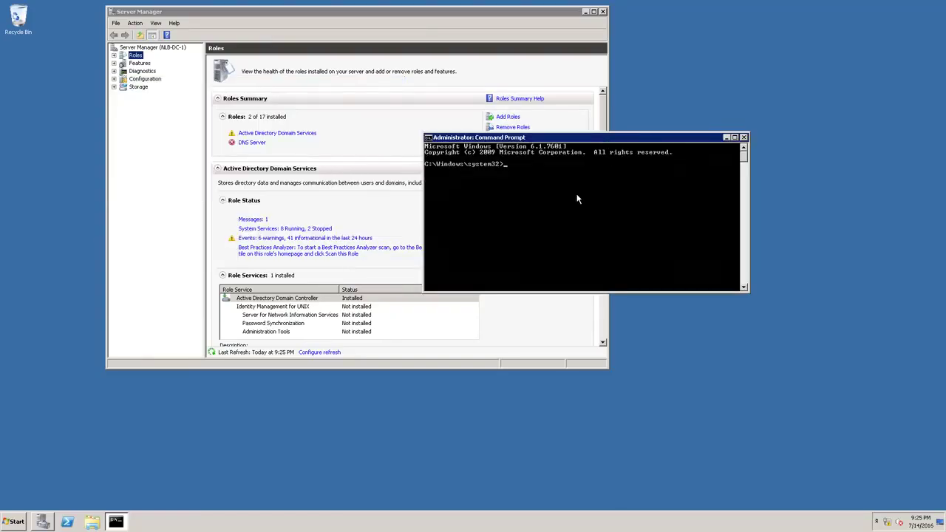
Switch to D:\support\adprep and run adprep /forestprep, reaching the schema-upgrade confirmation prompt
{"action": "type", "text": "D:"}
{"action": "key", "text": "Return"}
{"action": "type", "text": "cd"}
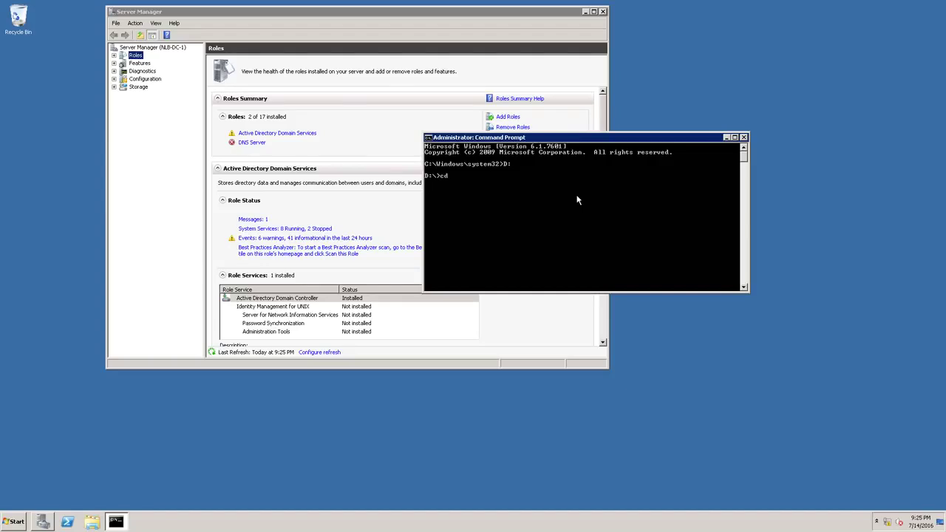
{"action": "type", "text": " sources"}
{"action": "key", "text": "Tab"}
{"action": "type", "text": "/ad"}
{"action": "key", "text": "BackSpace"}
{"action": "key", "text": "BackSpace"}
{"action": "key", "text": "BackSpace"}
{"action": "key", "text": "Return"}
{"action": "type", "text": "cd adfs"}
{"action": "key", "text": "Tab"}
{"action": "key", "text": "Return"}
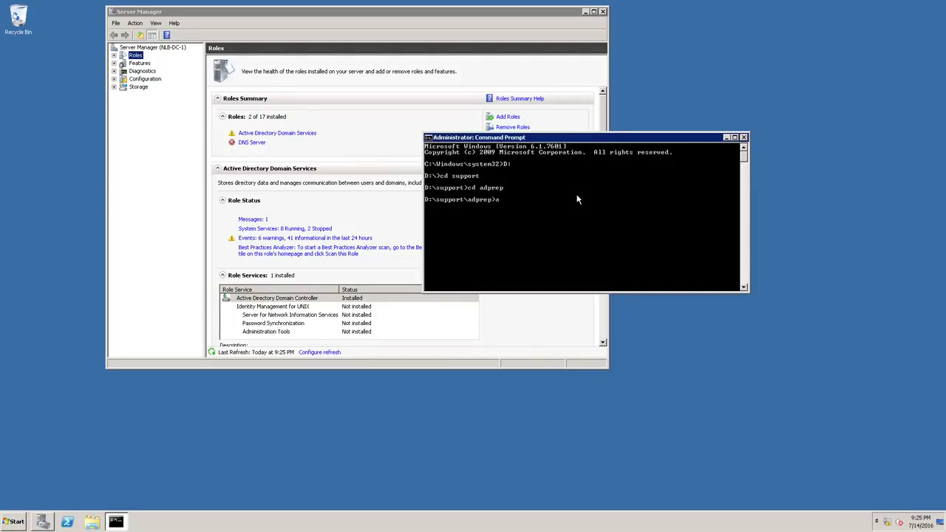
{"action": "type", "text": "adprep /forestprep"}
{"action": "key", "text": "Return"}
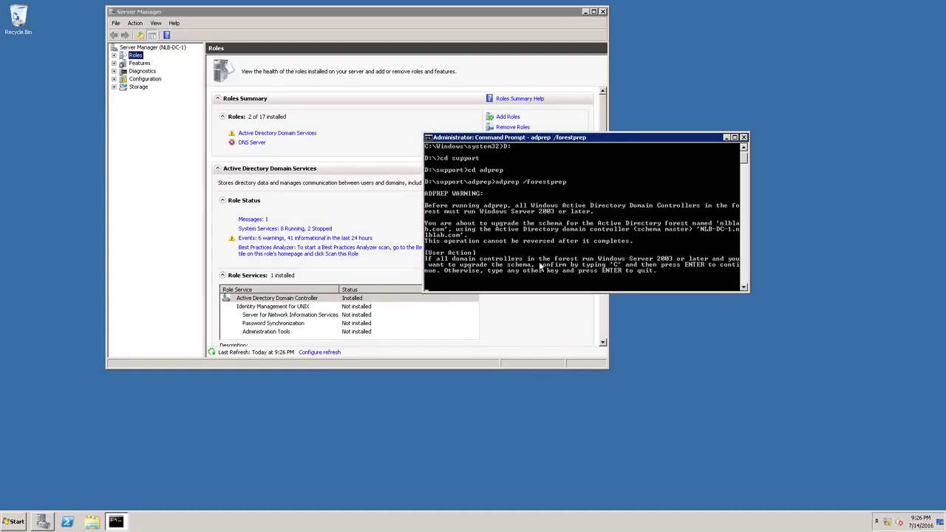
Answer C to upgrade the schema from version 47 to 69 and complete forest preparation
{"action": "type", "text": "C"}
{"action": "key", "text": "Return"}
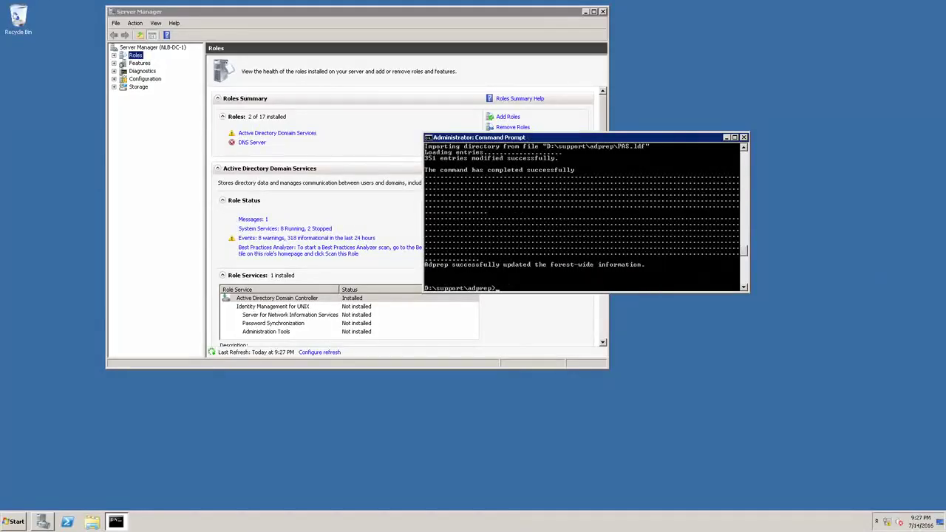
{"action": "left_click_drag", "start_coordinate": [574, 138], "coordinate": [607, 143]}
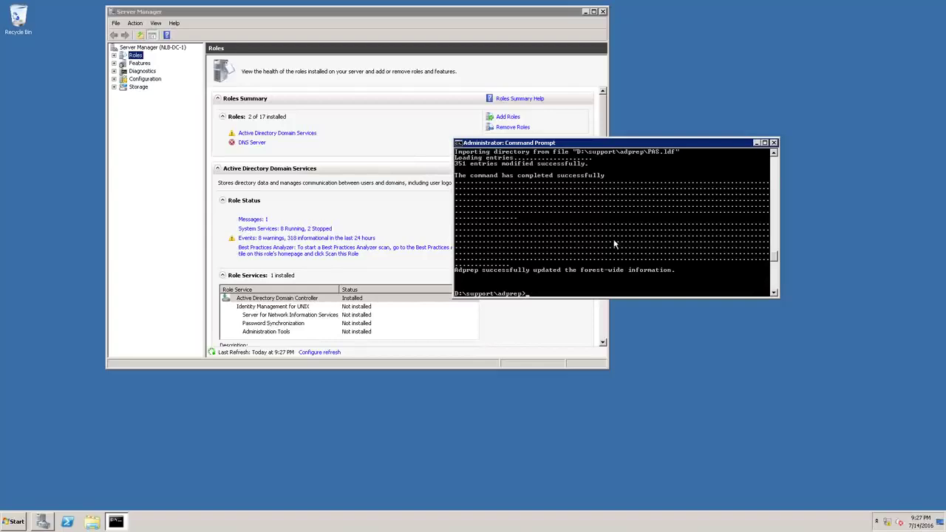
Launch regedit as administrator and confirm the NTDS Parameters Schema Version reads 69
{"action": "left_click", "coordinate": [8, 521]}
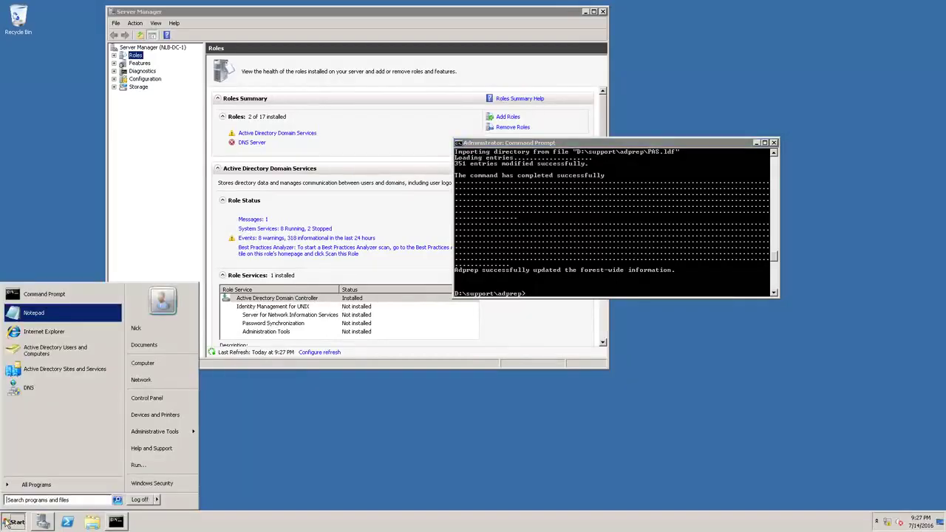
{"action": "type", "text": "reg"}
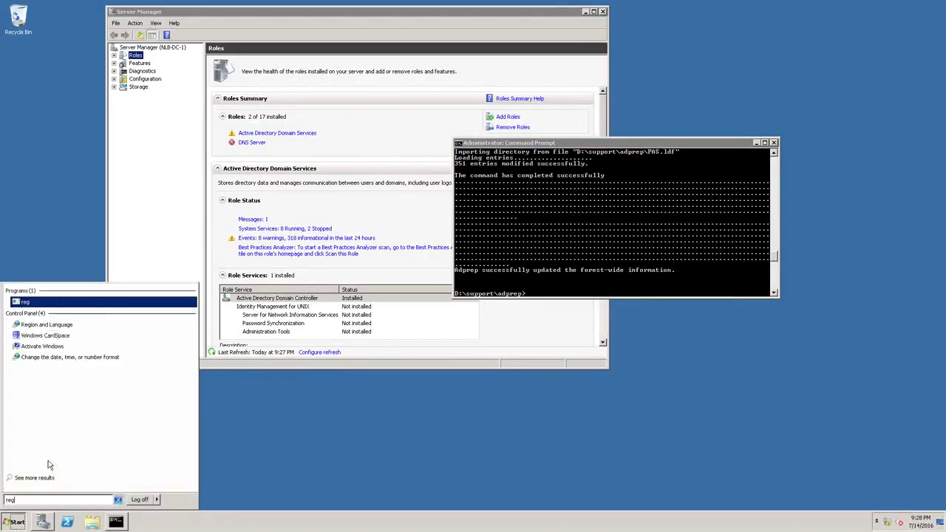
{"action": "type", "text": "edit"}
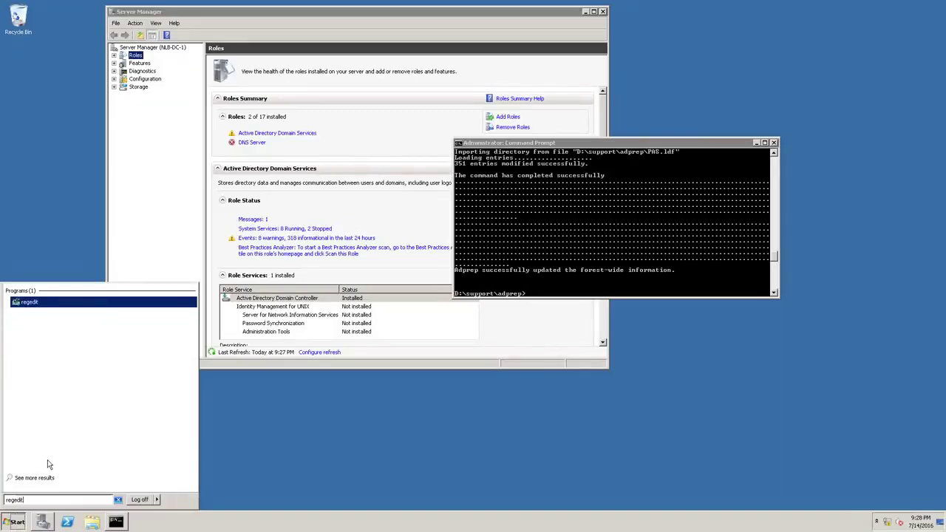
{"action": "key", "text": "Return"}
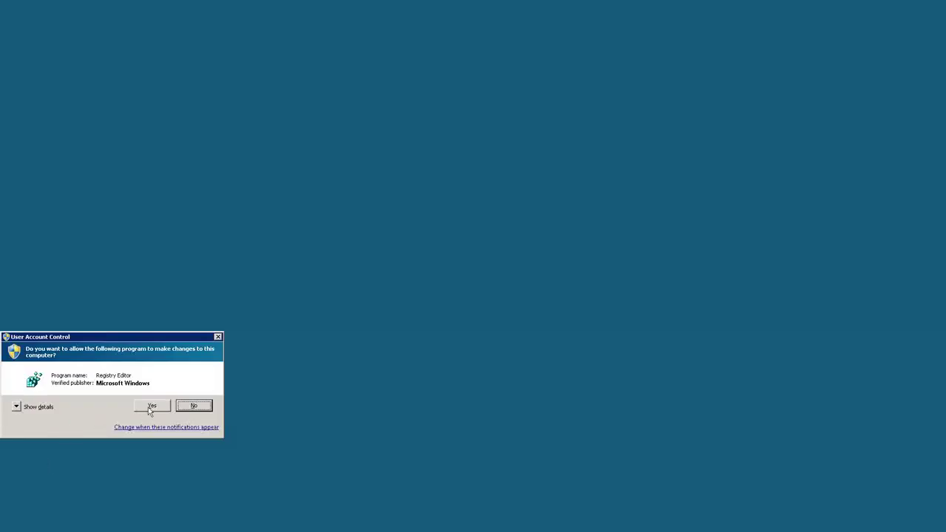
{"action": "left_click", "coordinate": [150, 406]}
{"action": "scroll", "coordinate": [258, 238], "scroll_direction": "up", "scroll_amount": 2}
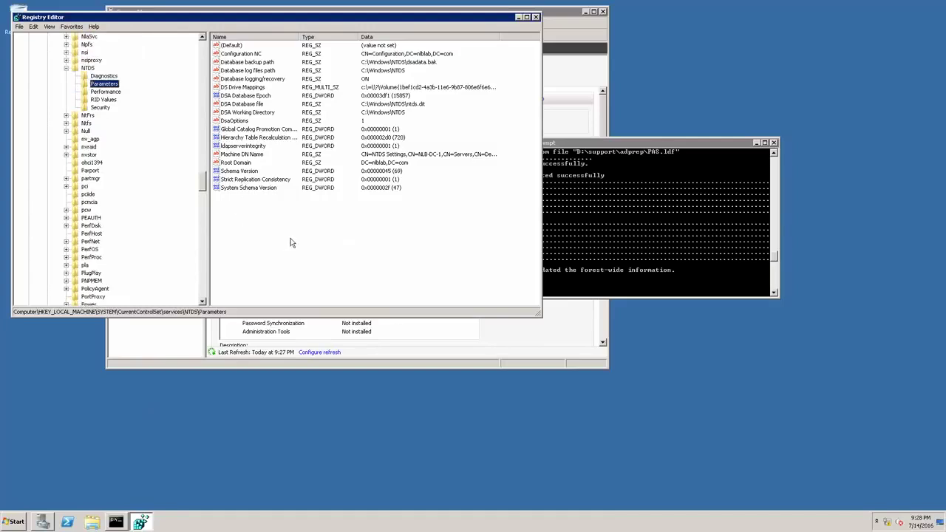
{"action": "left_click", "coordinate": [239, 173]}
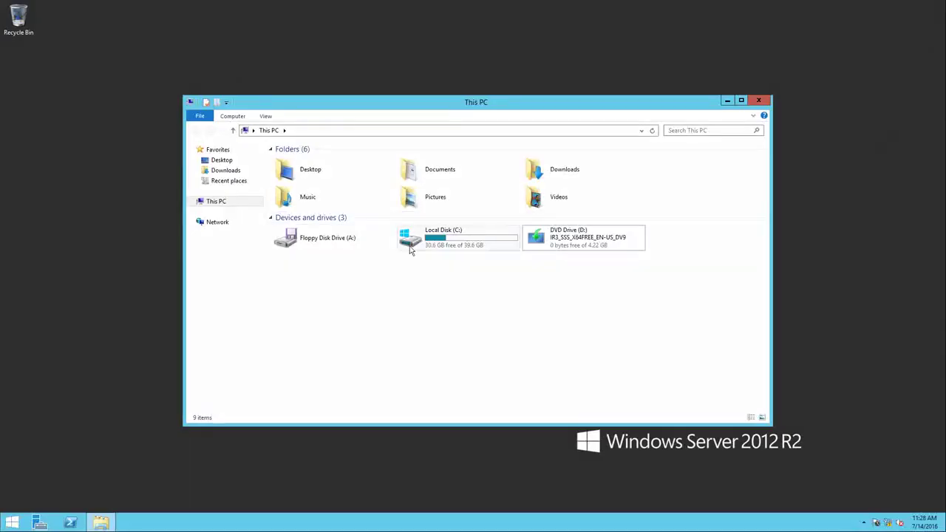
Show NLB-DC-01's Local Server properties in the Windows Server 2012 R2 Server Manager
{"action": "left_click", "coordinate": [42, 523]}
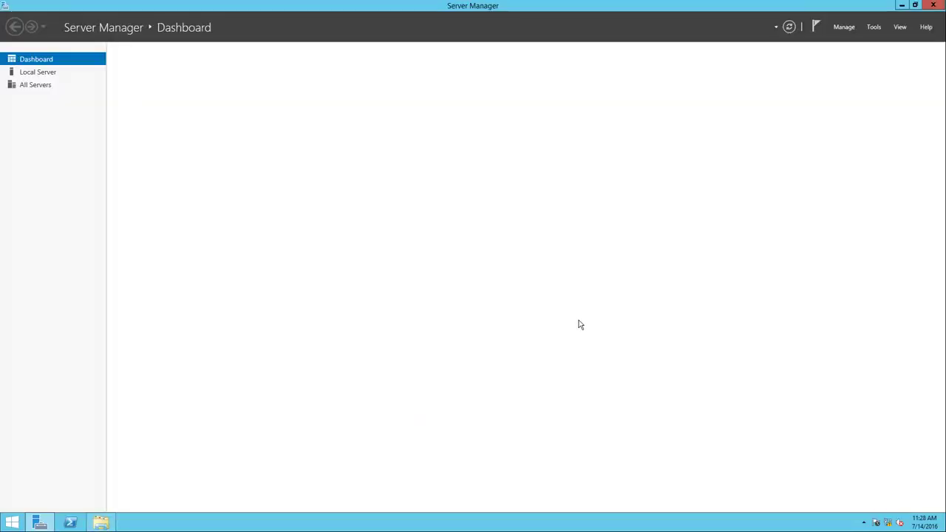
{"action": "left_click", "coordinate": [40, 73]}
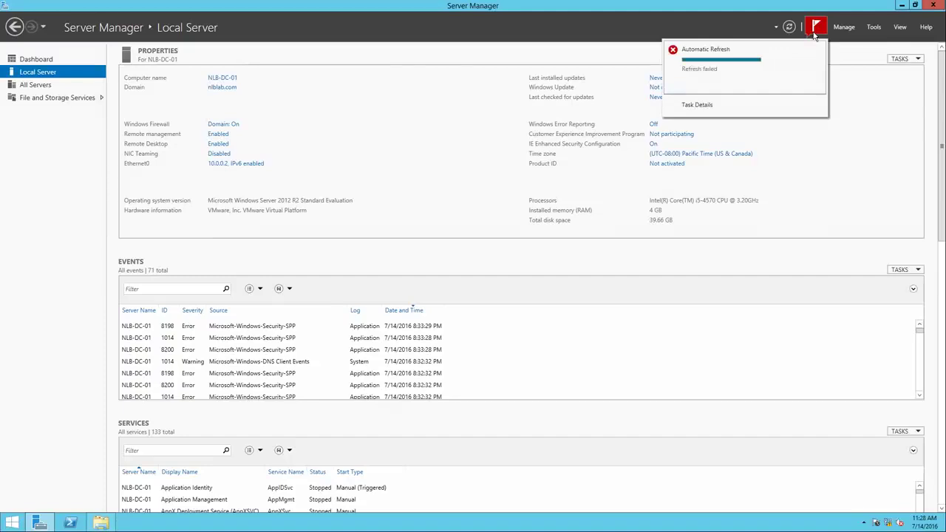
{"action": "left_click", "coordinate": [844, 27]}
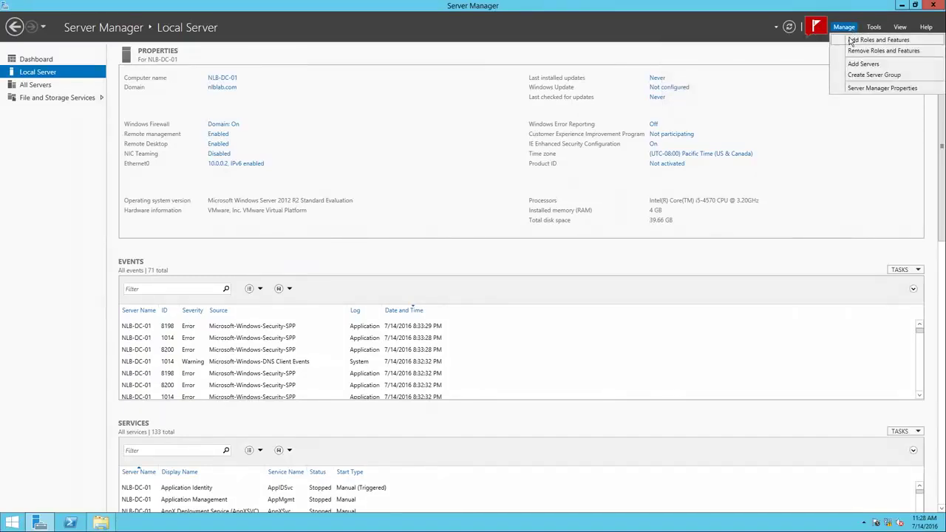
Install the Active Directory Domain Services role with its management tools on NLB-DC-01
{"action": "left_click", "coordinate": [865, 40]}
{"action": "left_click", "coordinate": [312, 306]}
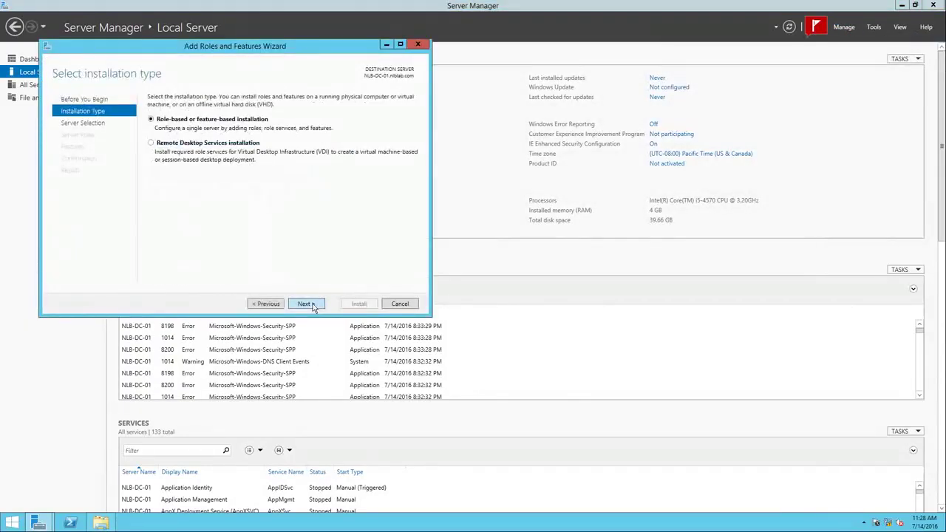
{"action": "left_click", "coordinate": [312, 305]}
{"action": "left_click", "coordinate": [308, 304]}
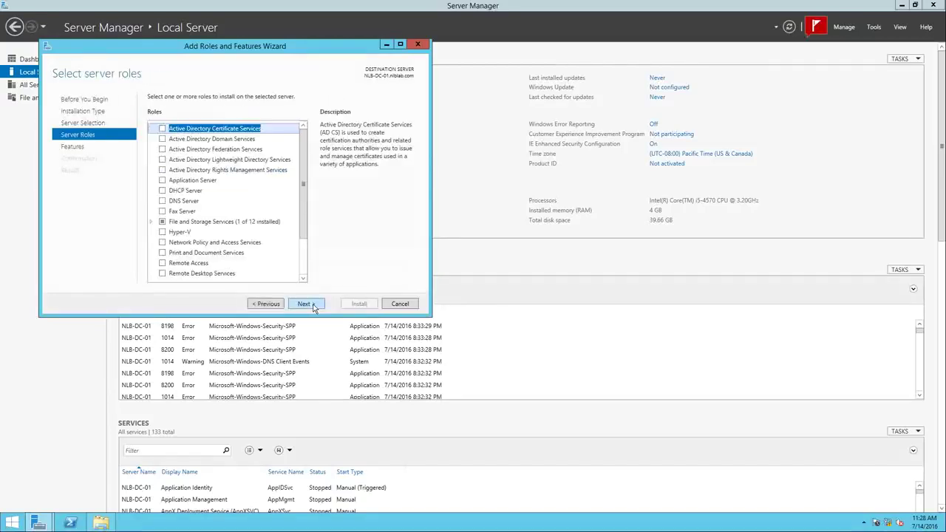
{"action": "left_click", "coordinate": [163, 139]}
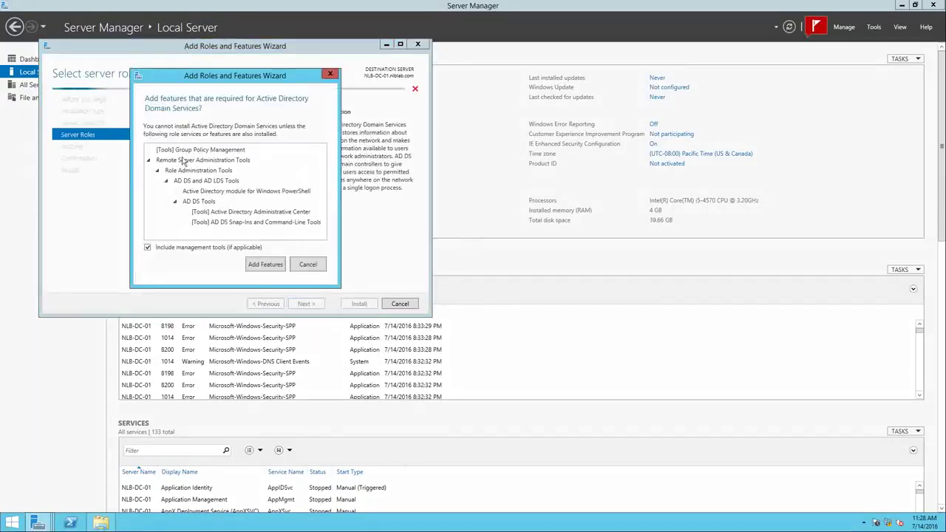
{"action": "left_click", "coordinate": [267, 267]}
{"action": "left_click", "coordinate": [302, 307]}
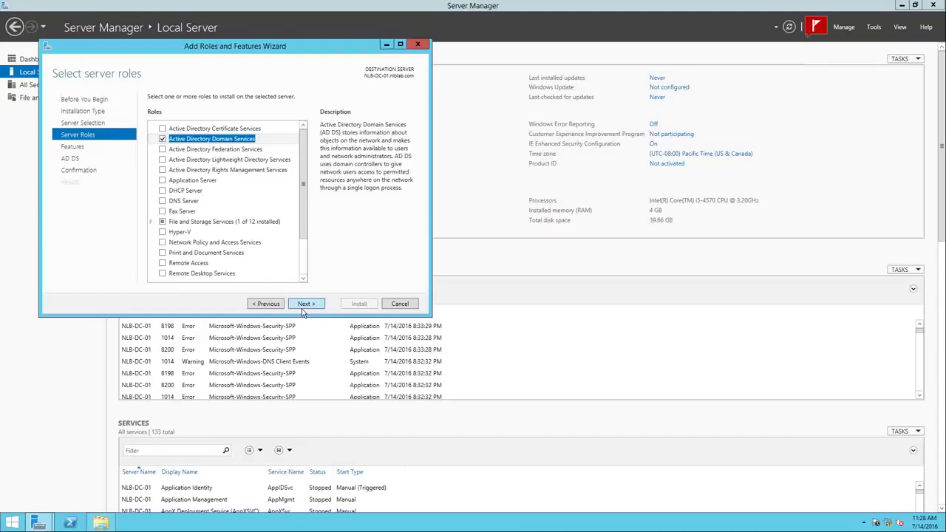
{"action": "left_click", "coordinate": [303, 307]}
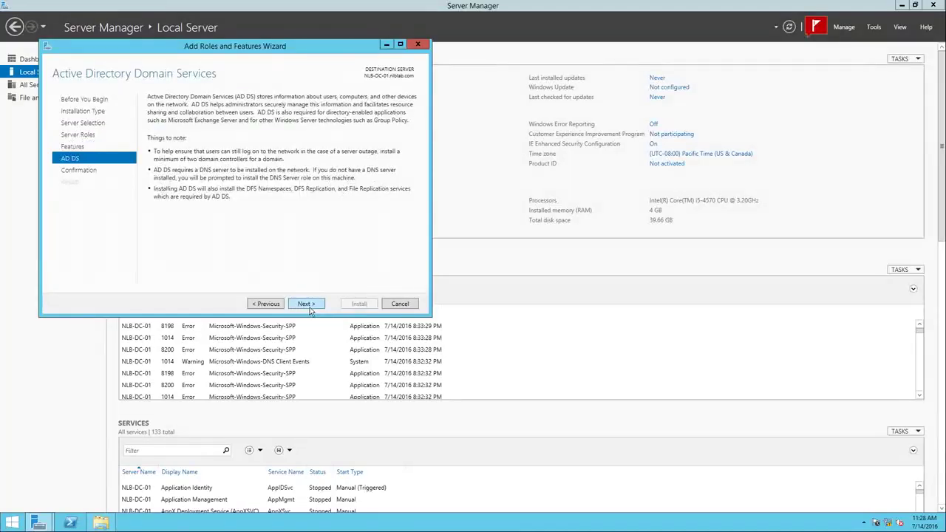
{"action": "left_click", "coordinate": [309, 309]}
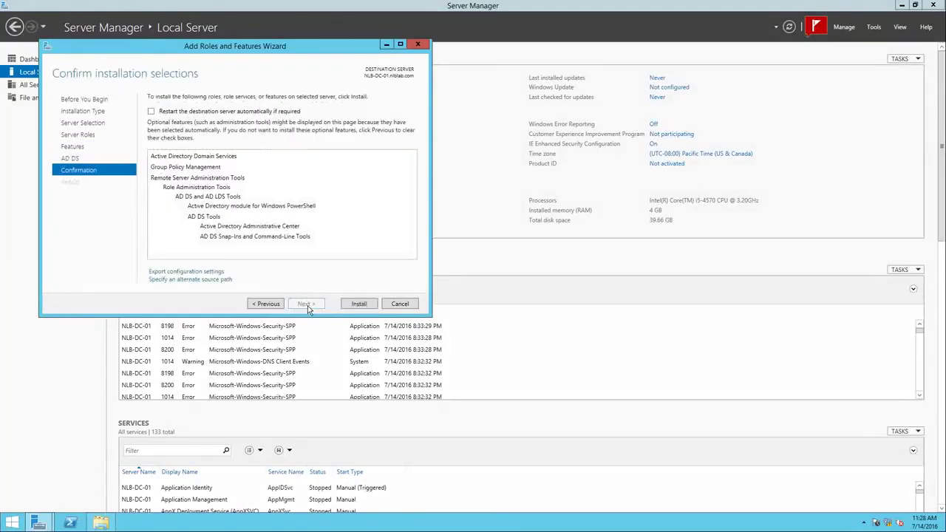
{"action": "left_click", "coordinate": [356, 307]}
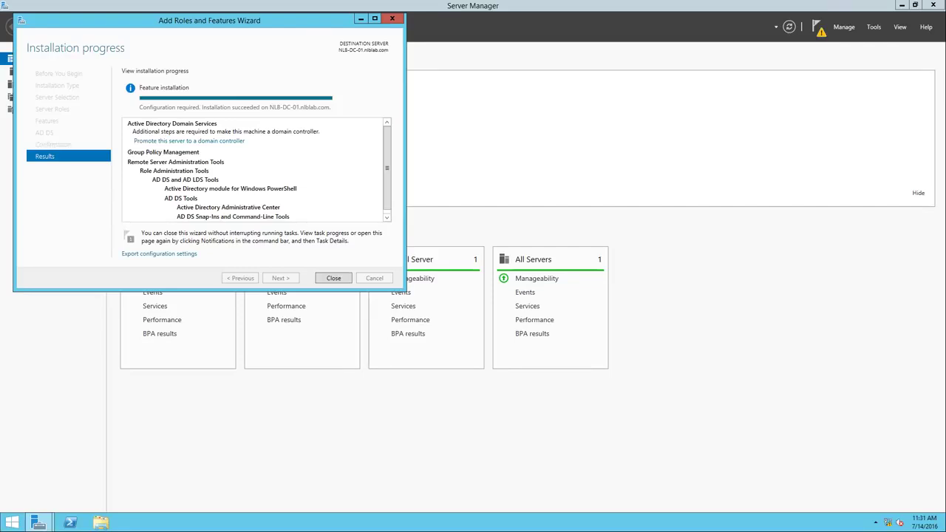
{"action": "left_click", "coordinate": [204, 148]}
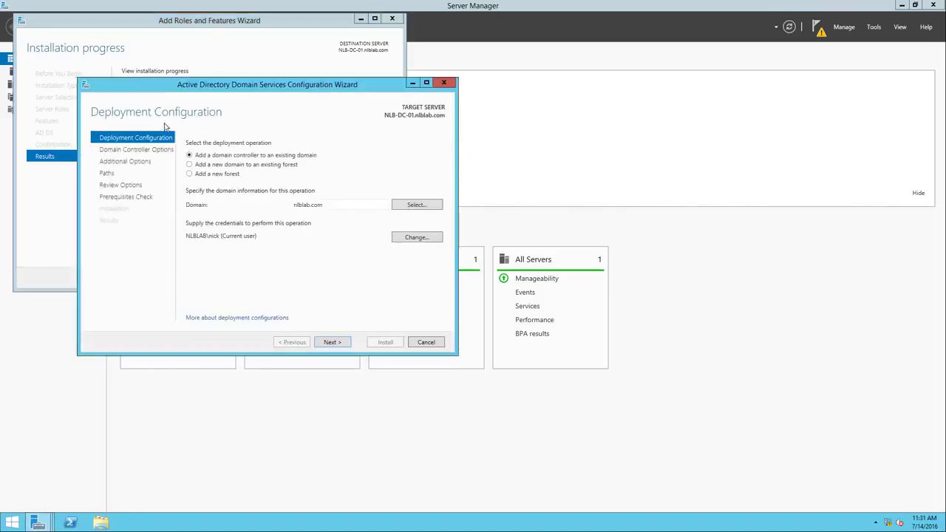
Add a controller to the existing domain in Default-First-Site-Name and set the DSRM password
{"action": "left_click_drag", "start_coordinate": [237, 87], "coordinate": [372, 119]}
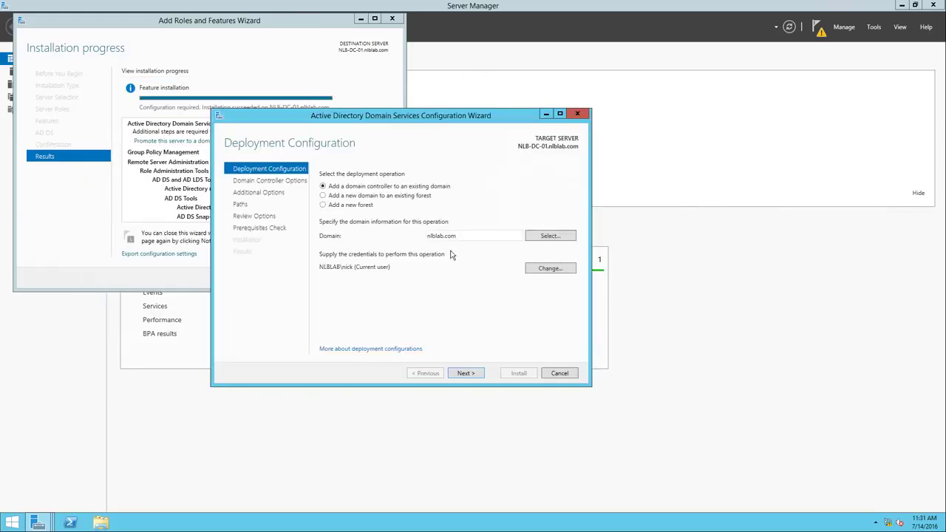
{"action": "left_click", "coordinate": [475, 378]}
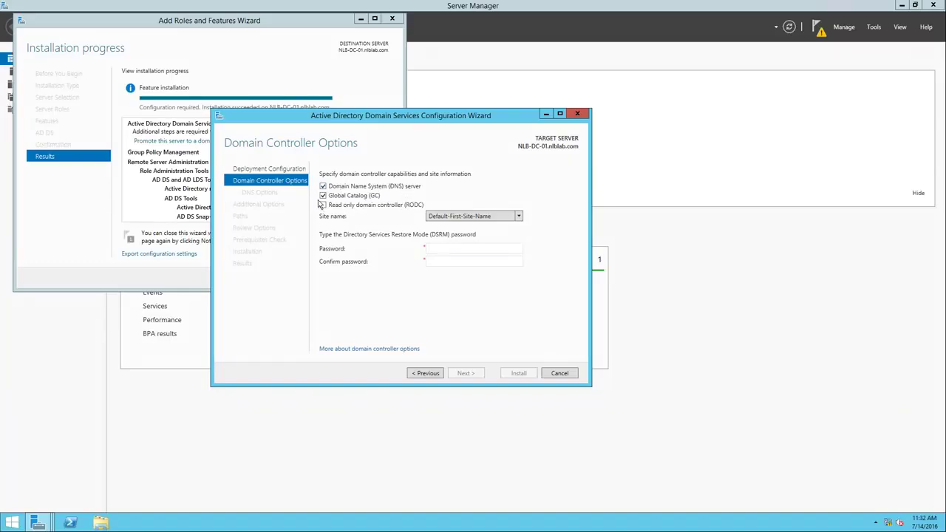
{"action": "left_click", "coordinate": [471, 219]}
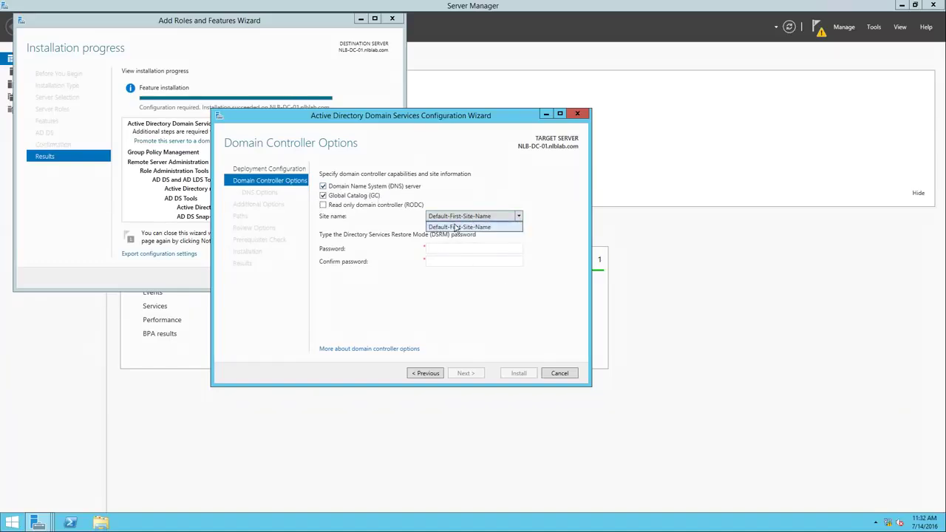
{"action": "left_click", "coordinate": [449, 227]}
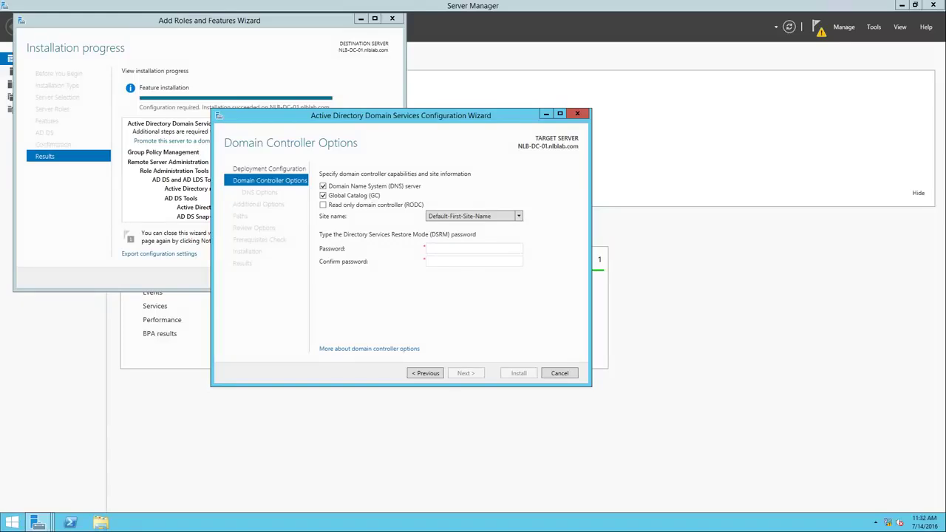
{"action": "type", "text": "•••••••••••••••••••••"}
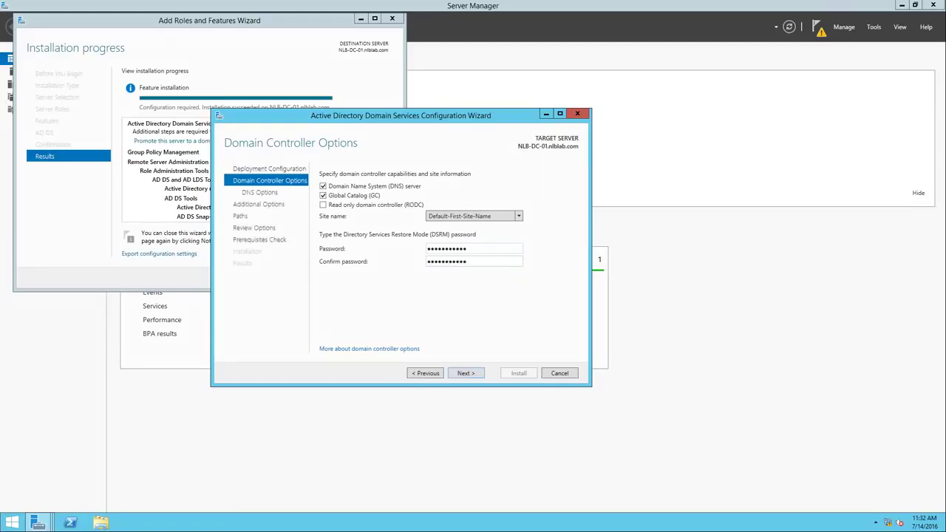
{"action": "left_click", "coordinate": [465, 373]}
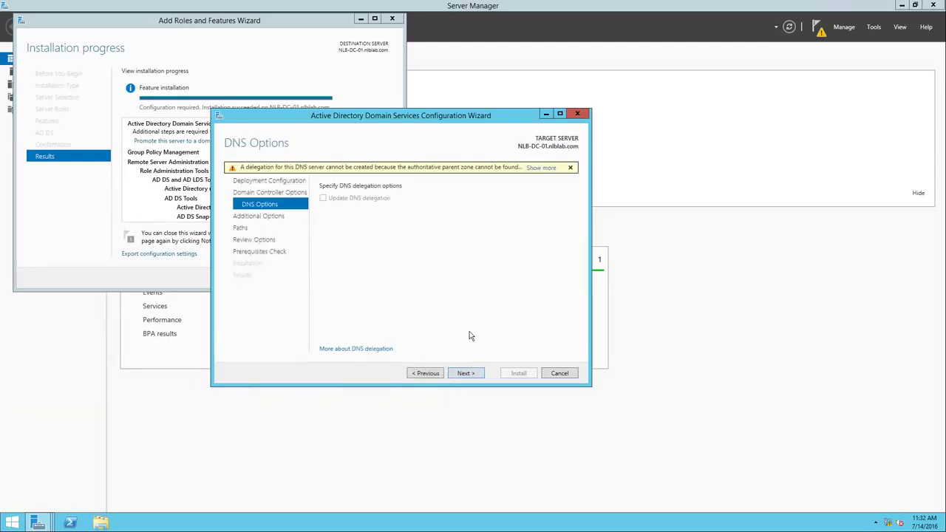
Skip the DNS delegation warning, replicate from any domain controller, and keep default paths
{"action": "left_click", "coordinate": [460, 375]}
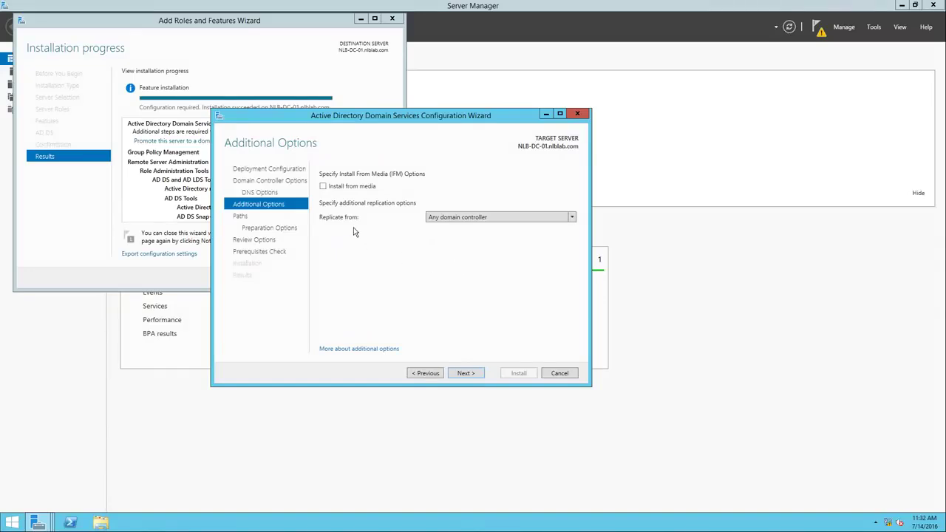
{"action": "left_click", "coordinate": [452, 218]}
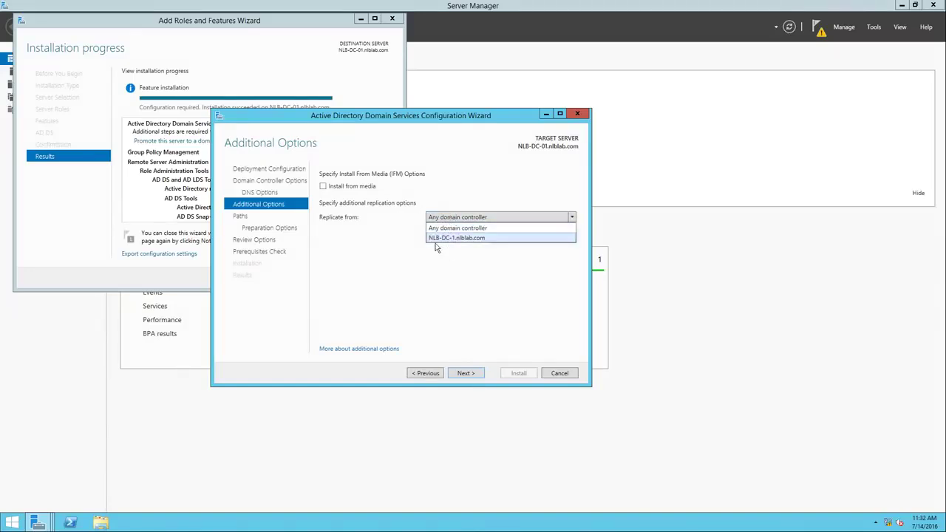
{"action": "left_click", "coordinate": [454, 228]}
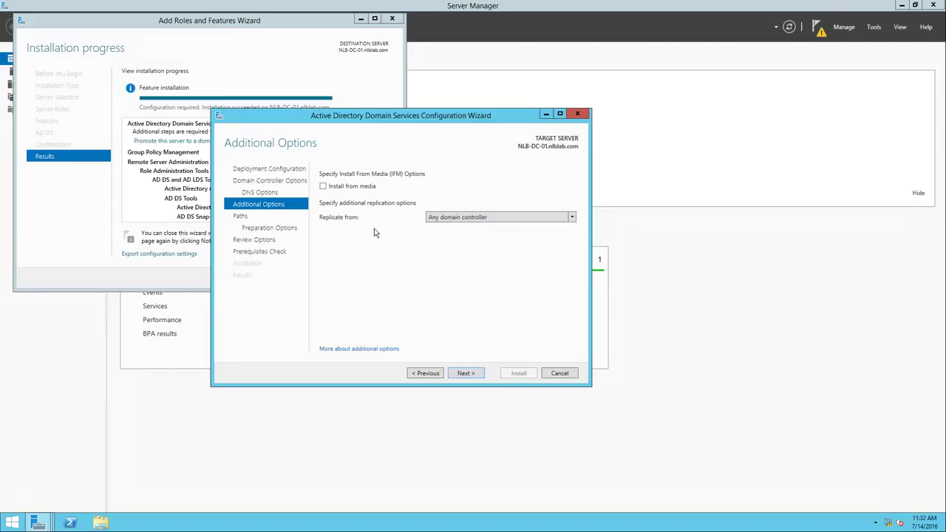
{"action": "left_click", "coordinate": [465, 373]}
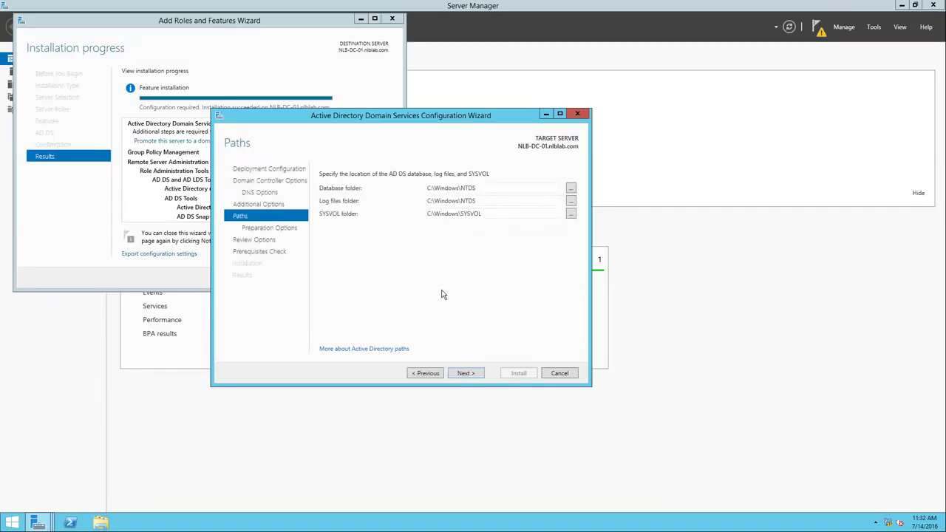
{"action": "left_click", "coordinate": [466, 373]}
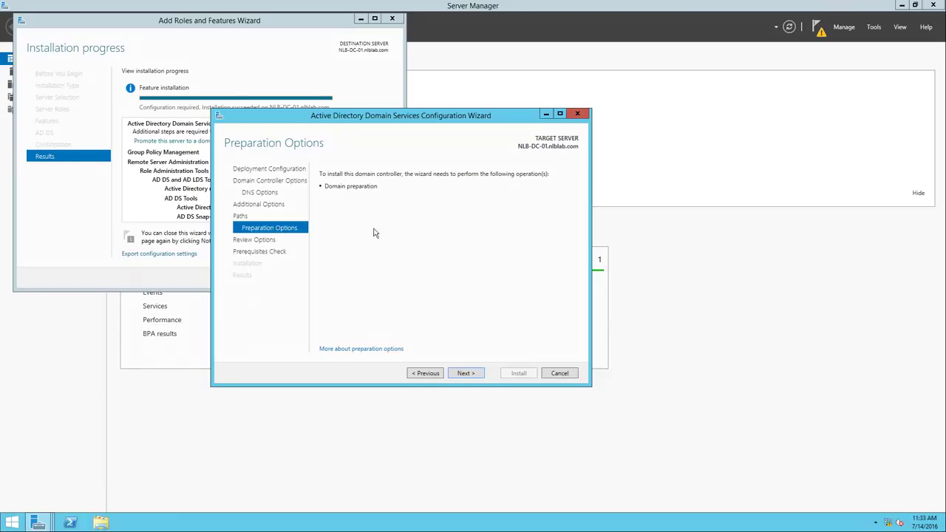
Review the selected options and inspect the generated PowerShell deployment script in Notepad
{"action": "left_click", "coordinate": [464, 373]}
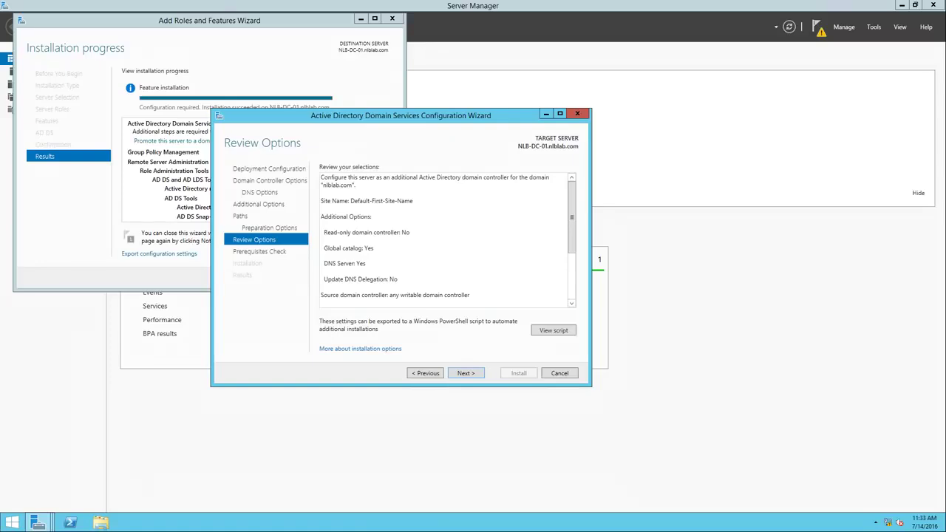
{"action": "left_click_drag", "start_coordinate": [573, 226], "coordinate": [570, 284]}
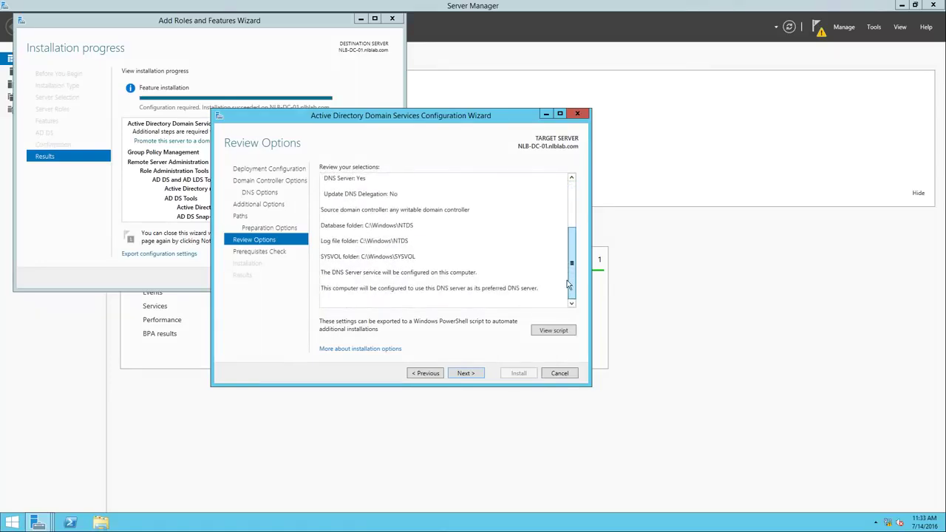
{"action": "left_click_drag", "start_coordinate": [568, 283], "coordinate": [572, 223]}
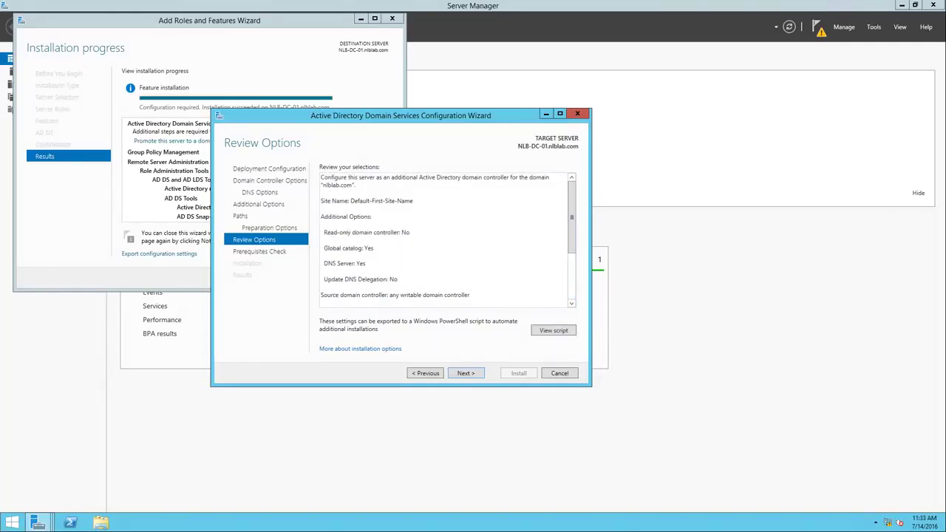
{"action": "left_click", "coordinate": [553, 330]}
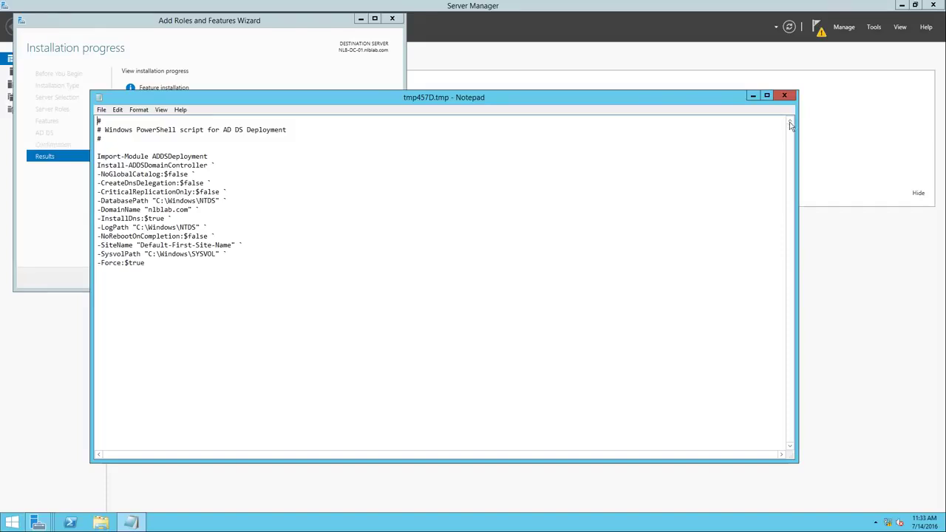
{"action": "left_click", "coordinate": [785, 95]}
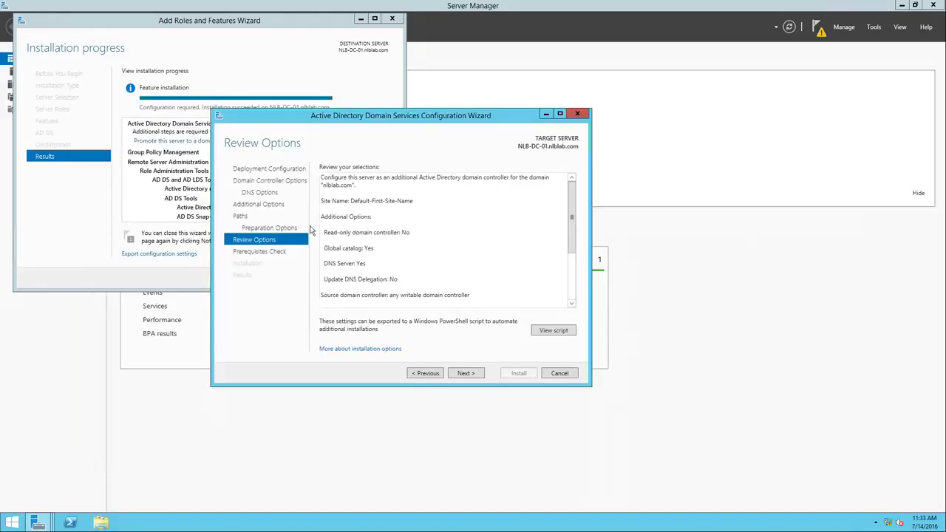
Pass the prerequisite checks and install NLB-DC-01 as an additional nlblab.com domain controller
{"action": "left_click", "coordinate": [465, 373]}
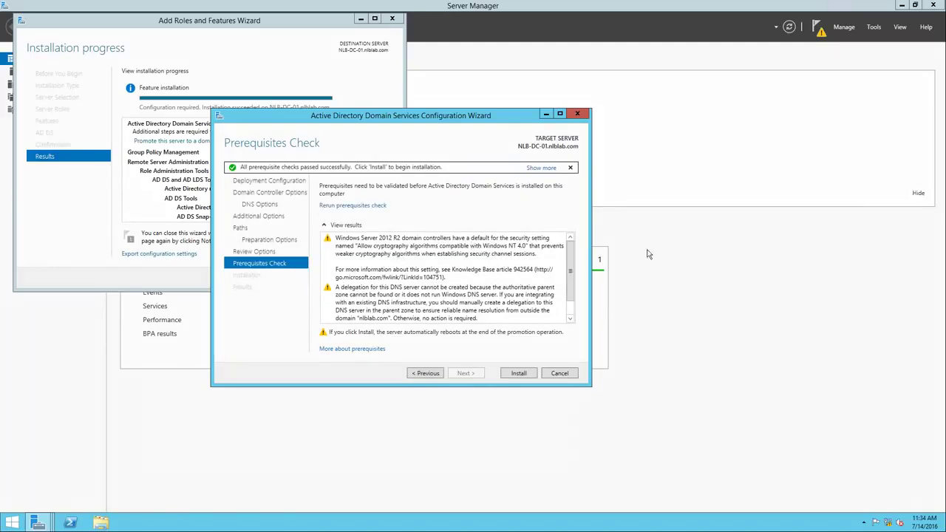
{"action": "scroll", "coordinate": [573, 268], "scroll_direction": "down", "scroll_amount": 1}
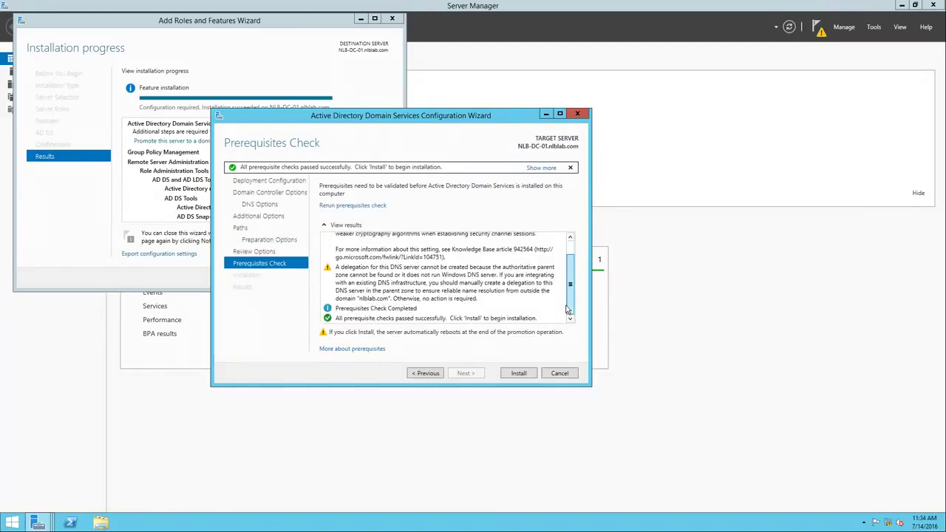
{"action": "left_click", "coordinate": [518, 373]}
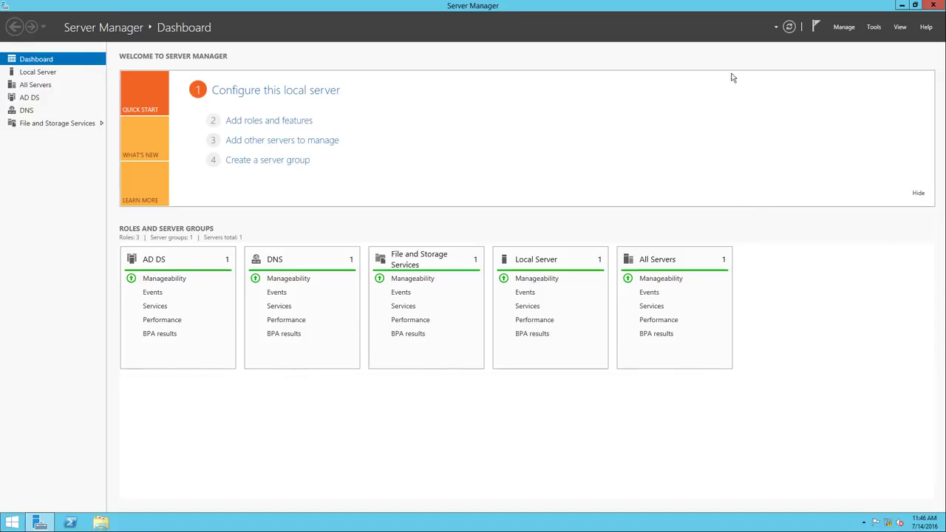
{"action": "left_click", "coordinate": [880, 29]}
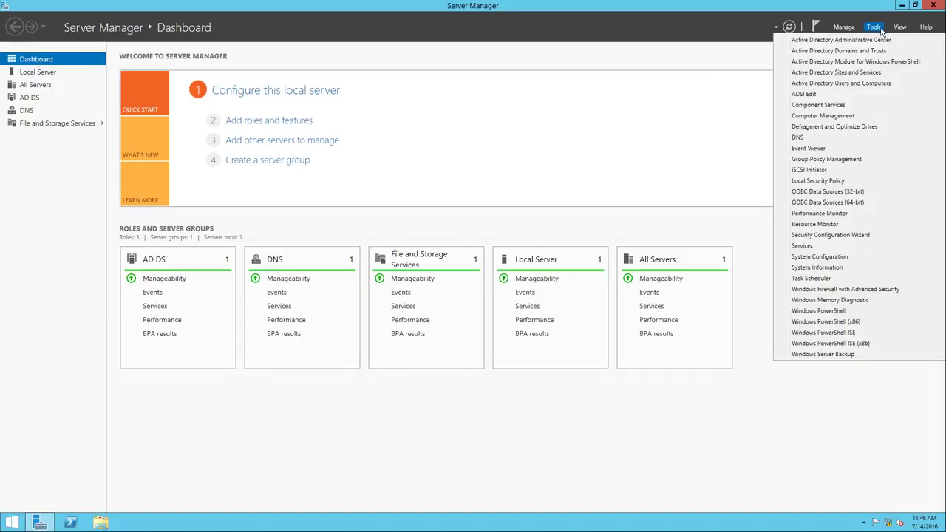
{"action": "left_click", "coordinate": [857, 83]}
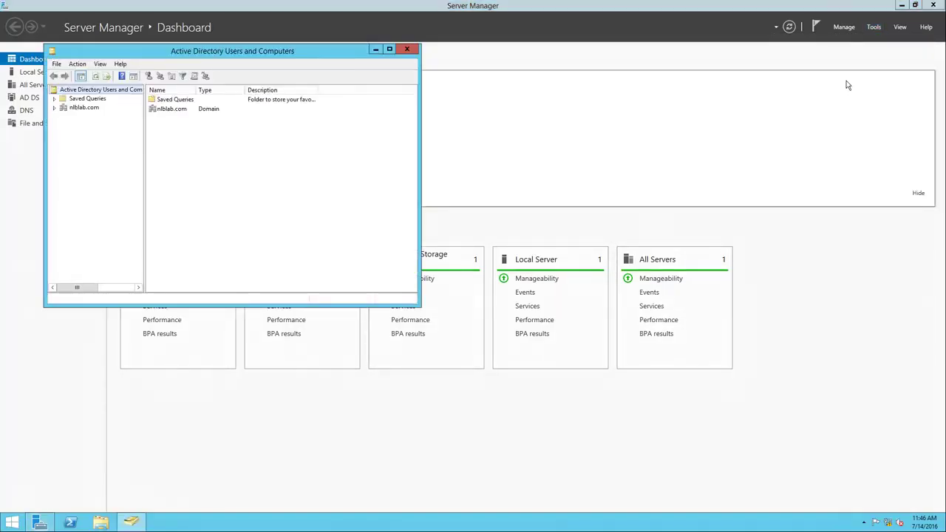
{"action": "double_click", "coordinate": [84, 108]}
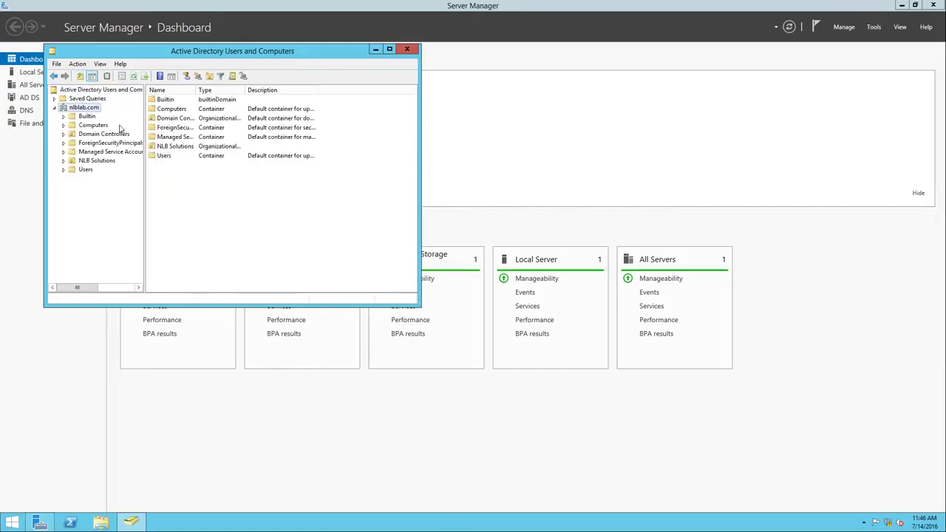
{"action": "double_click", "coordinate": [103, 162]}
{"action": "left_click", "coordinate": [102, 187]}
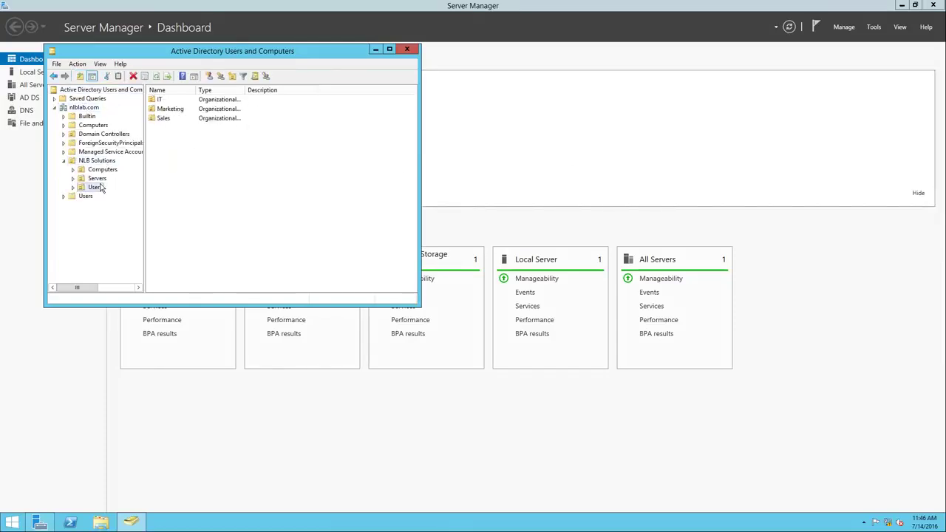
{"action": "double_click", "coordinate": [97, 188]}
{"action": "left_click", "coordinate": [103, 214]}
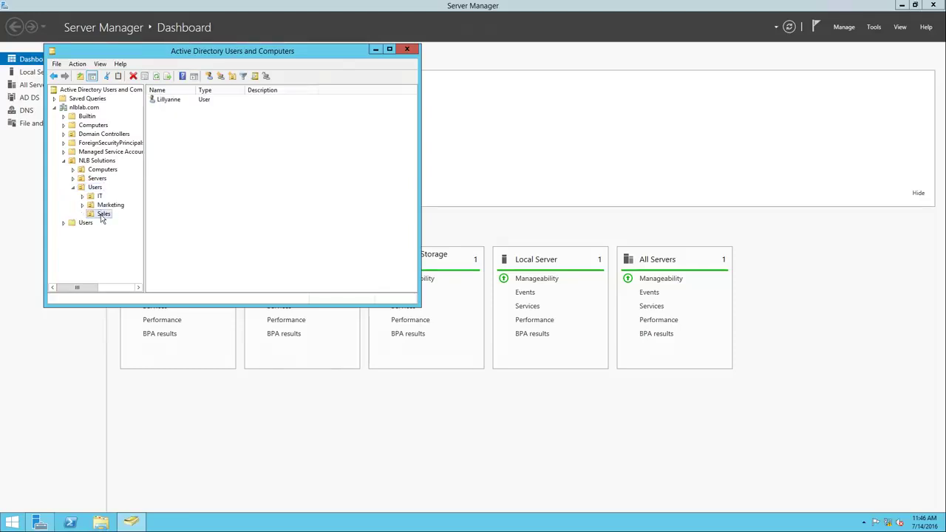
{"action": "left_click", "coordinate": [112, 207]}
{"action": "left_click", "coordinate": [100, 198]}
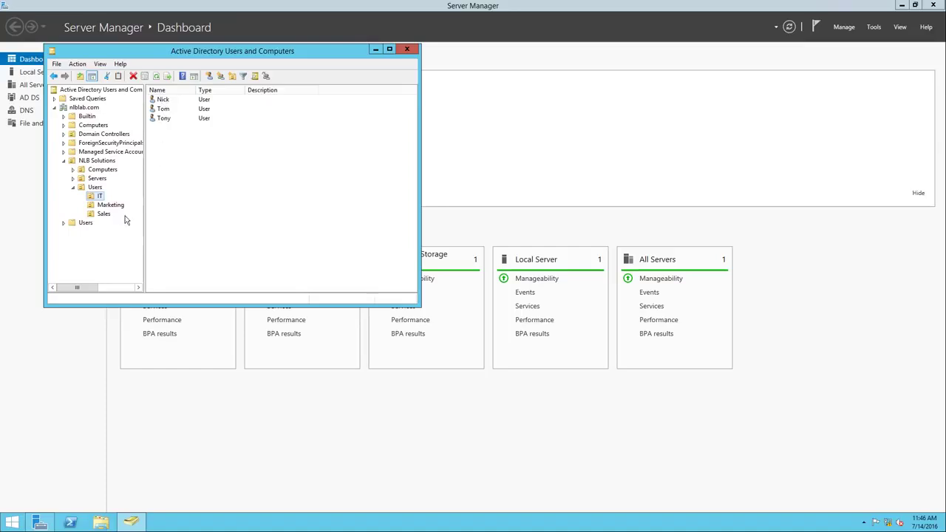
{"action": "left_click", "coordinate": [111, 207]}
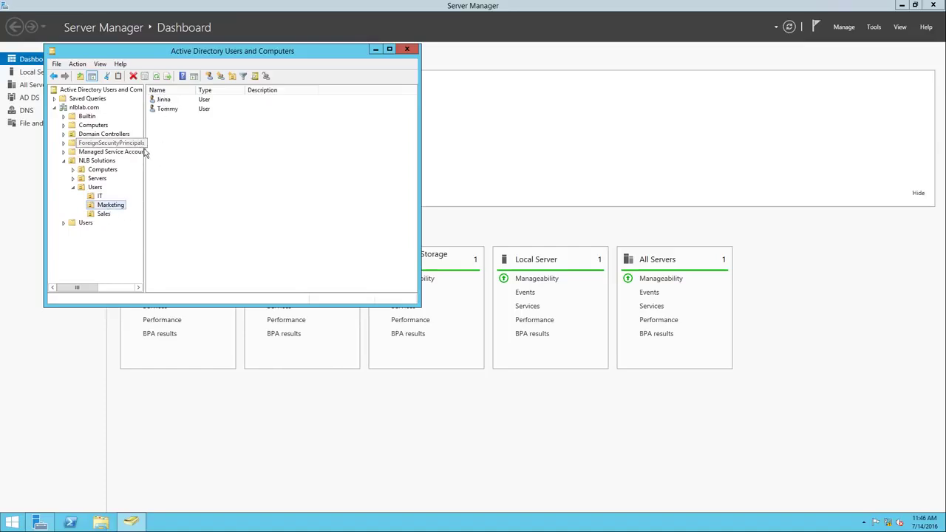
{"action": "left_click_drag", "start_coordinate": [145, 173], "coordinate": [229, 173]}
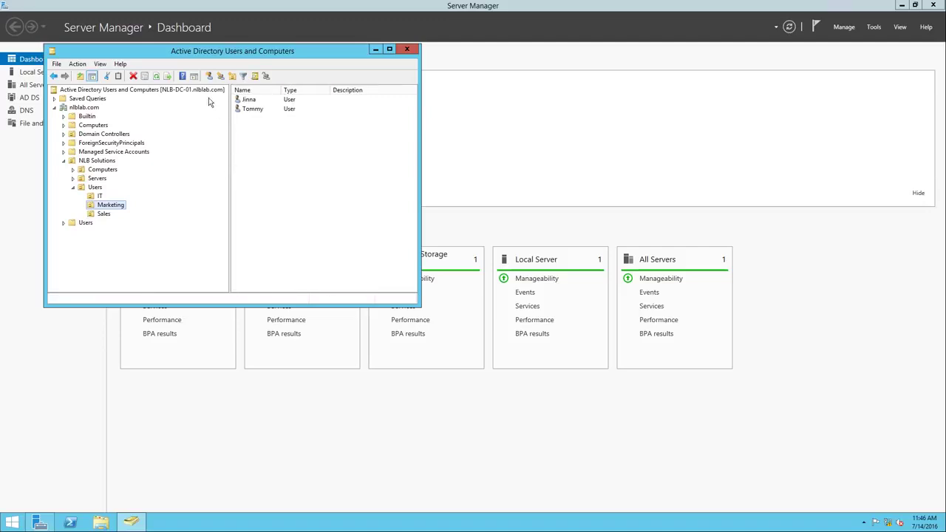
{"action": "left_click", "coordinate": [190, 90]}
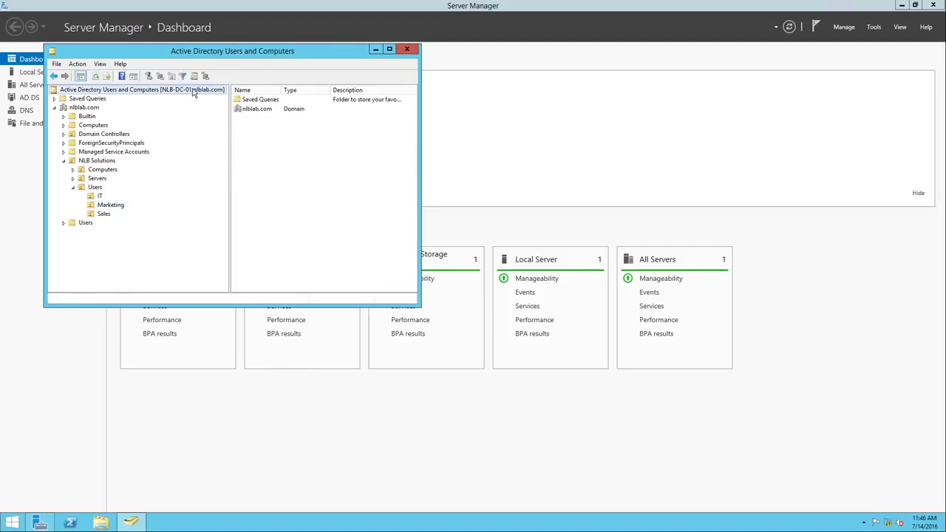
{"action": "left_click", "coordinate": [407, 49]}
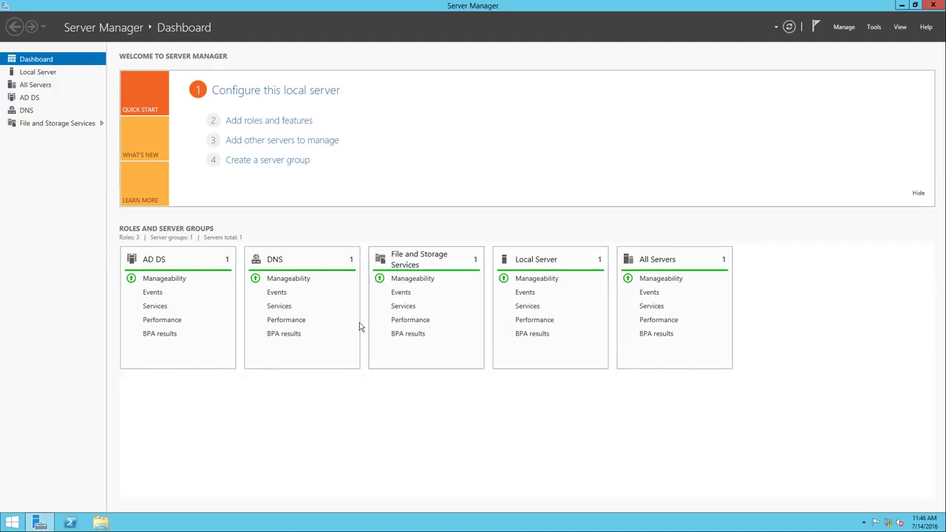
{"action": "left_click", "coordinate": [872, 28]}
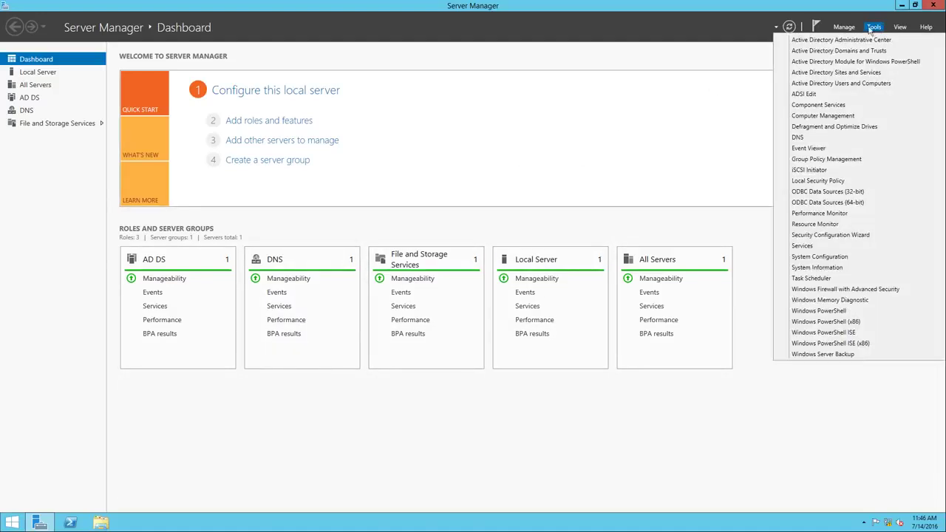
{"action": "left_click", "coordinate": [817, 138]}
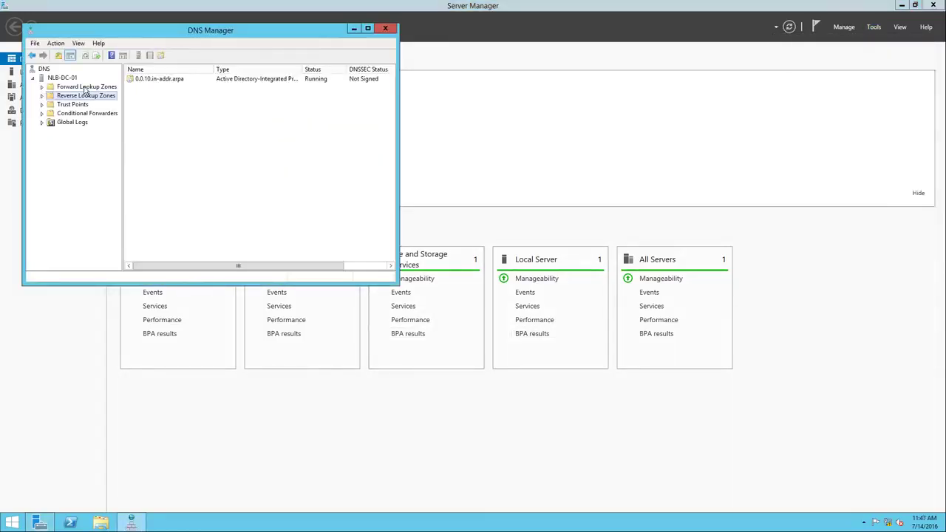
{"action": "left_click", "coordinate": [86, 87]}
{"action": "double_click", "coordinate": [157, 88]}
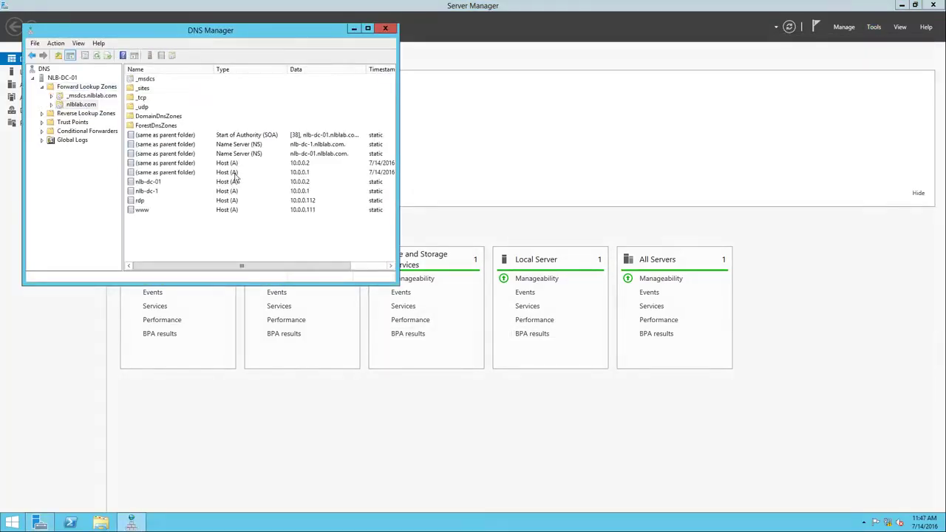
{"action": "left_click", "coordinate": [159, 183]}
{"action": "left_click", "coordinate": [160, 192]}
{"action": "left_click", "coordinate": [160, 201]}
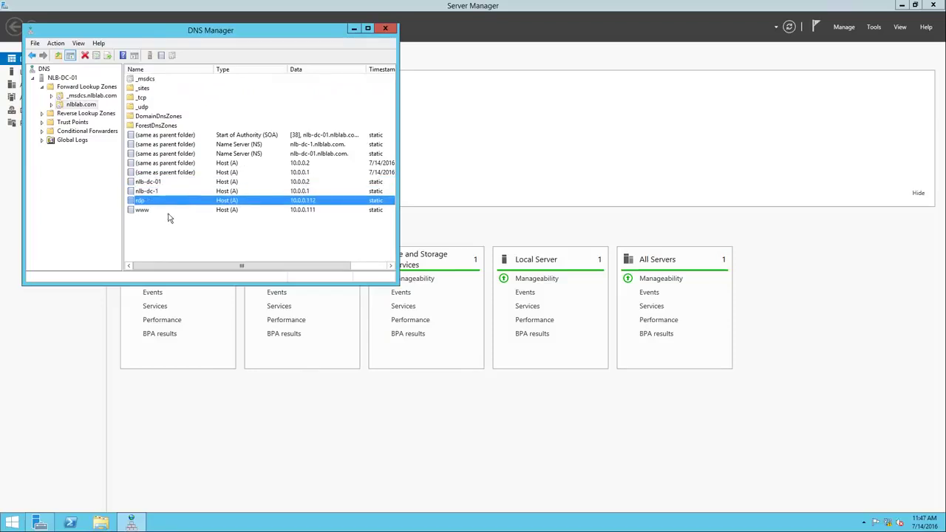
{"action": "left_click", "coordinate": [167, 210]}
{"action": "left_click", "coordinate": [87, 112]}
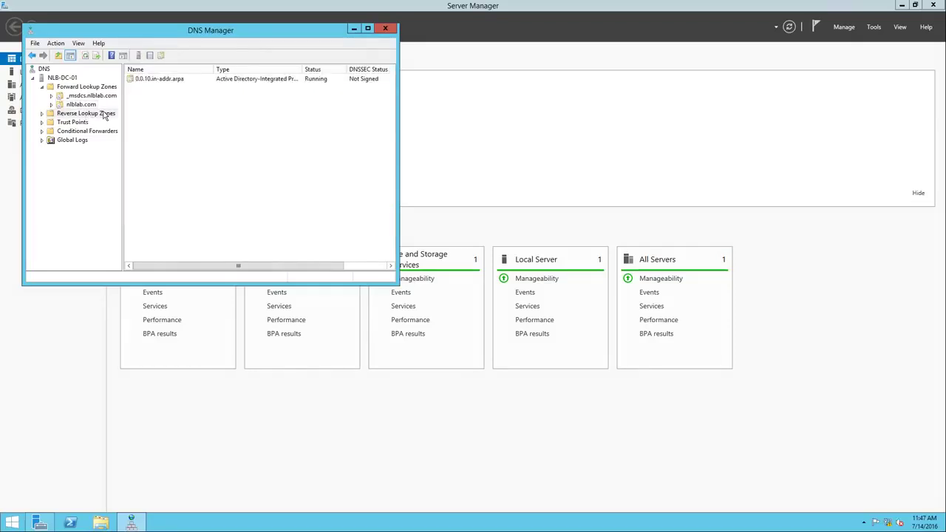
{"action": "double_click", "coordinate": [102, 114]}
{"action": "left_click", "coordinate": [96, 122]}
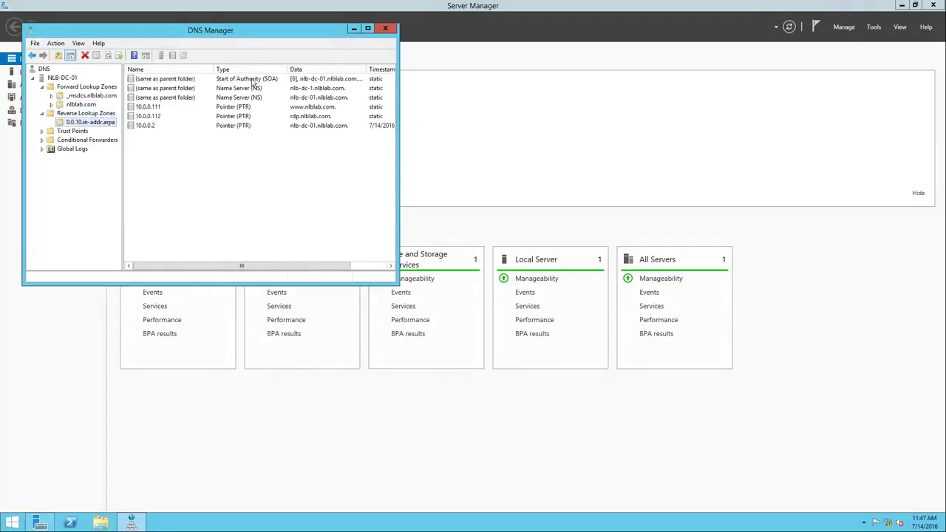
{"action": "left_click", "coordinate": [241, 110]}
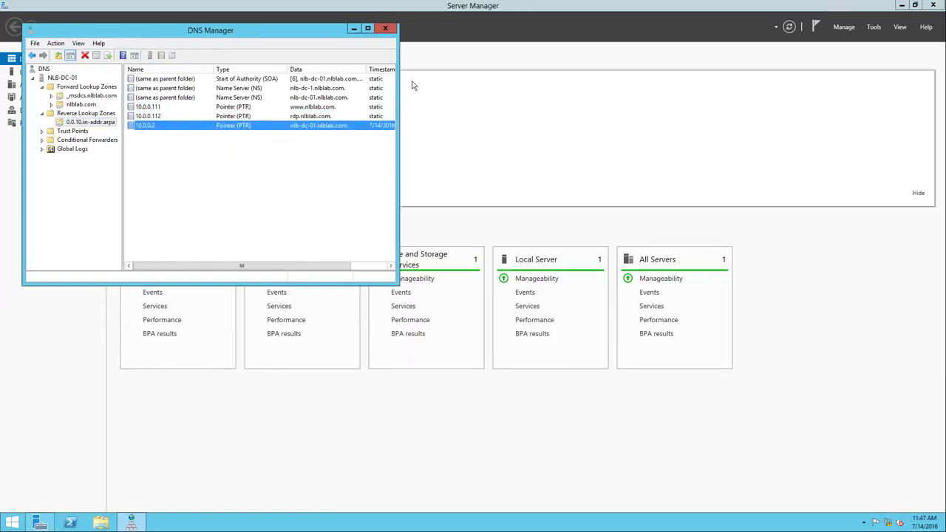
{"action": "left_click", "coordinate": [386, 28]}
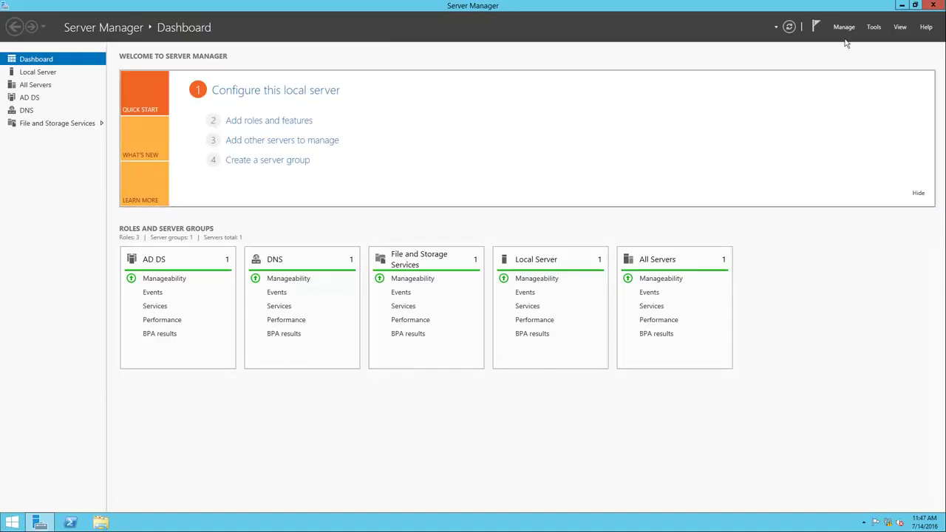
Open Active Directory Sites and Services and expand NLB-DC-01 under Default-First-Site-Name
{"action": "left_click", "coordinate": [874, 28]}
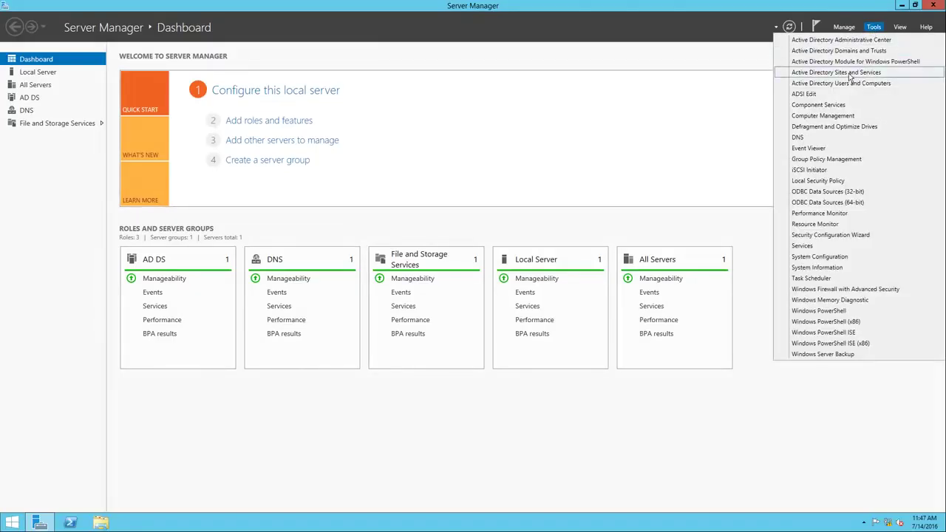
{"action": "left_click", "coordinate": [637, 184]}
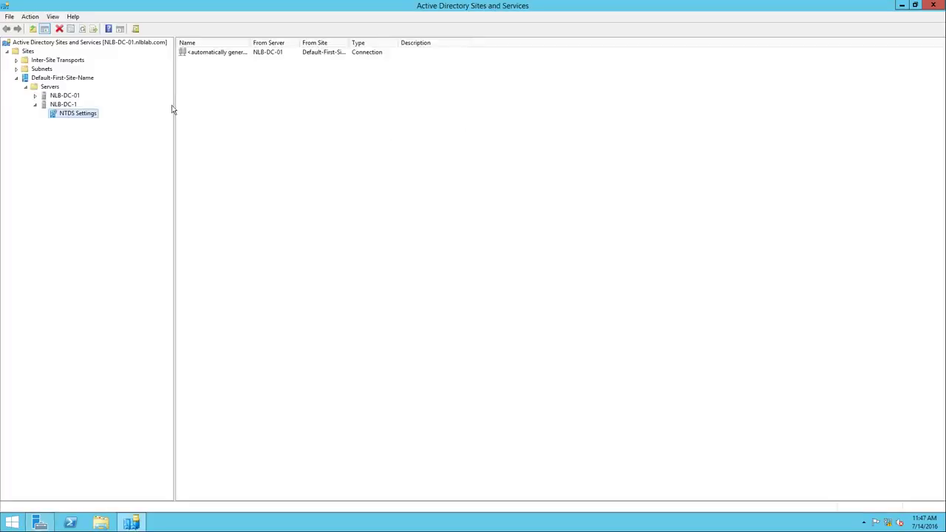
{"action": "left_click", "coordinate": [62, 78]}
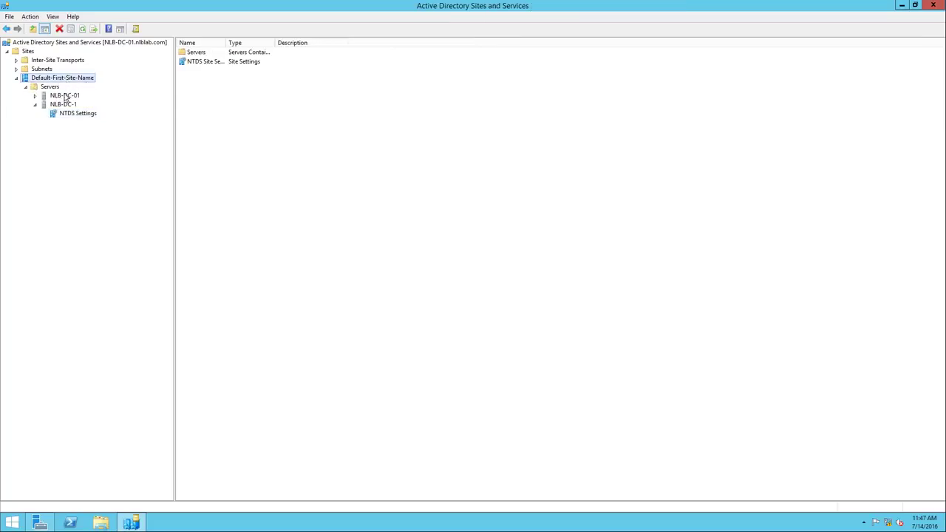
{"action": "left_click", "coordinate": [65, 96]}
{"action": "left_click", "coordinate": [35, 96]}
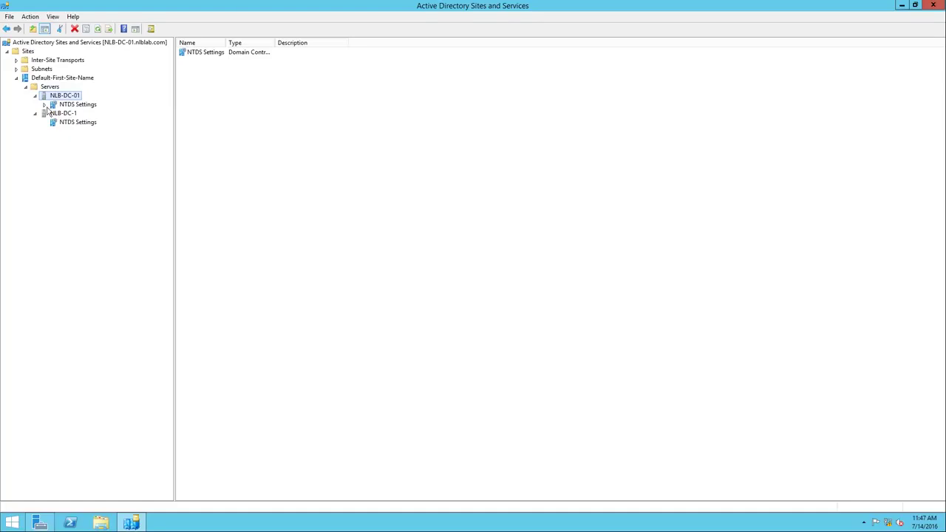
Compare NTDS Settings connections for NLB-DC-01 and NLB-DC-1, then close the console
{"action": "left_click", "coordinate": [76, 104]}
{"action": "left_click", "coordinate": [77, 123]}
{"action": "left_click", "coordinate": [83, 105]}
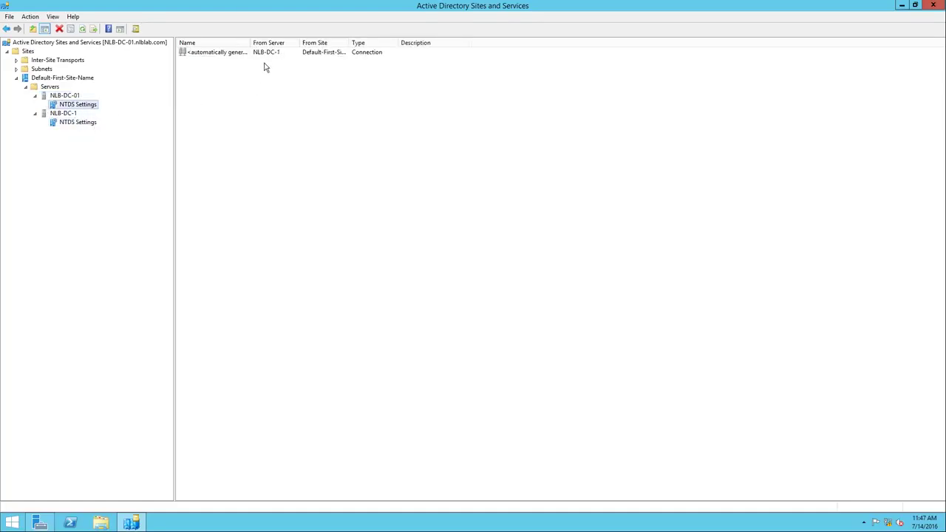
{"action": "left_click_drag", "start_coordinate": [251, 43], "coordinate": [281, 42]}
{"action": "left_click", "coordinate": [329, 57]}
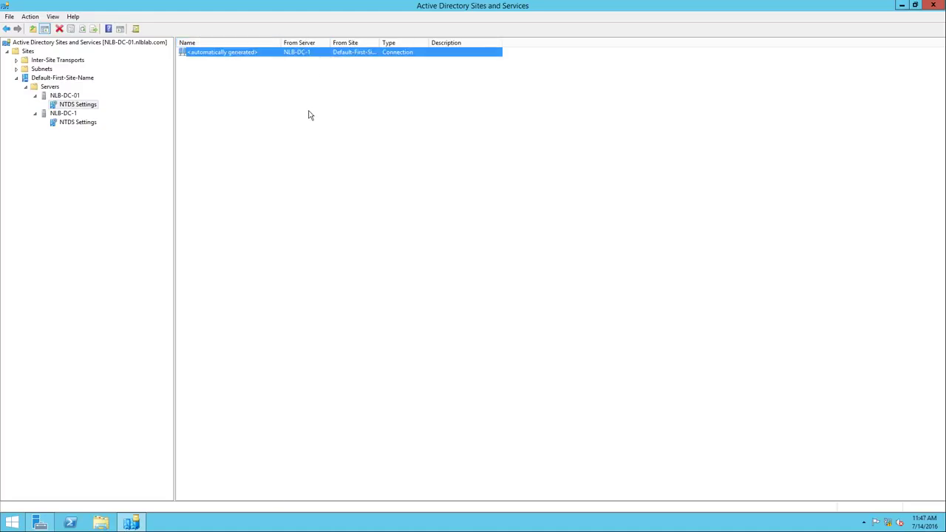
{"action": "left_click", "coordinate": [84, 123]}
{"action": "left_click", "coordinate": [88, 106]}
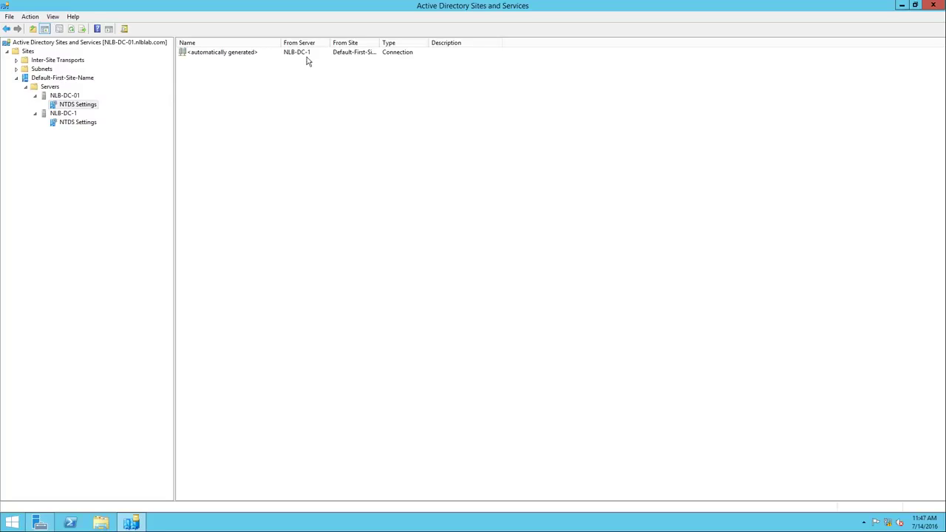
{"action": "left_click", "coordinate": [934, 8]}
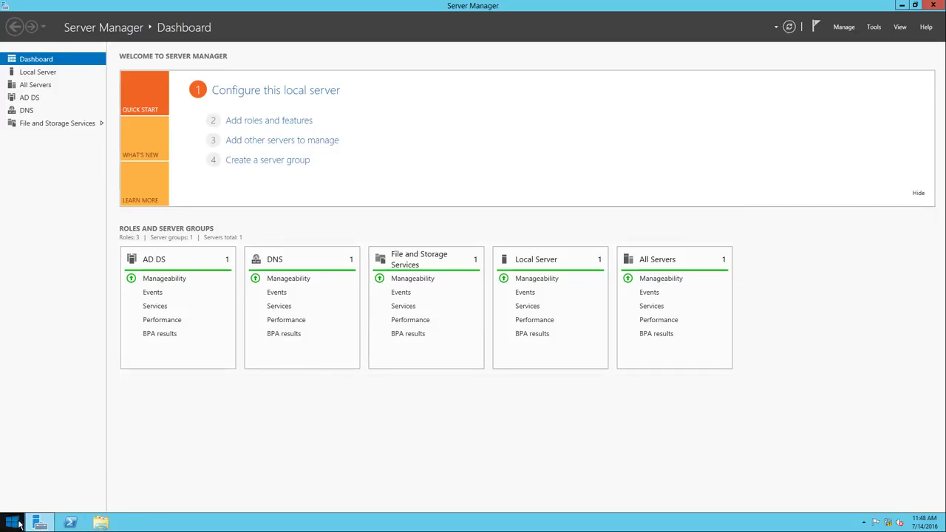
{"action": "right_click", "coordinate": [12, 522]}
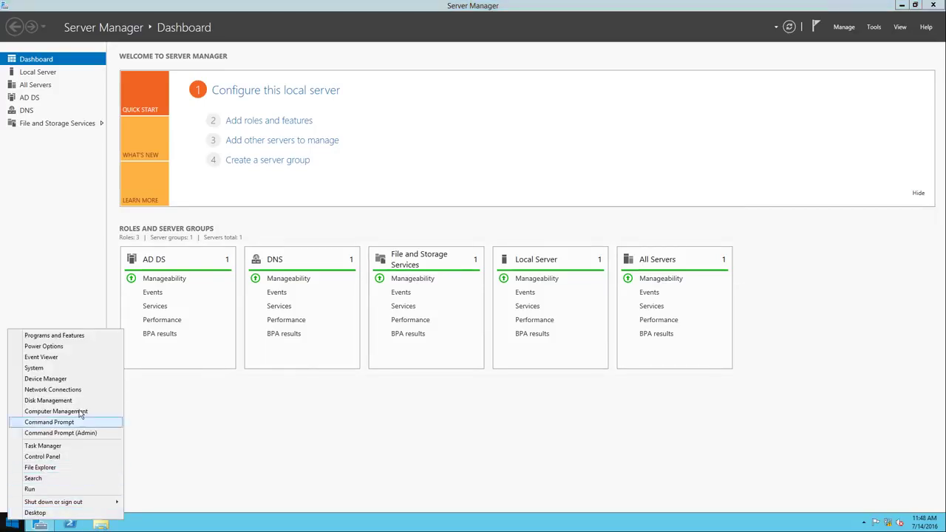
{"action": "left_click", "coordinate": [59, 357]}
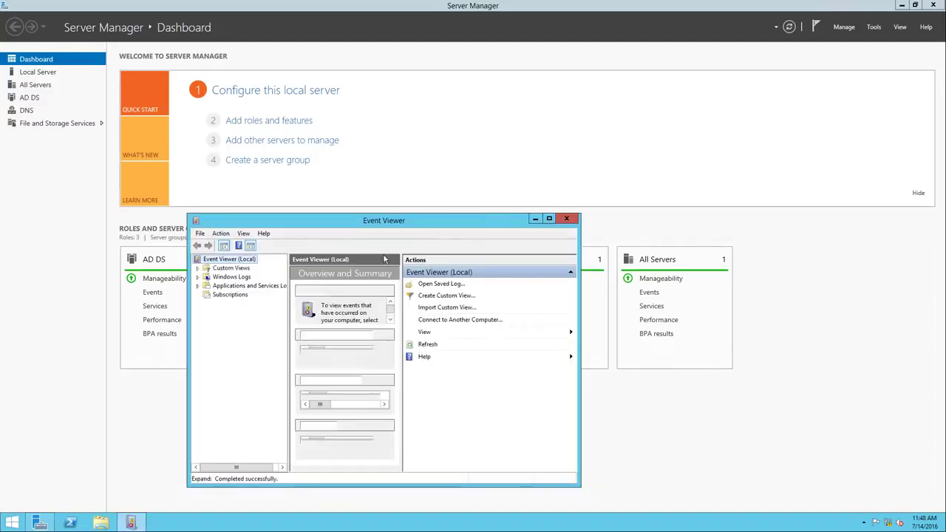
{"action": "left_click", "coordinate": [551, 220]}
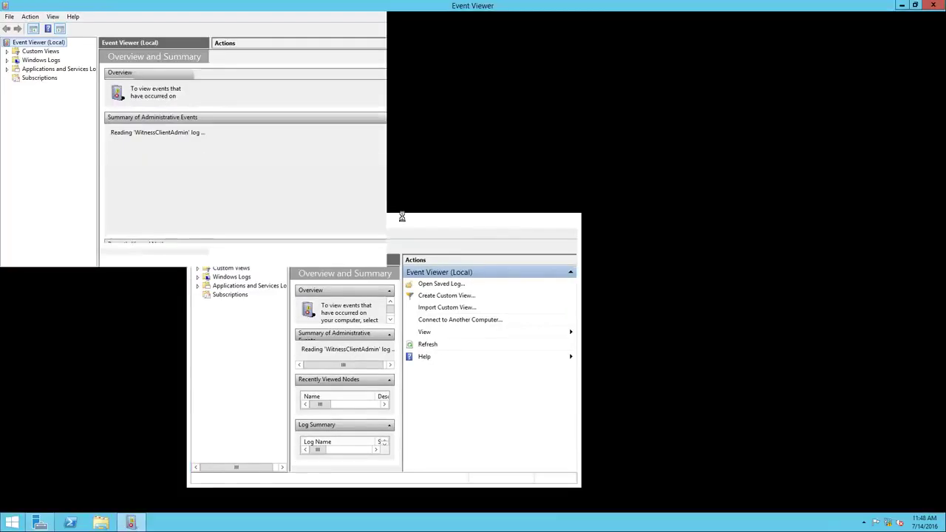
{"action": "left_click", "coordinate": [7, 51]}
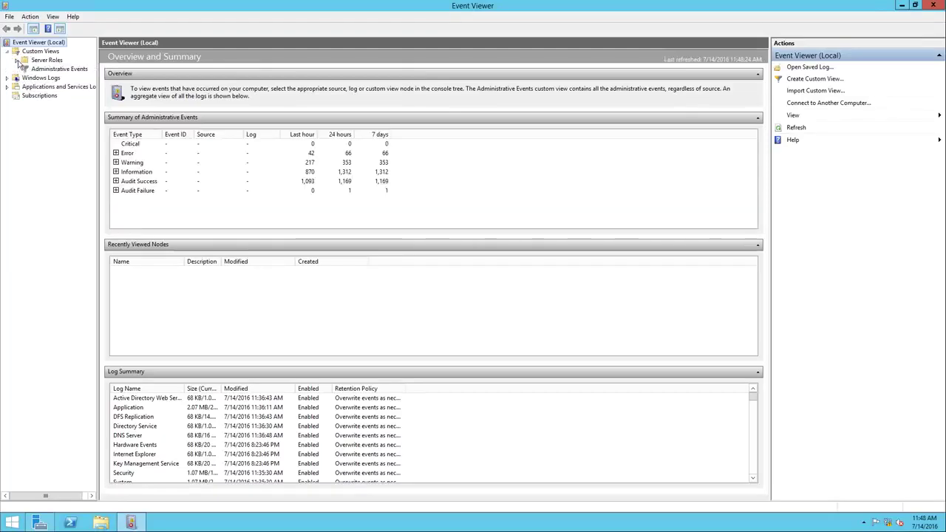
{"action": "left_click", "coordinate": [16, 60]}
{"action": "left_click_drag", "start_coordinate": [99, 119], "coordinate": [196, 117]}
{"action": "left_click", "coordinate": [89, 69]}
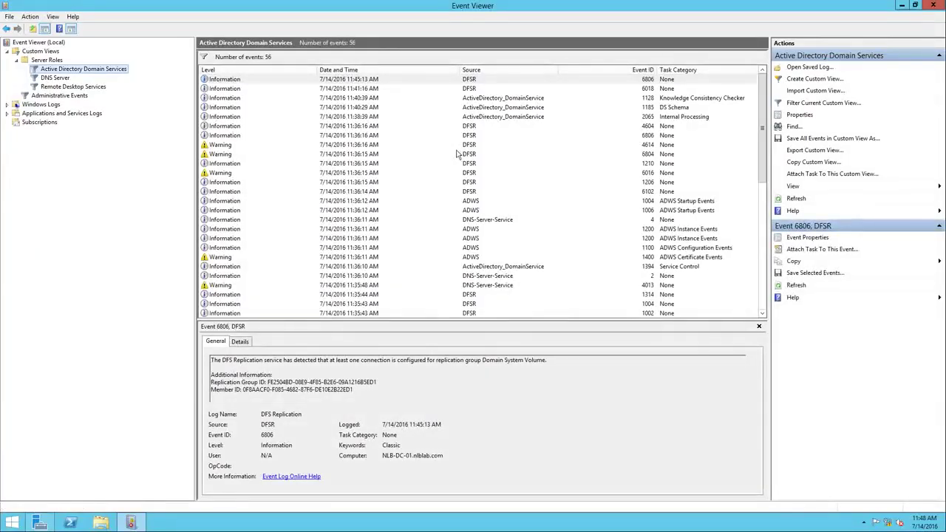
{"action": "left_click", "coordinate": [458, 145]}
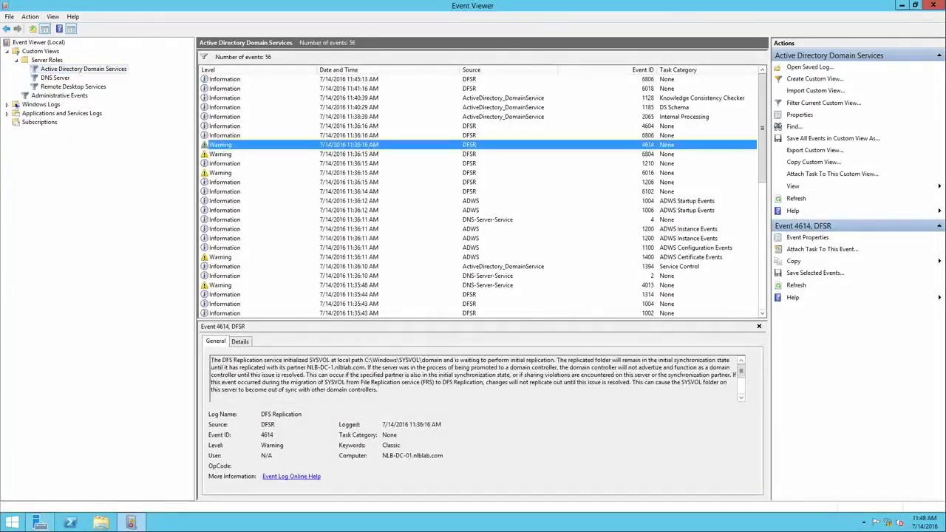
{"action": "left_click_drag", "start_coordinate": [283, 360], "coordinate": [365, 367]}
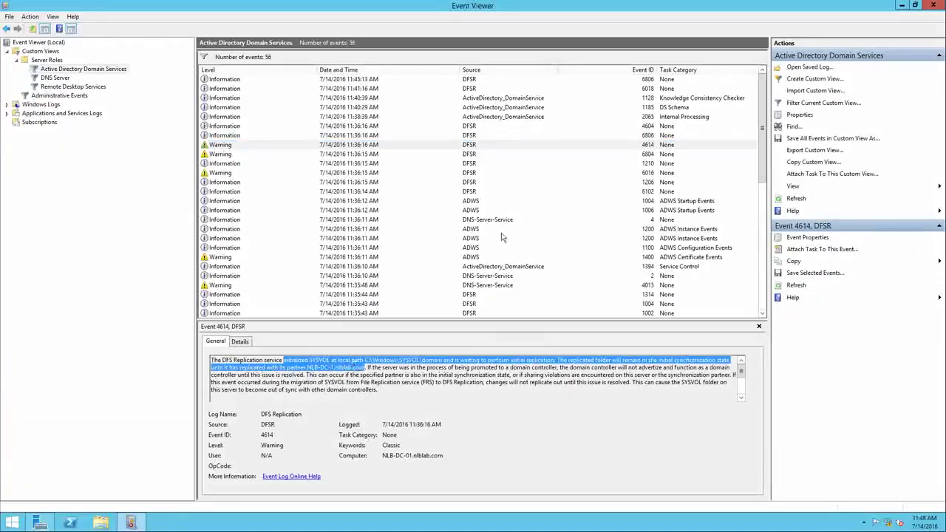
{"action": "left_click", "coordinate": [479, 89]}
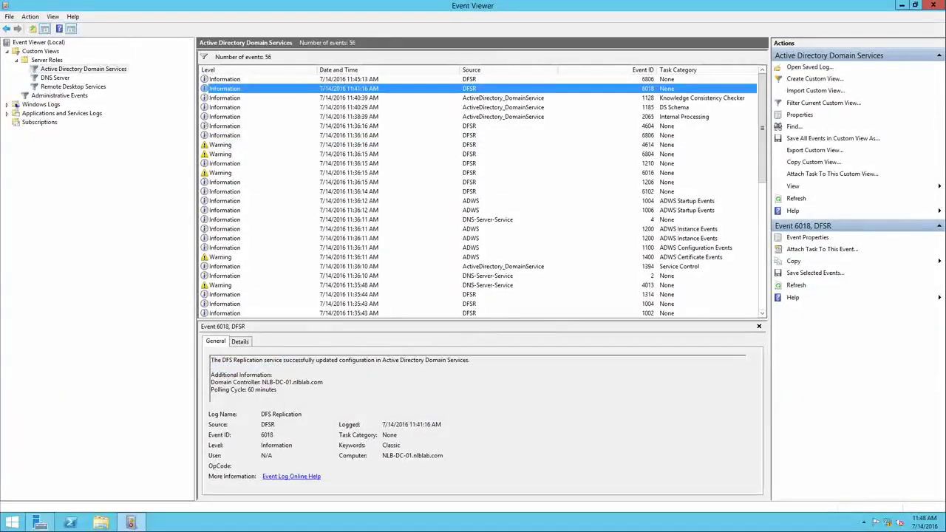
{"action": "left_click_drag", "start_coordinate": [279, 390], "coordinate": [212, 360]}
{"action": "left_click", "coordinate": [296, 368]}
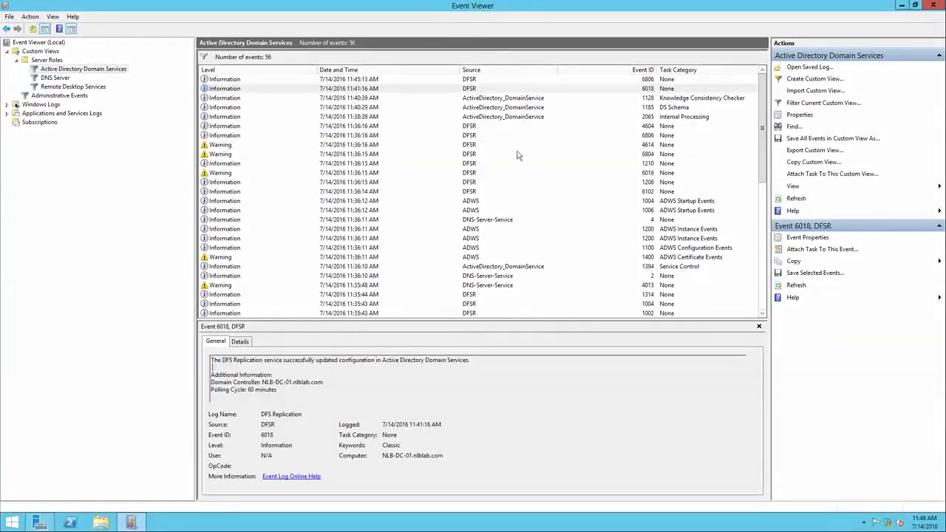
{"action": "left_click", "coordinate": [485, 99]}
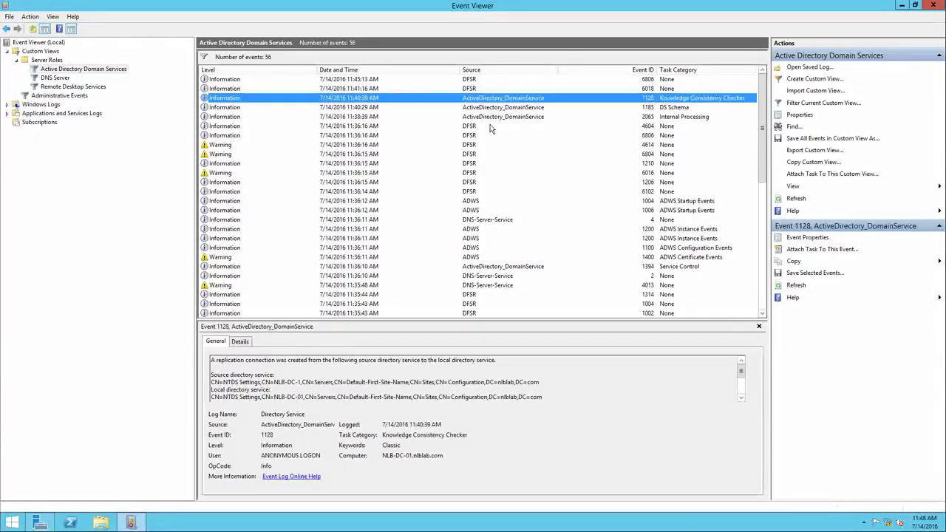
{"action": "left_click", "coordinate": [51, 78]}
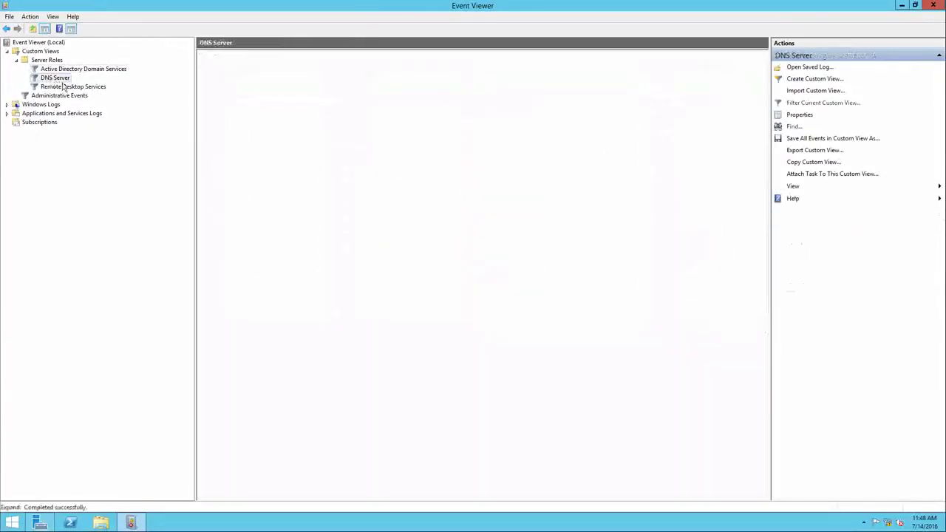
{"action": "left_click", "coordinate": [73, 87]}
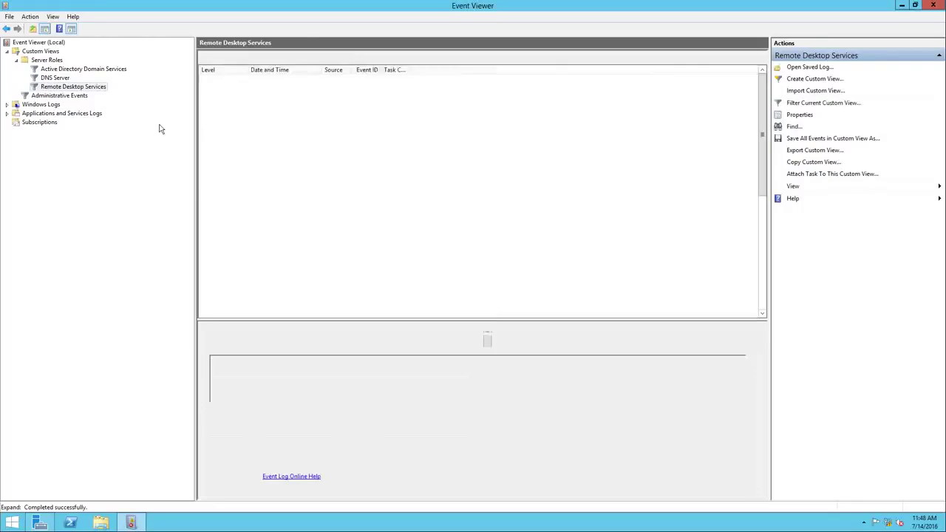
{"action": "left_click", "coordinate": [55, 78]}
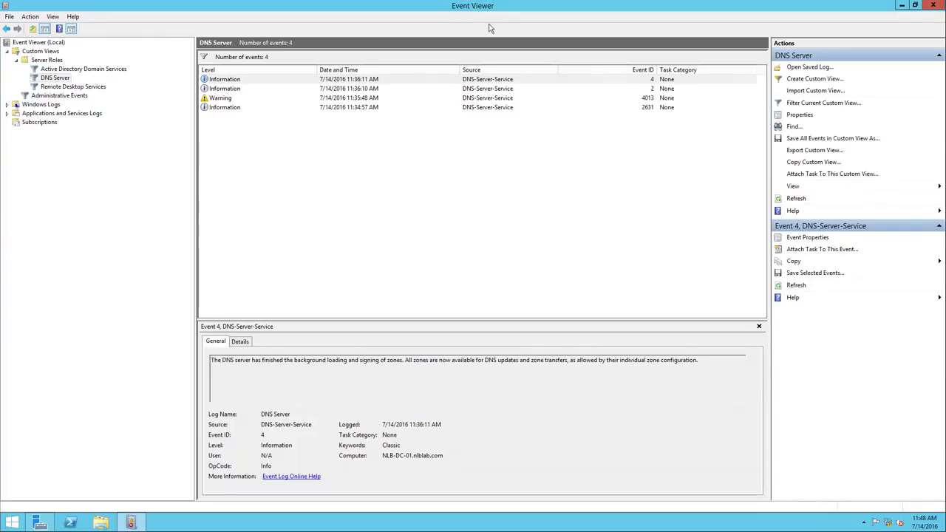
{"action": "left_click", "coordinate": [934, 10]}
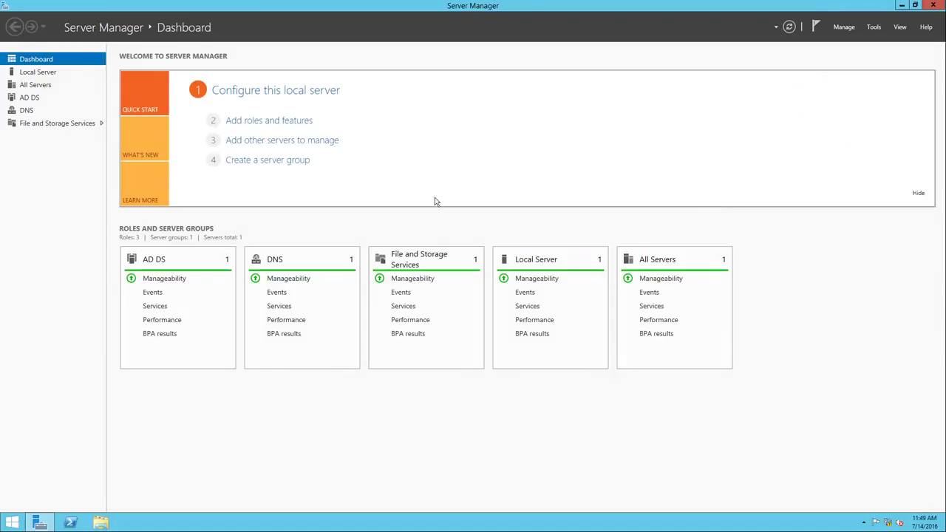
Run repadmin /showrepl in an elevated PowerShell to confirm inbound replication from NLB-DC-1
{"action": "right_click", "coordinate": [77, 522]}
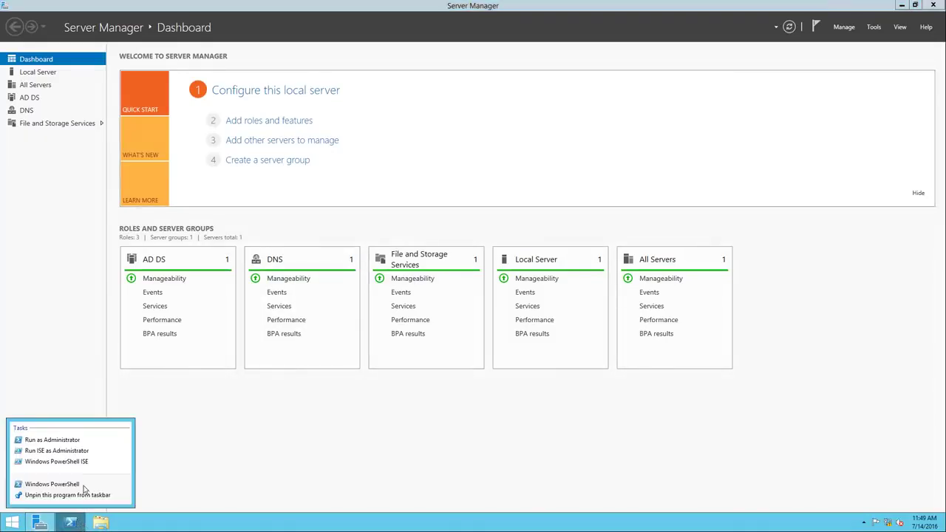
{"action": "left_click", "coordinate": [71, 442]}
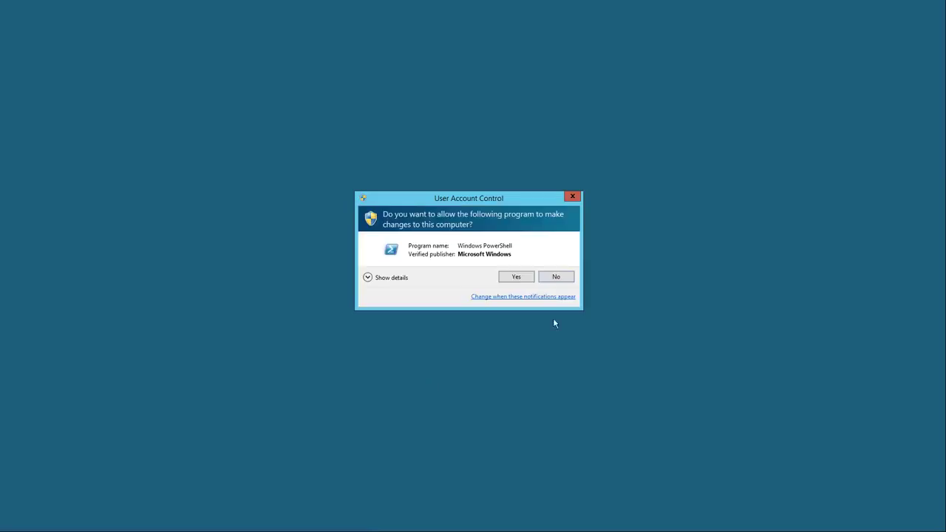
{"action": "left_click", "coordinate": [507, 279]}
{"action": "left_click_drag", "start_coordinate": [271, 10], "coordinate": [535, 62]}
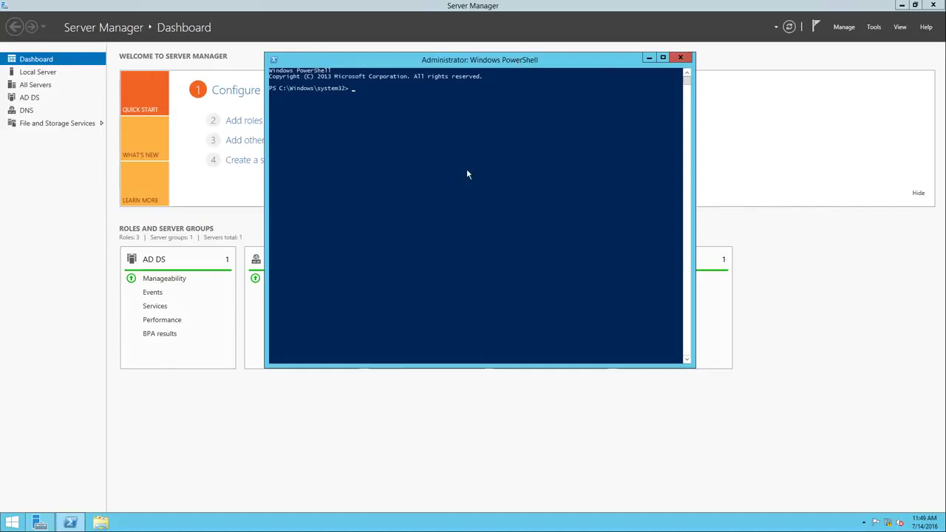
{"action": "type", "text": "repadmin /showrepl"}
{"action": "key", "text": "Return"}
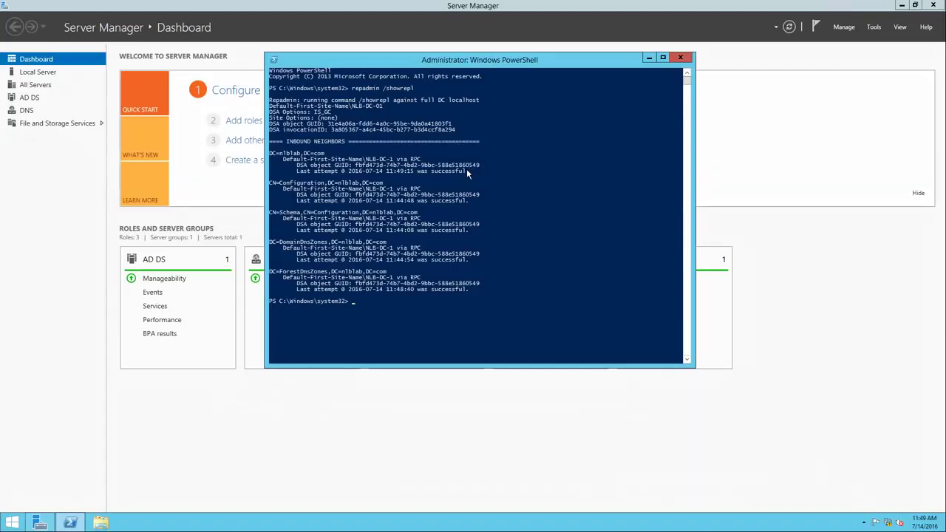
Run dcdiag, review the passed and failed test results, then close PowerShell
{"action": "type", "text": "dcdiag"}
{"action": "key", "text": "Return"}
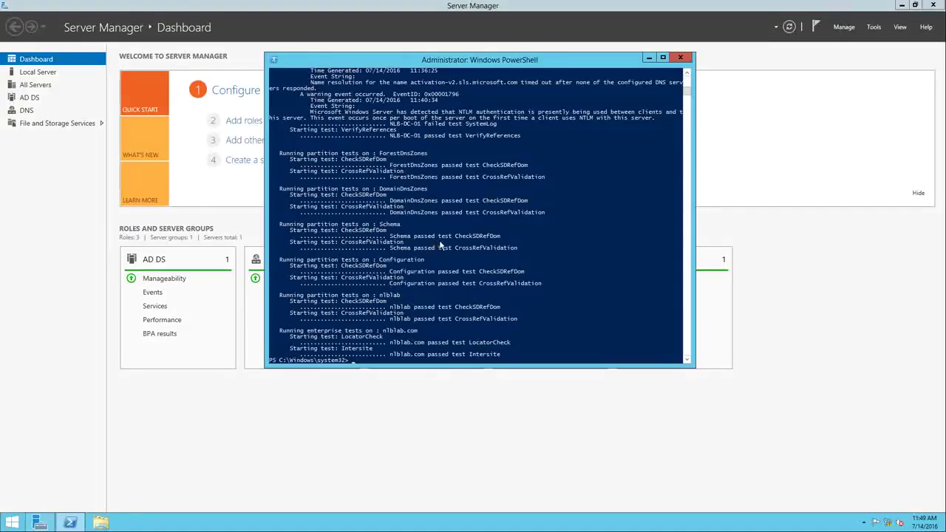
{"action": "scroll", "coordinate": [439, 246], "scroll_direction": "up", "scroll_amount": 15}
{"action": "scroll", "coordinate": [441, 243], "scroll_direction": "up", "scroll_amount": 1}
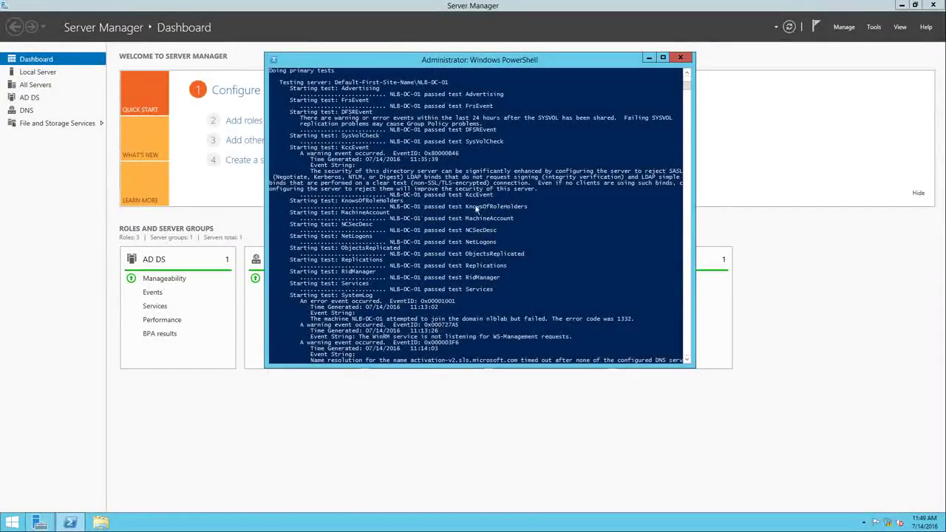
{"action": "scroll", "coordinate": [477, 211], "scroll_direction": "up", "scroll_amount": 1}
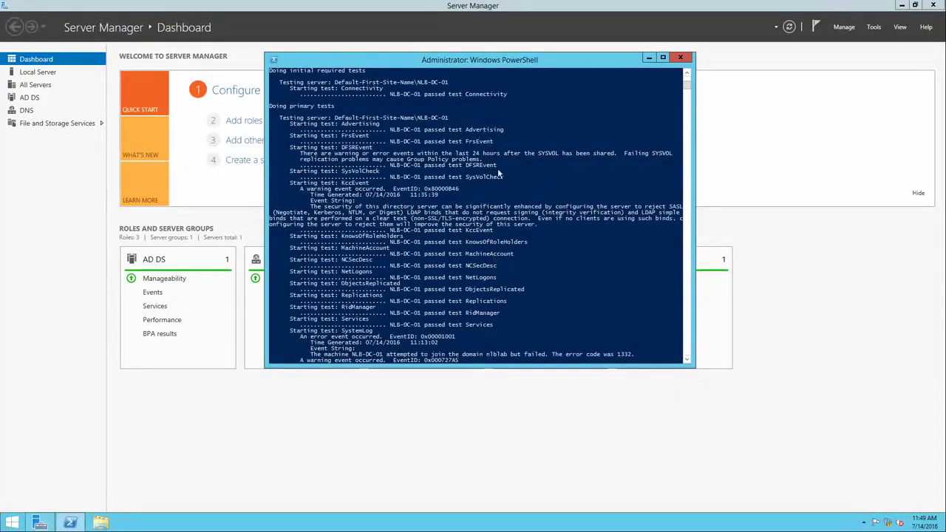
{"action": "scroll", "coordinate": [518, 192], "scroll_direction": "down", "scroll_amount": 16}
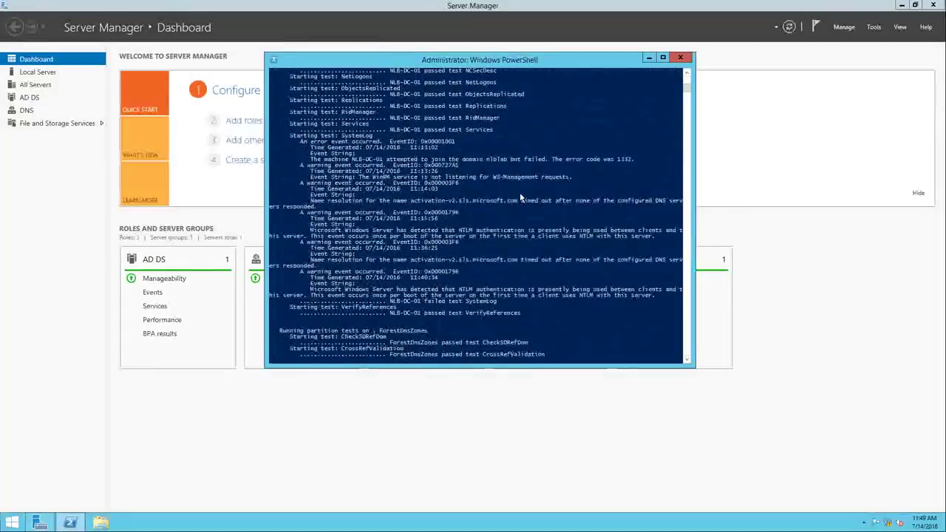
{"action": "scroll", "coordinate": [522, 198], "scroll_direction": "down", "scroll_amount": 5}
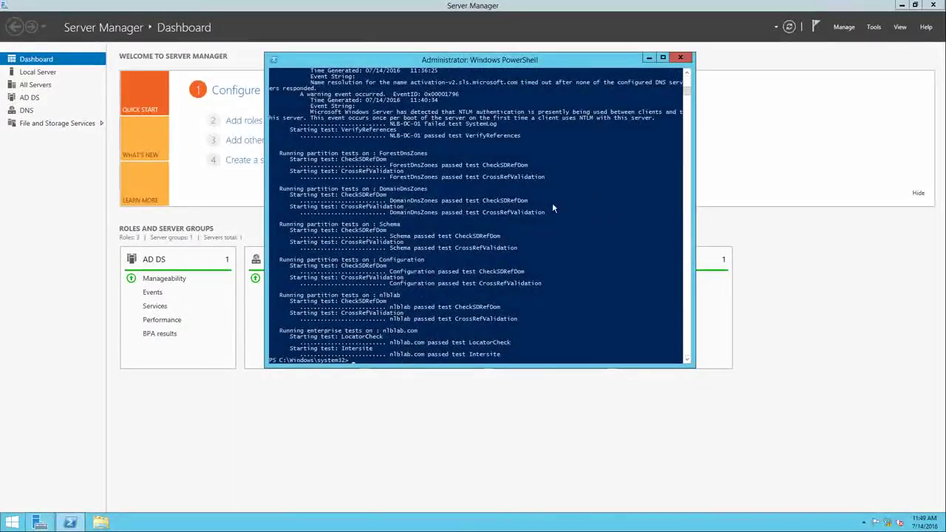
{"action": "scroll", "coordinate": [543, 227], "scroll_direction": "up", "scroll_amount": 13}
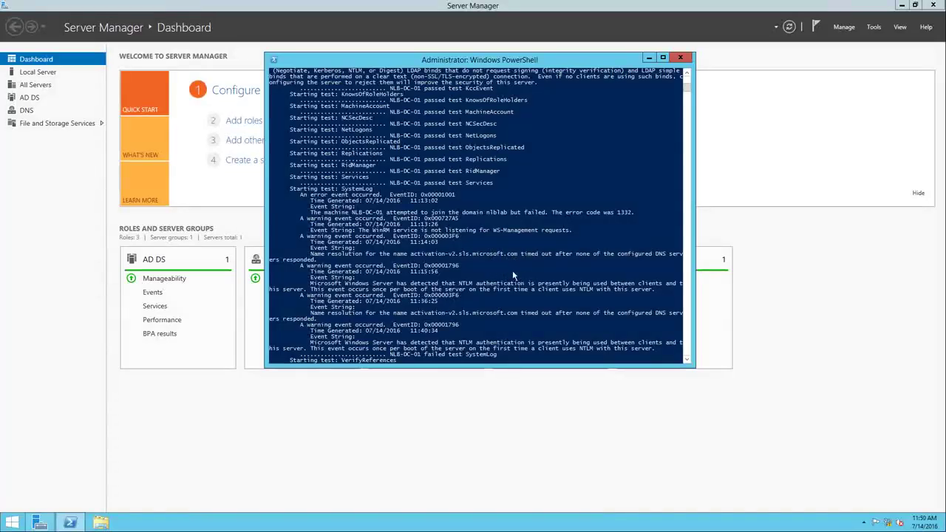
{"action": "scroll", "coordinate": [513, 270], "scroll_direction": "up", "scroll_amount": 2}
{"action": "scroll", "coordinate": [503, 237], "scroll_direction": "up", "scroll_amount": 2}
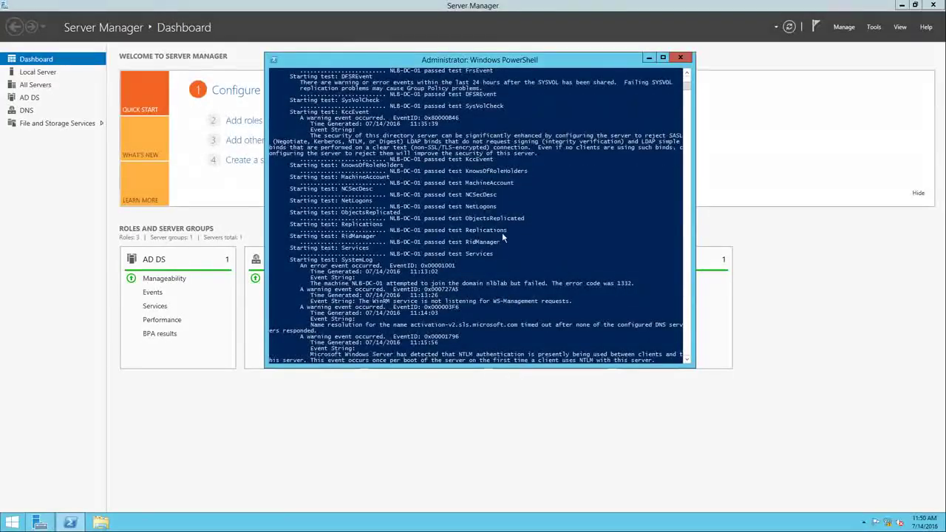
{"action": "scroll", "coordinate": [502, 238], "scroll_direction": "up", "scroll_amount": 4}
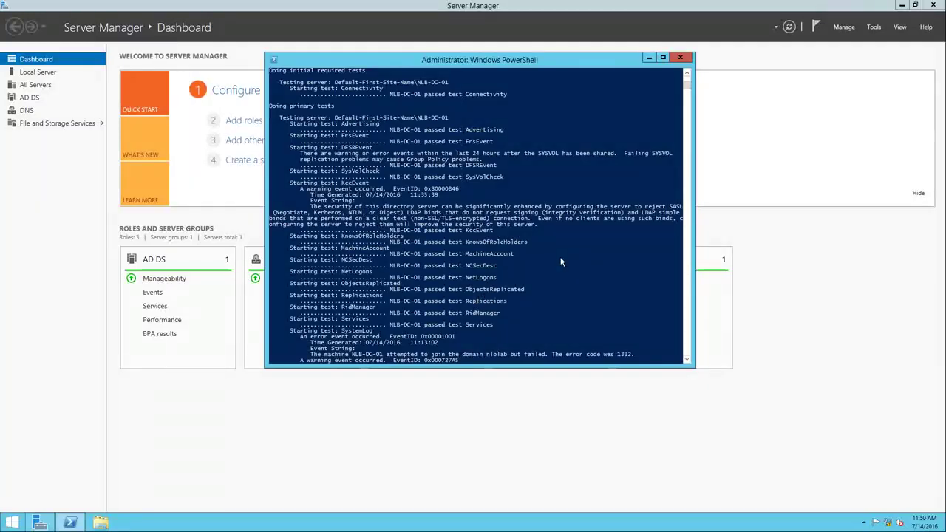
{"action": "scroll", "coordinate": [547, 274], "scroll_direction": "down", "scroll_amount": 11}
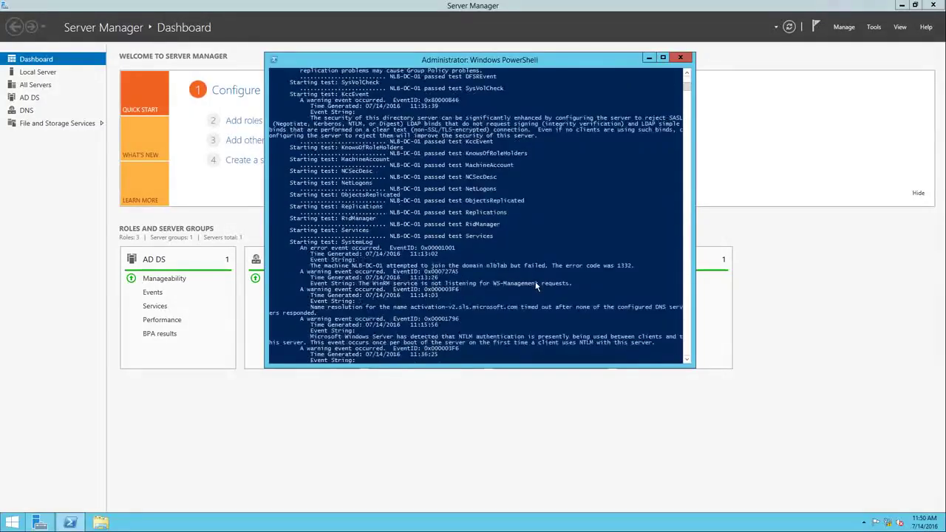
{"action": "scroll", "coordinate": [537, 287], "scroll_direction": "down", "scroll_amount": 14}
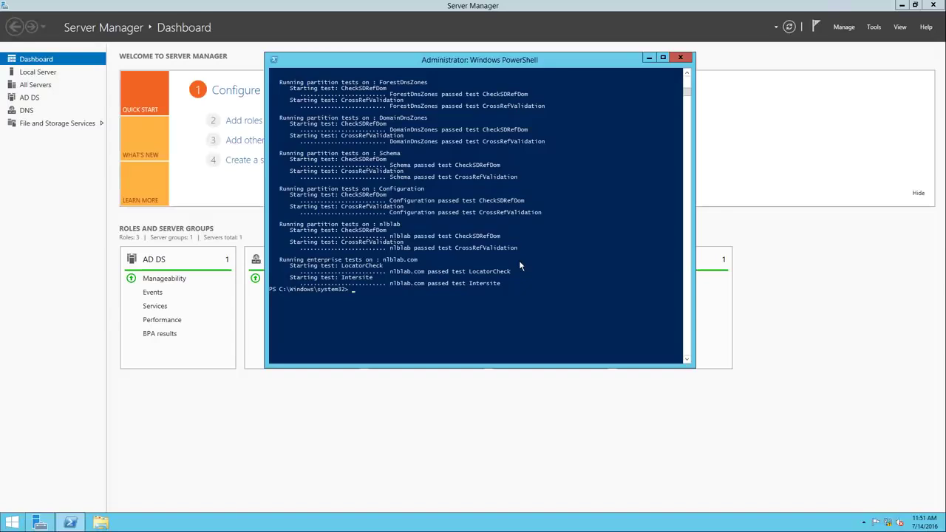
{"action": "left_click", "coordinate": [684, 61]}
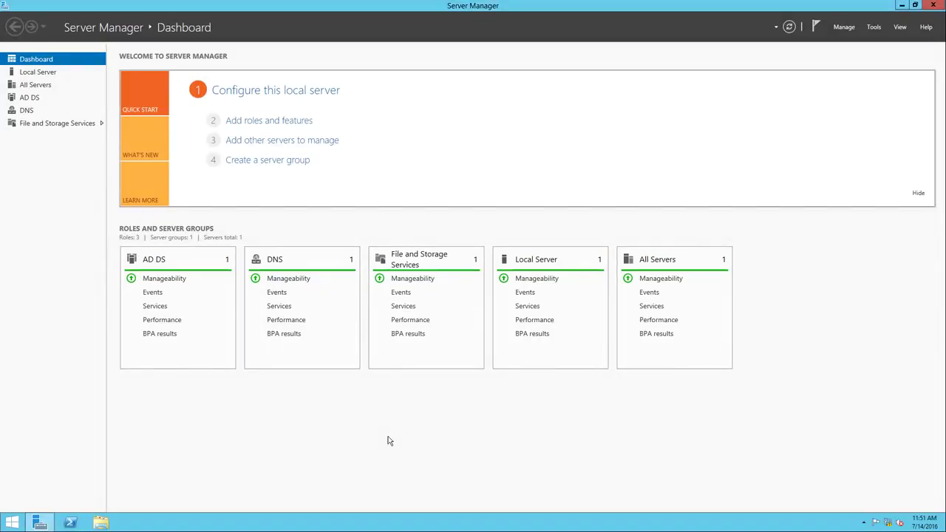
Start an elevated PowerShell console and centre it on screen
{"action": "right_click", "coordinate": [70, 522]}
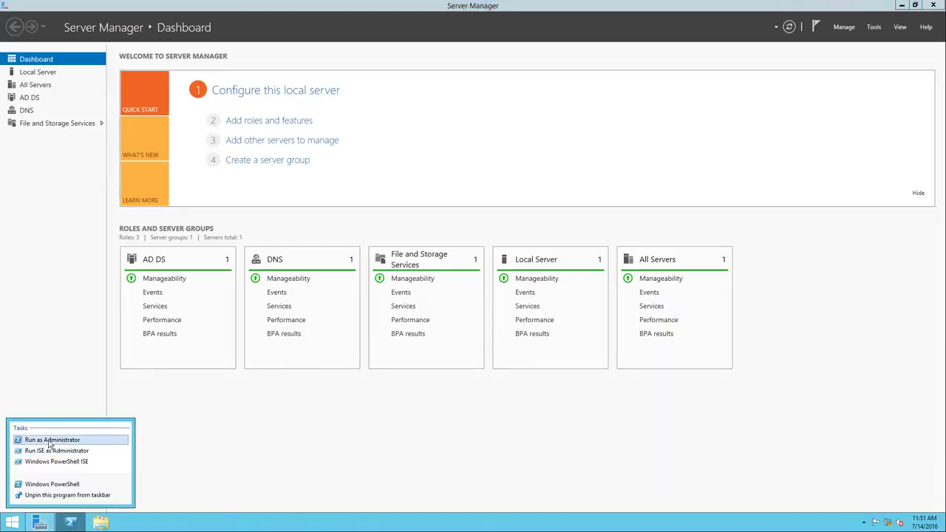
{"action": "left_click", "coordinate": [49, 440]}
{"action": "left_click", "coordinate": [514, 278]}
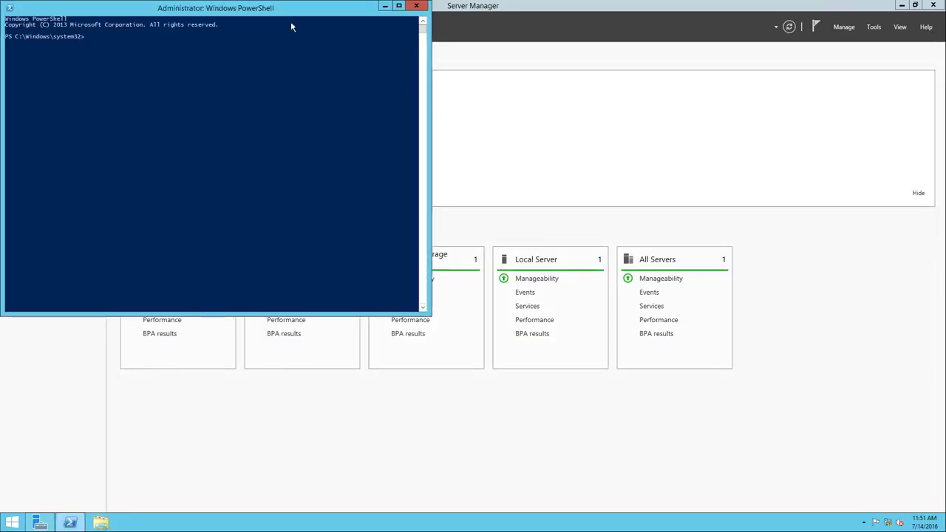
{"action": "left_click_drag", "start_coordinate": [271, 15], "coordinate": [665, 127]}
{"action": "left_click", "coordinate": [629, 186]}
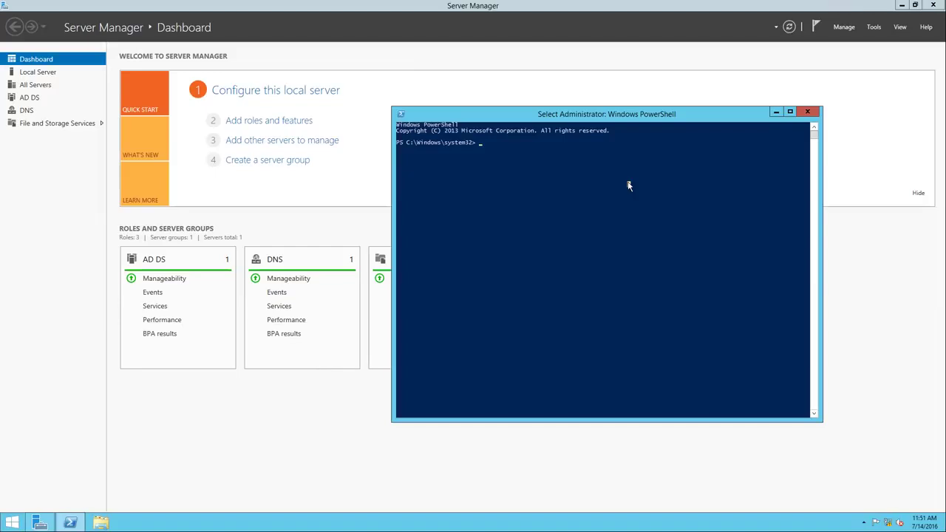
Query the FSMO role holders with netdom query fsmo, correcting the mistyped command
{"action": "type", "text": "n"}
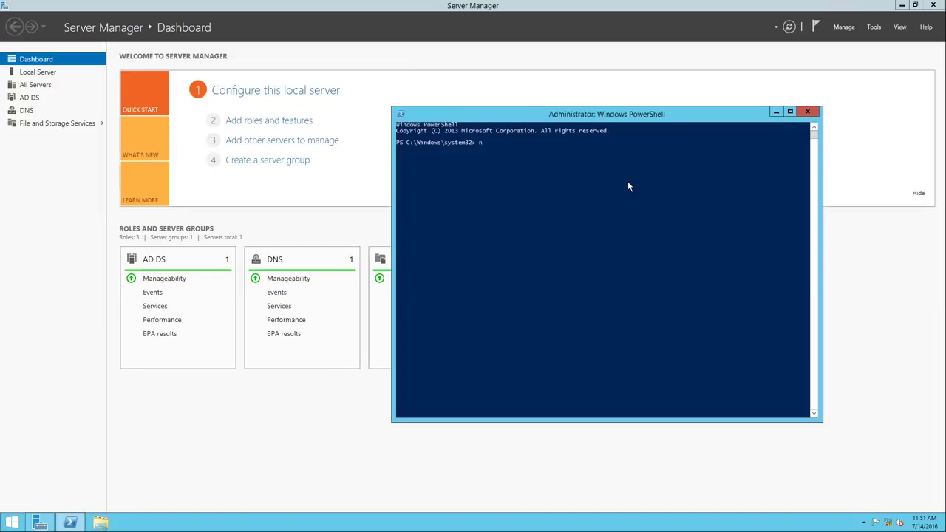
{"action": "type", "text": "et dom query fsmo"}
{"action": "key", "text": "Return"}
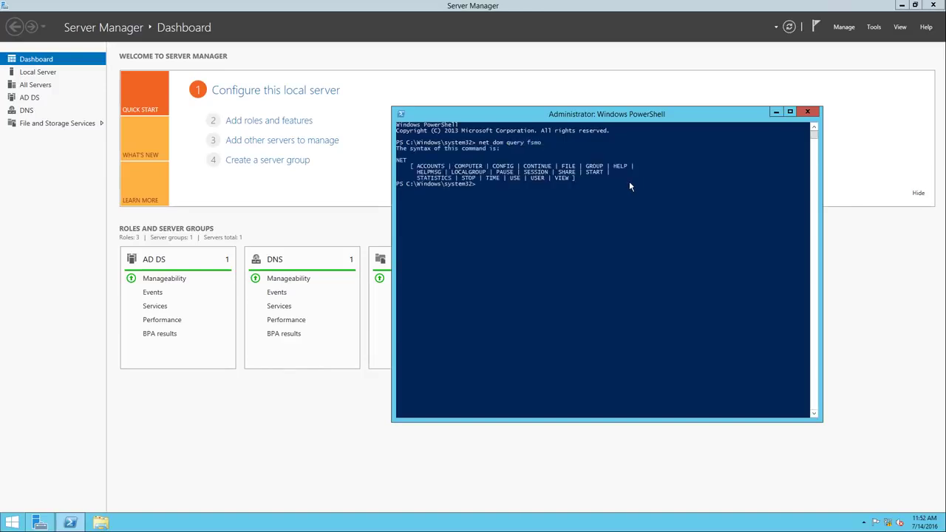
{"action": "key", "text": "Up"}
{"action": "key", "text": "Left"}
{"action": "key", "text": "Left"}
{"action": "key", "text": "Left"}
{"action": "key", "text": "Left"}
{"action": "key", "text": "Left"}
{"action": "key", "text": "Left"}
{"action": "key", "text": "BackSpace"}
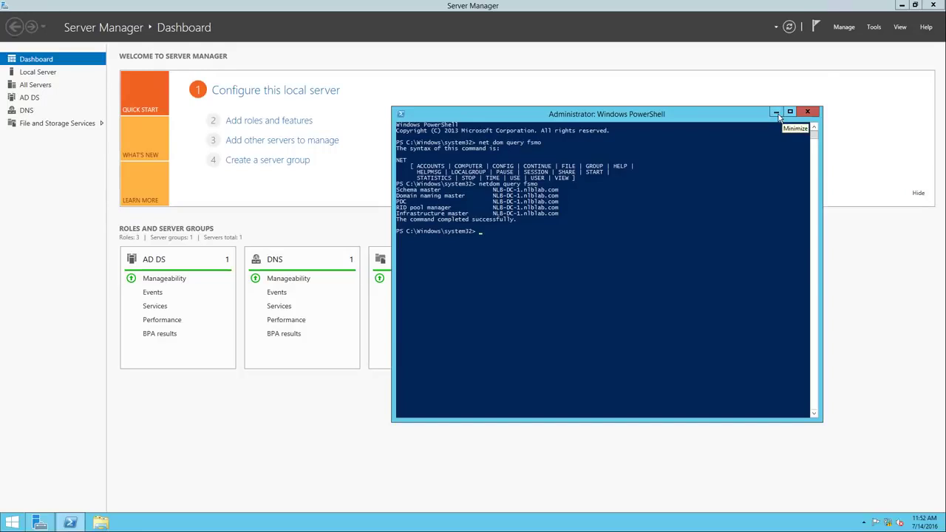
{"action": "left_click", "coordinate": [874, 27]}
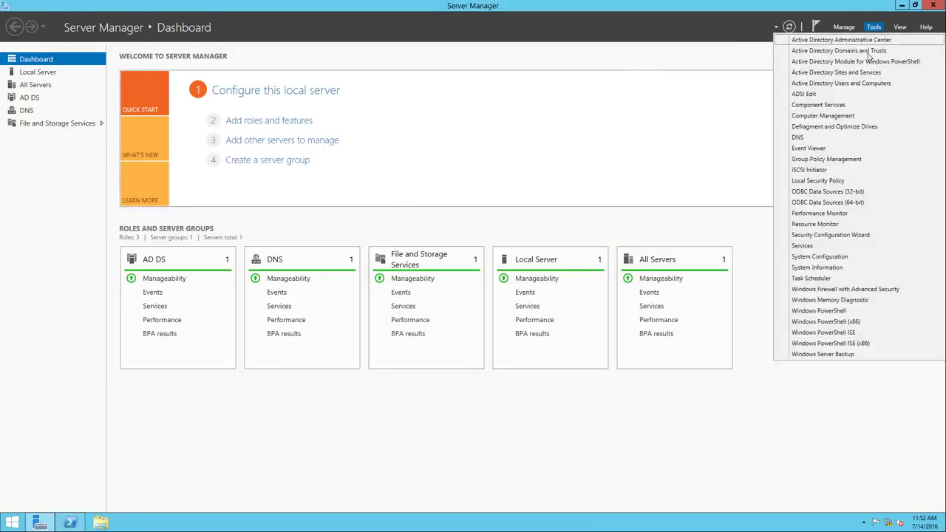
Open the nlblab.com Operations Masters in Active Directory Users and Computers and transfer the RID master to NLB-DC-01
{"action": "left_click", "coordinate": [844, 83]}
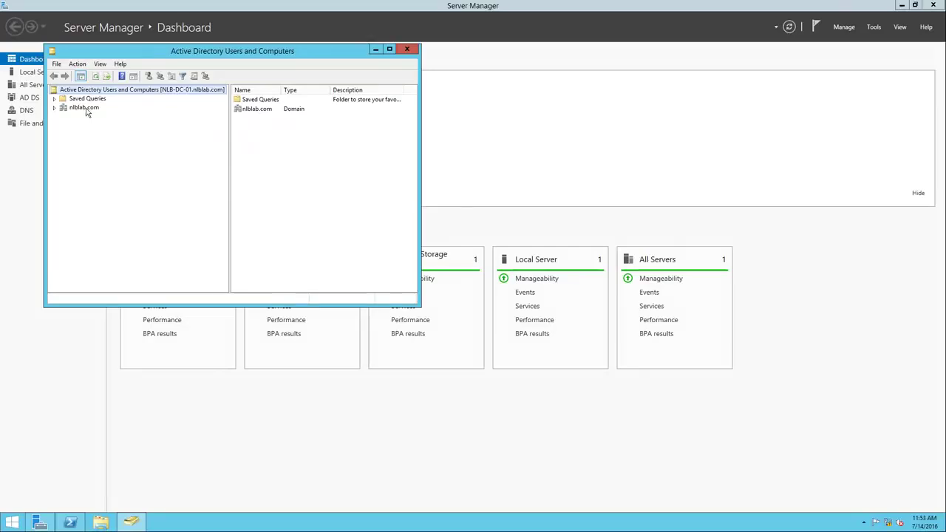
{"action": "right_click", "coordinate": [87, 111]}
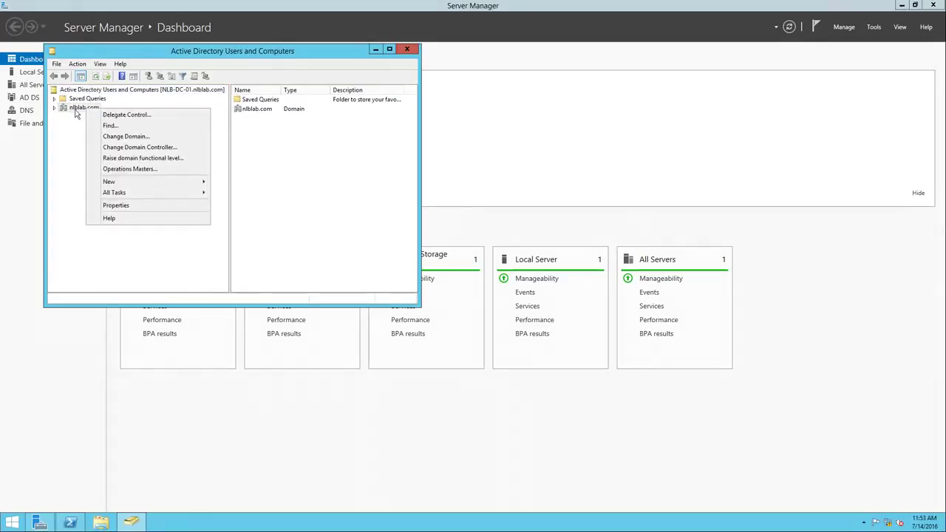
{"action": "left_click", "coordinate": [122, 169]}
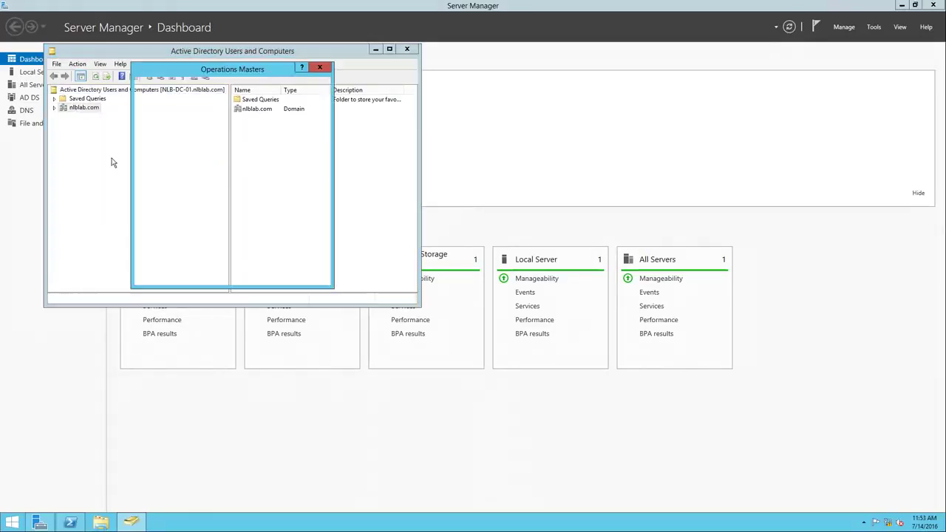
{"action": "left_click_drag", "start_coordinate": [226, 74], "coordinate": [555, 120]}
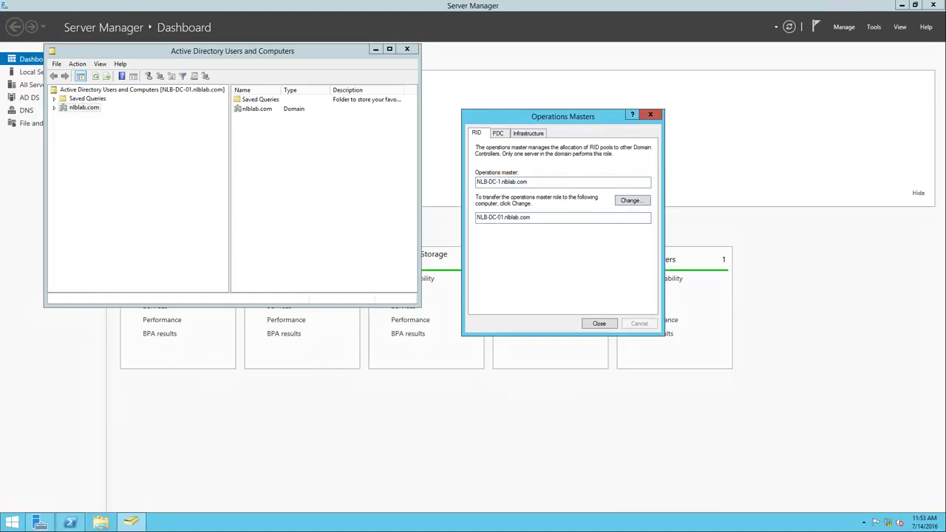
{"action": "left_click", "coordinate": [641, 207]}
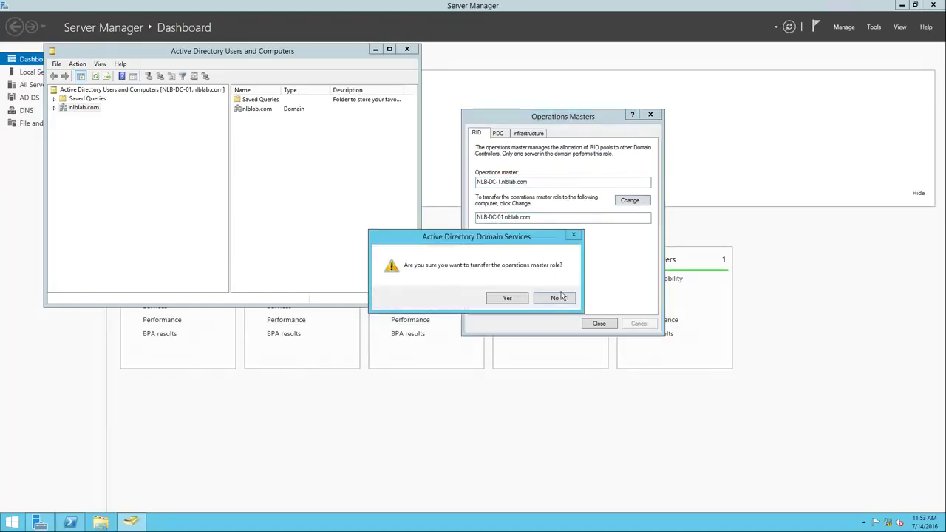
{"action": "left_click", "coordinate": [500, 300]}
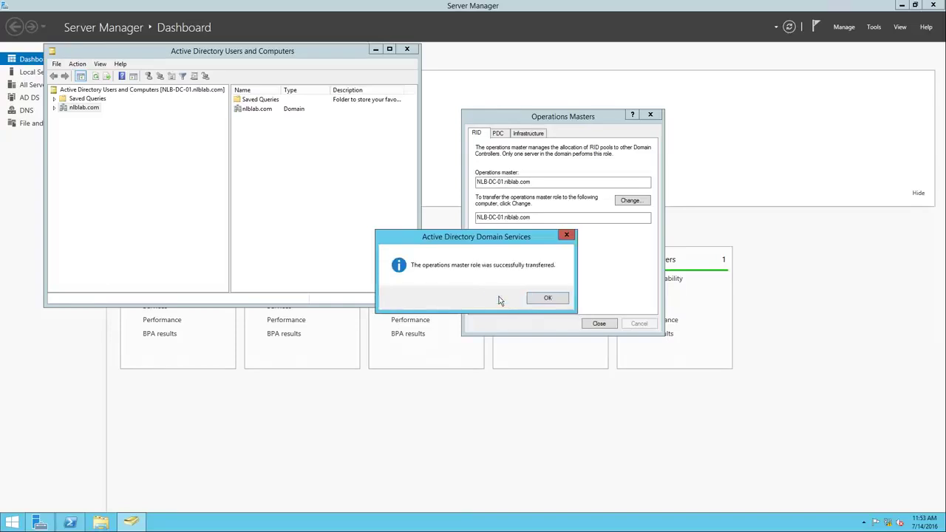
{"action": "left_click", "coordinate": [559, 300]}
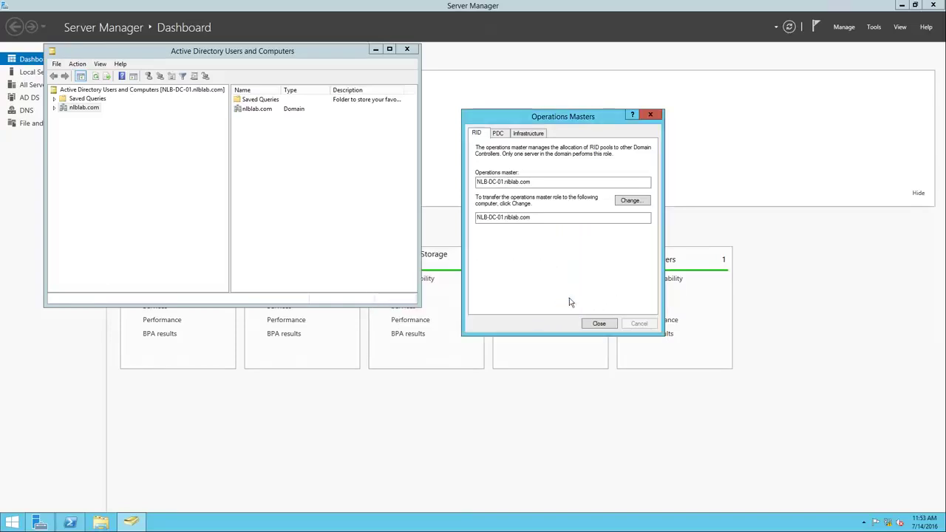
Transfer the PDC and Infrastructure master roles to NLB-DC-01.nlblab.com
{"action": "left_click", "coordinate": [499, 134]}
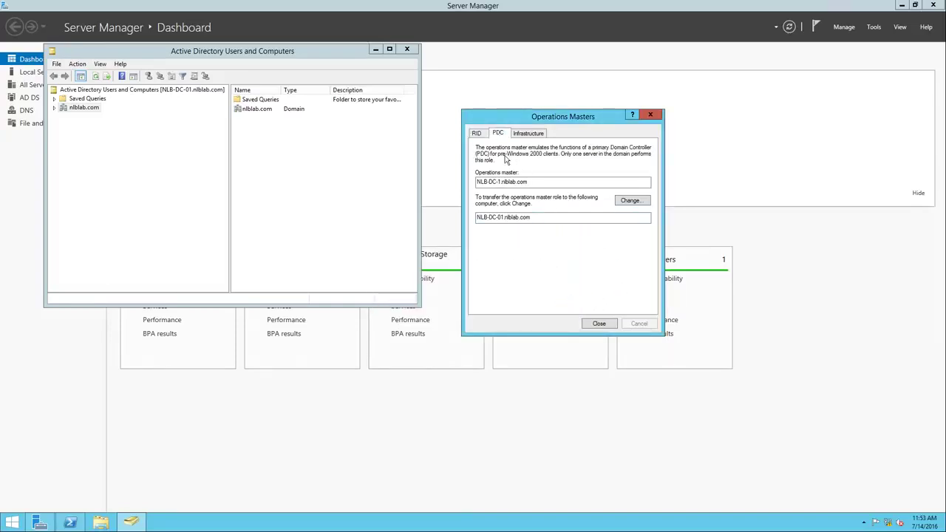
{"action": "left_click", "coordinate": [621, 202]}
{"action": "left_click", "coordinate": [504, 300]}
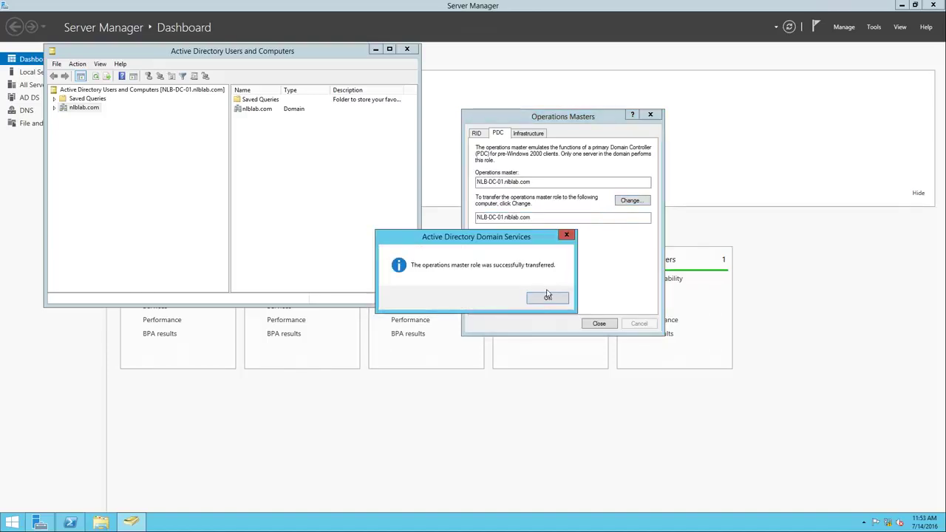
{"action": "left_click", "coordinate": [547, 298]}
{"action": "left_click", "coordinate": [529, 133]}
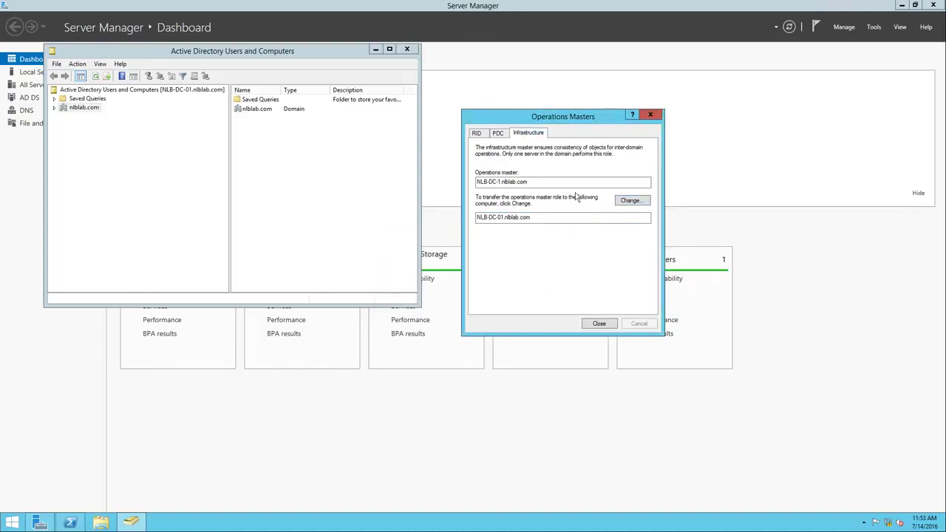
{"action": "left_click", "coordinate": [628, 204]}
{"action": "left_click", "coordinate": [515, 299]}
{"action": "left_click", "coordinate": [545, 299]}
Close the Operations Masters dialog and Active Directory Users and Computers
{"action": "left_click_drag", "start_coordinate": [539, 121], "coordinate": [571, 125]}
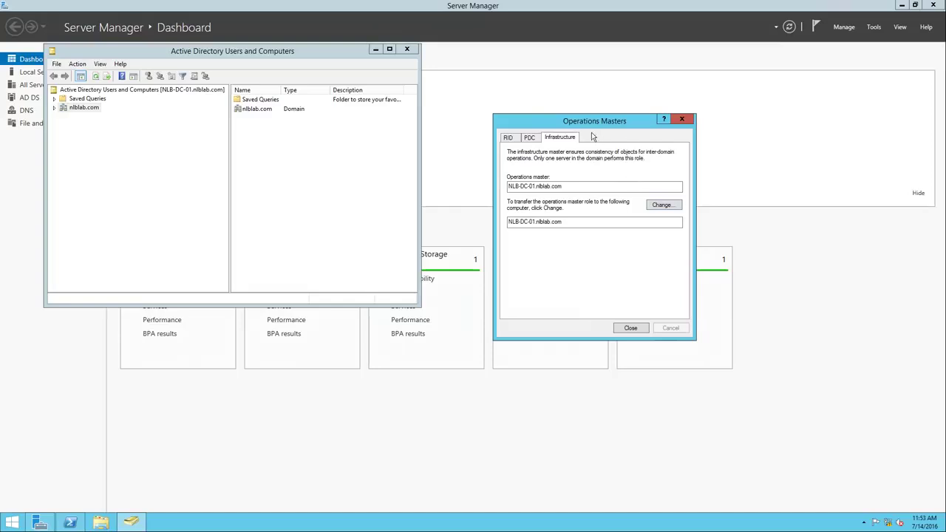
{"action": "left_click", "coordinate": [630, 328]}
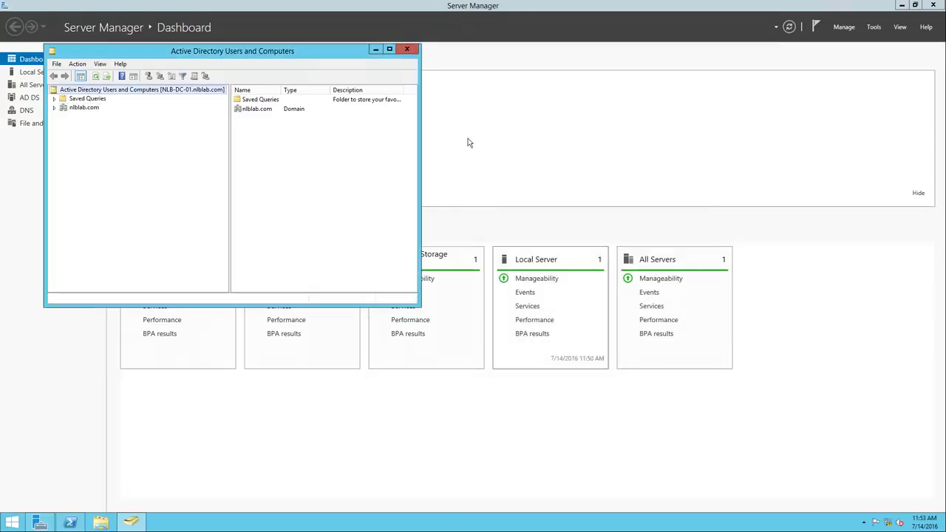
{"action": "left_click", "coordinate": [411, 53]}
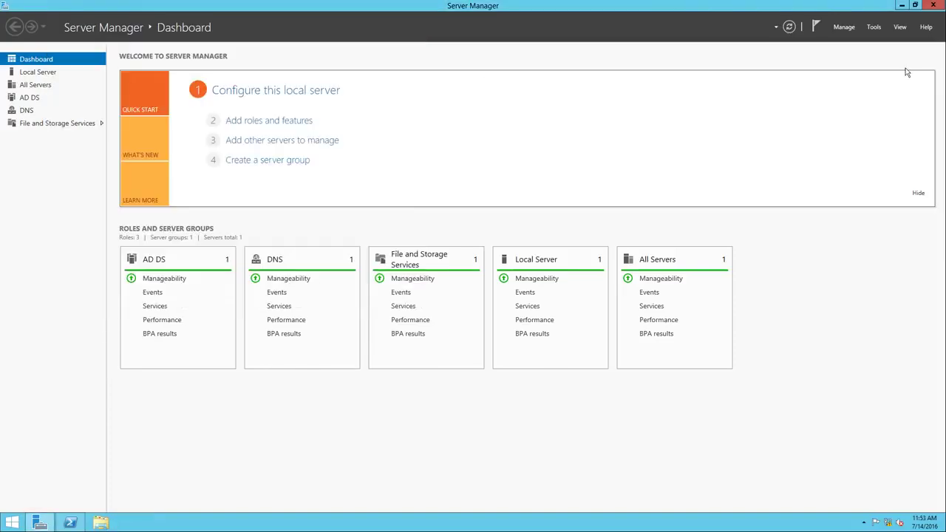
{"action": "left_click", "coordinate": [874, 27]}
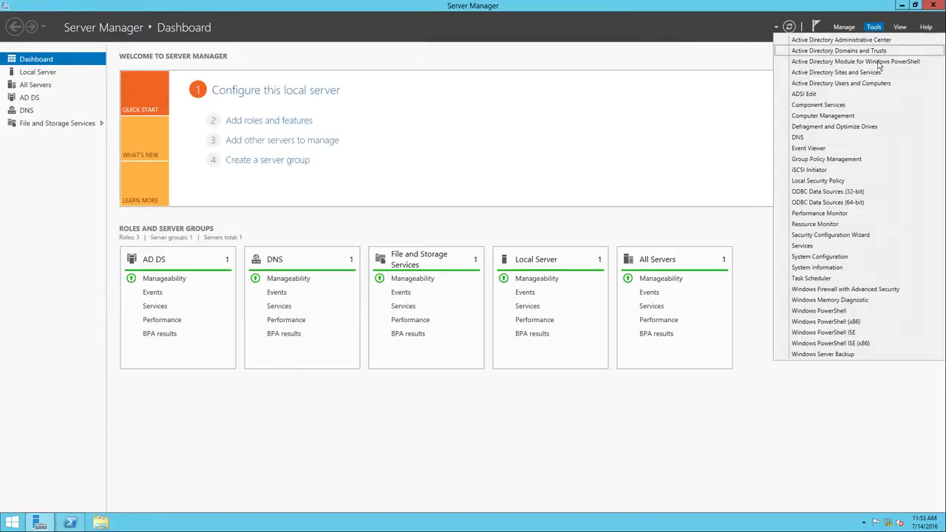
From the forest root in Active Directory Domains and Trusts, move the domain naming master to NLB-DC-01.nlblab.com, then close it
{"action": "left_click", "coordinate": [861, 51]}
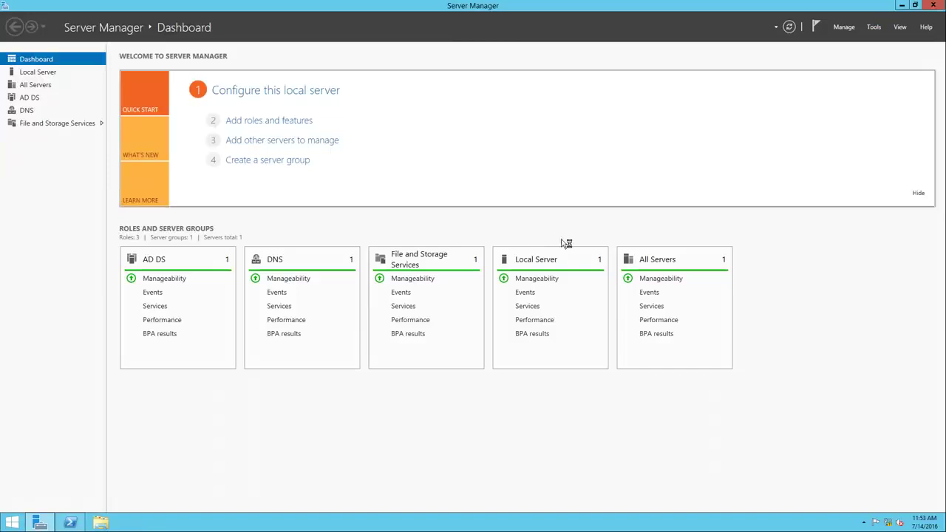
{"action": "right_click", "coordinate": [51, 68]}
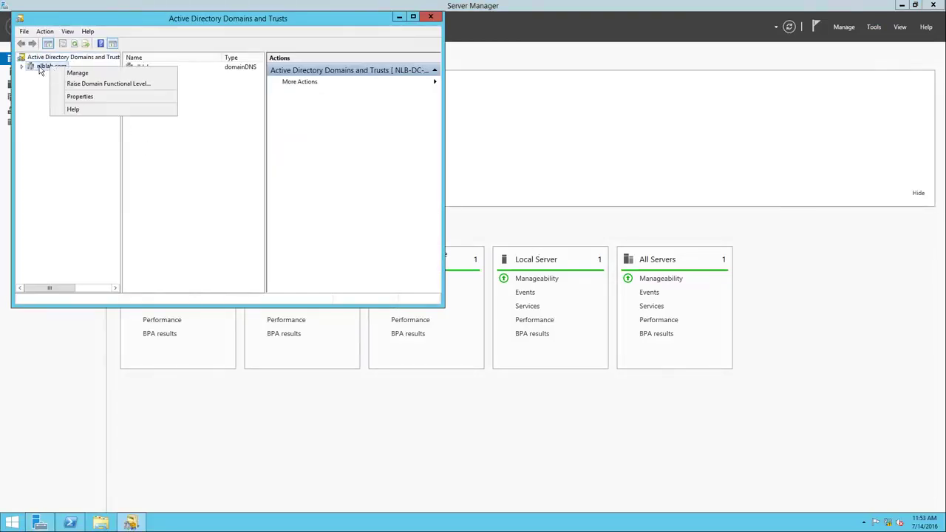
{"action": "right_click", "coordinate": [43, 58]}
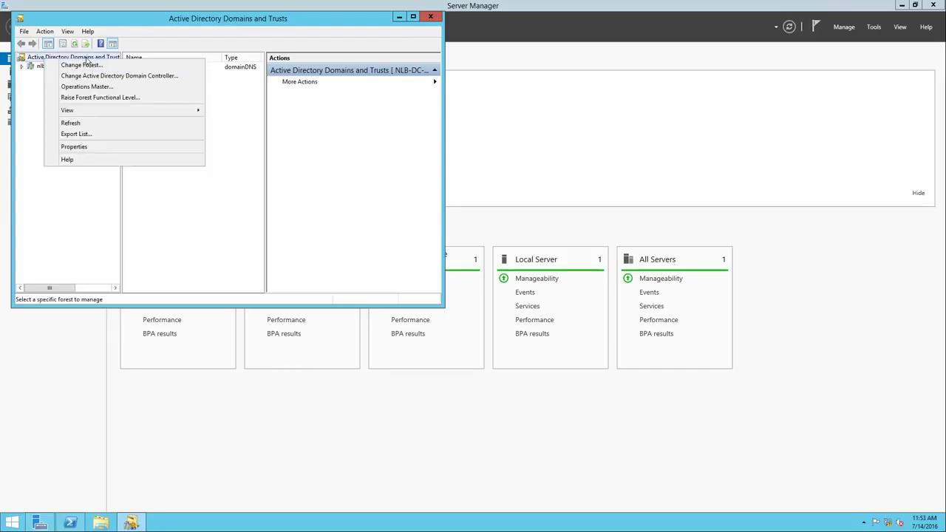
{"action": "left_click", "coordinate": [96, 86]}
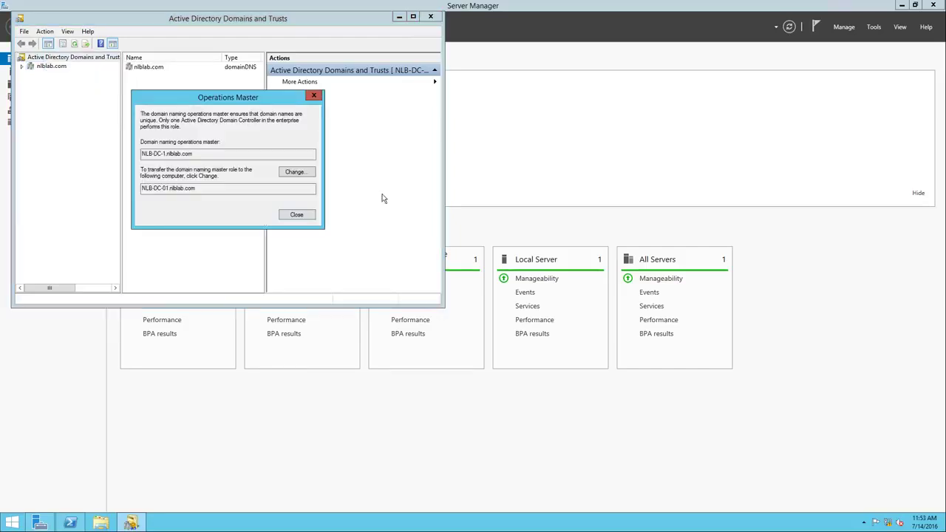
{"action": "left_click_drag", "start_coordinate": [220, 100], "coordinate": [499, 152]}
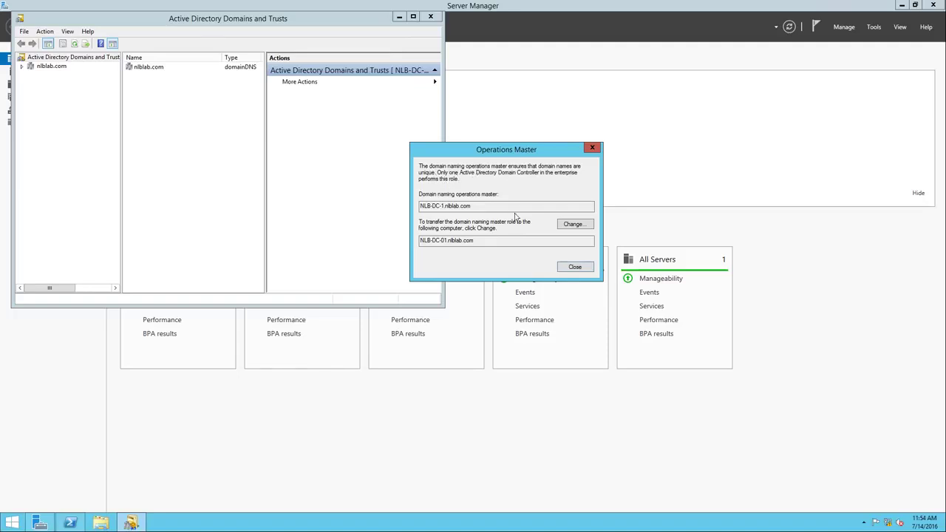
{"action": "left_click", "coordinate": [573, 225]}
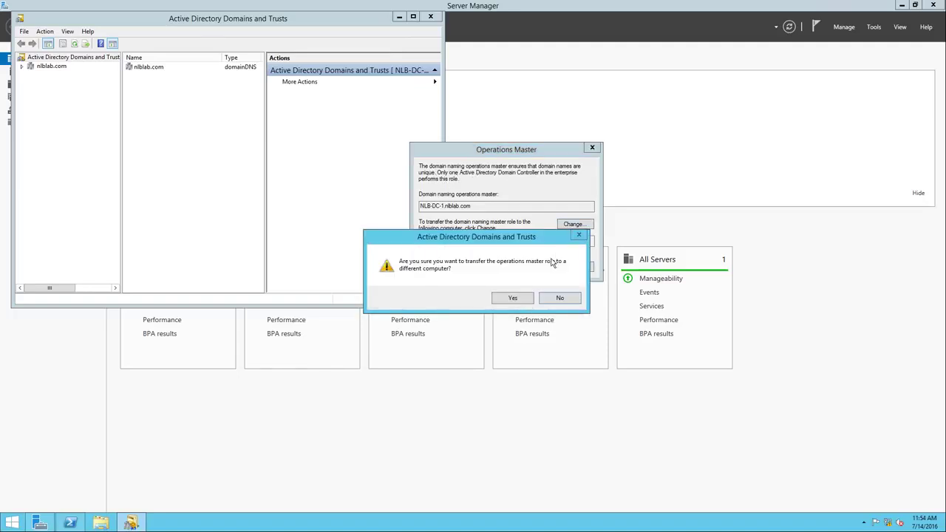
{"action": "left_click", "coordinate": [513, 299]}
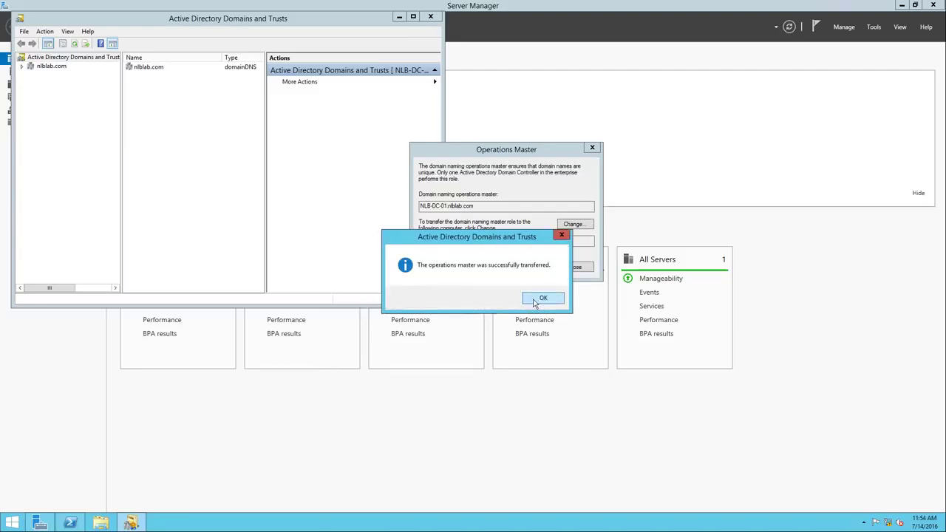
{"action": "left_click", "coordinate": [534, 299]}
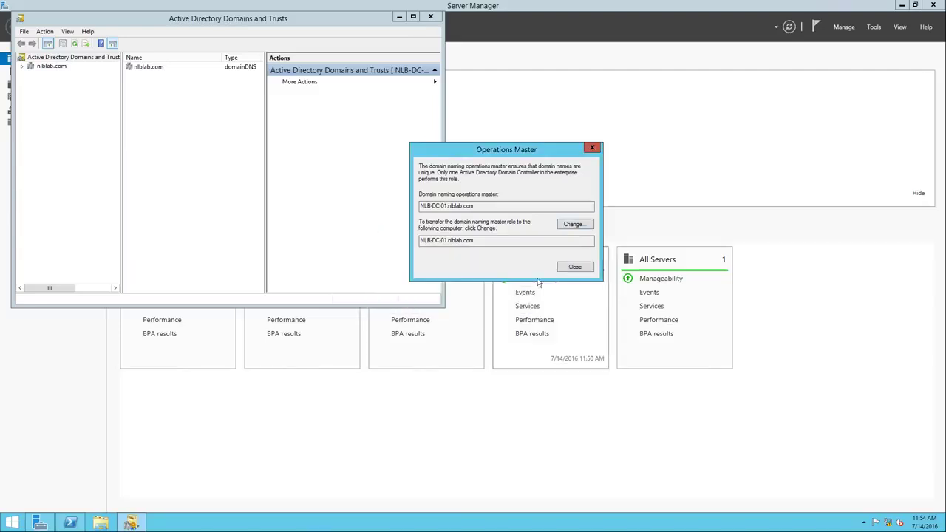
{"action": "left_click", "coordinate": [576, 267]}
{"action": "left_click", "coordinate": [430, 16]}
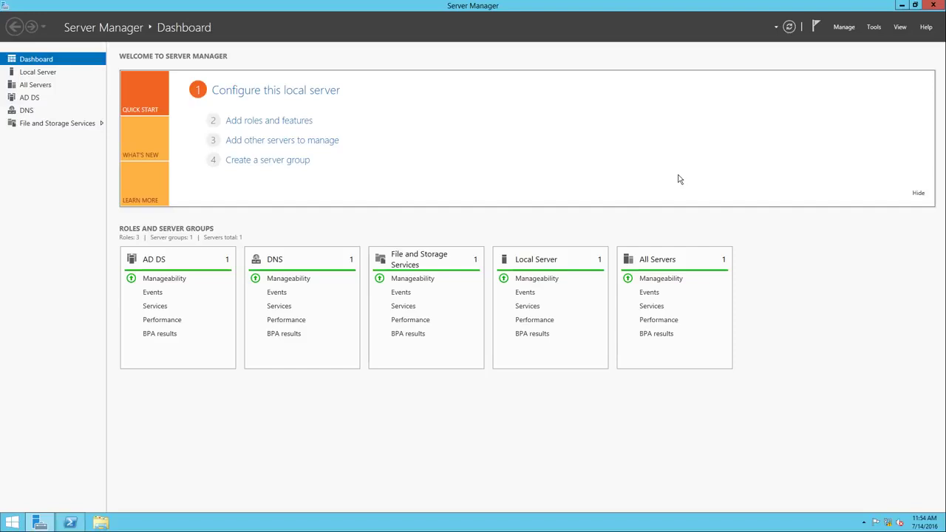
In PowerShell, register schmmgmt.dll with regsvr32, dismiss the success message, and launch mmc
{"action": "left_click", "coordinate": [71, 523]}
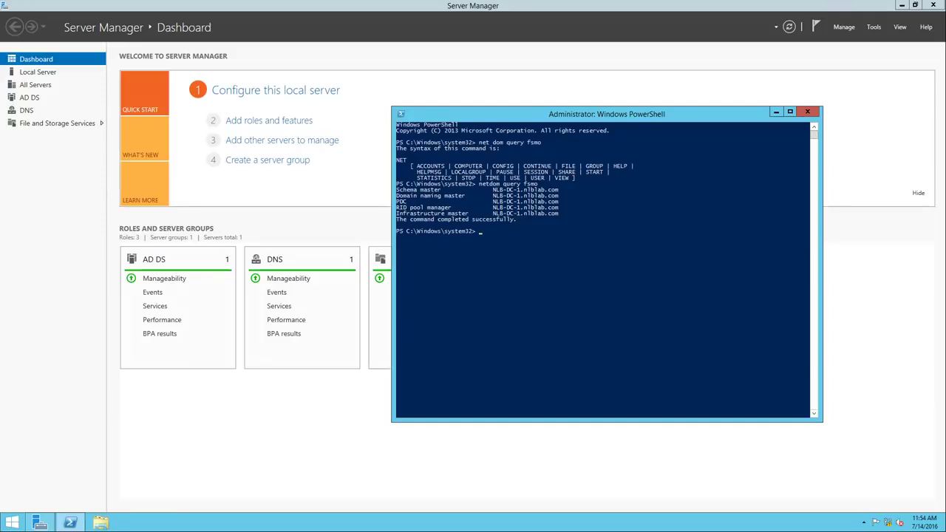
{"action": "left_click", "coordinate": [874, 27]}
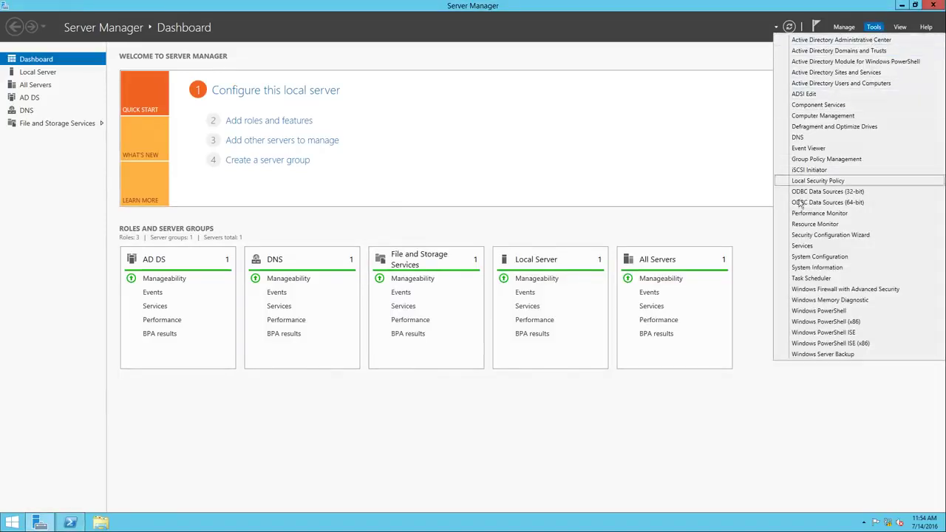
{"action": "left_click", "coordinate": [880, 26]}
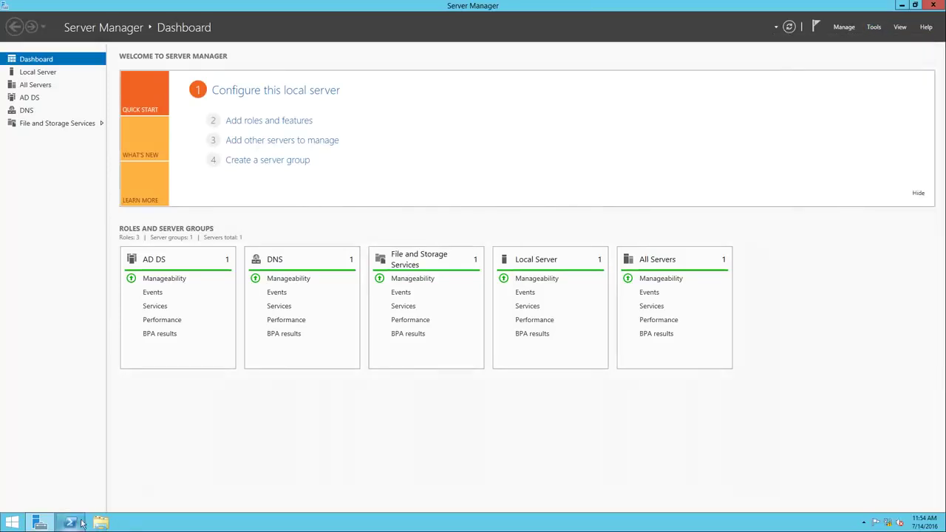
{"action": "left_click", "coordinate": [77, 523]}
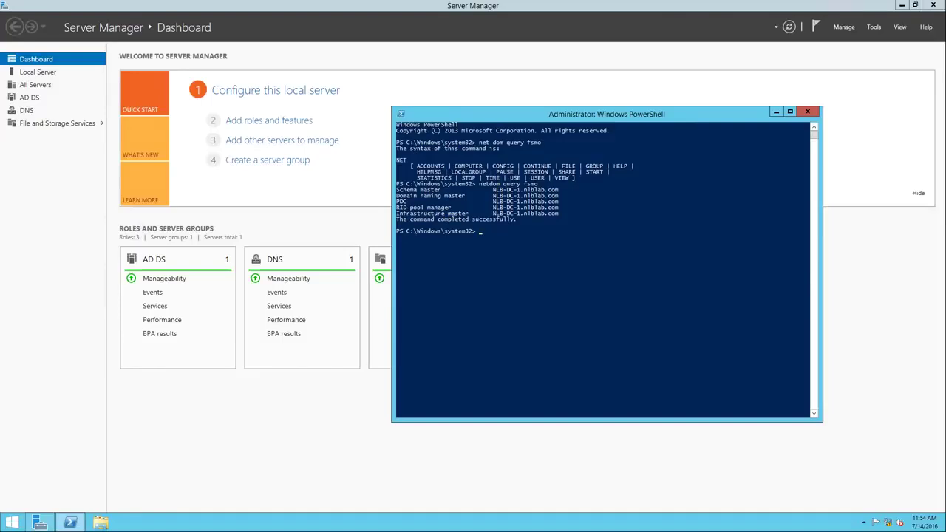
{"action": "left_click", "coordinate": [522, 261]}
{"action": "key", "text": "Escape"}
{"action": "type", "text": "regsvr32 schmmgmt.dll"}
{"action": "key", "text": "Return"}
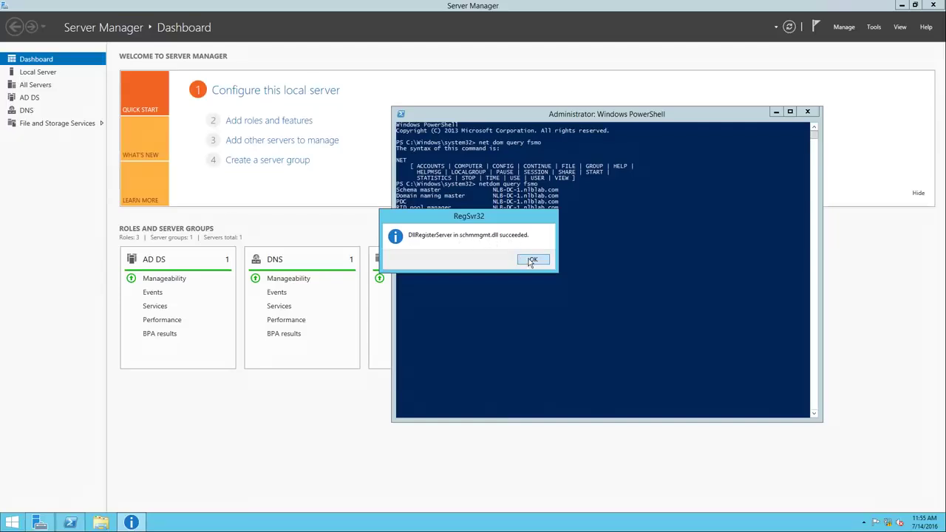
{"action": "left_click", "coordinate": [531, 261]}
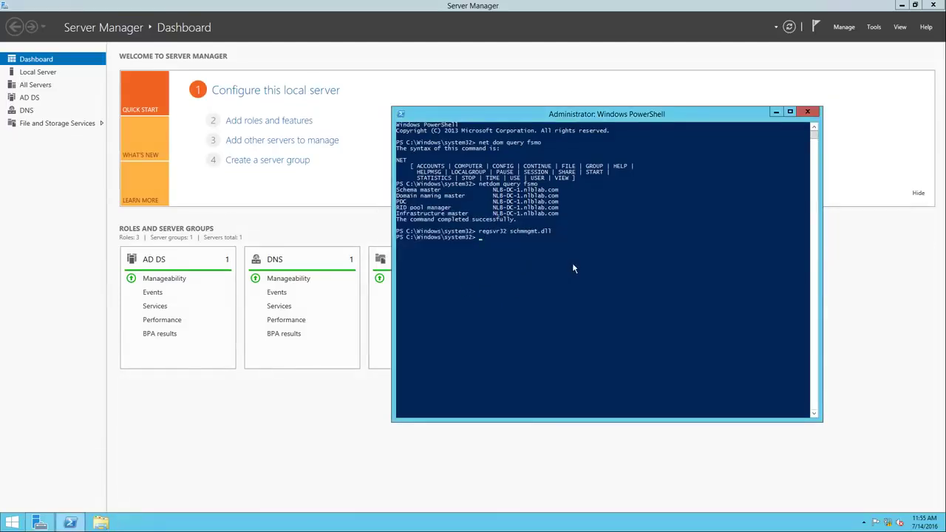
{"action": "type", "text": "mmc"}
{"action": "key", "text": "Return"}
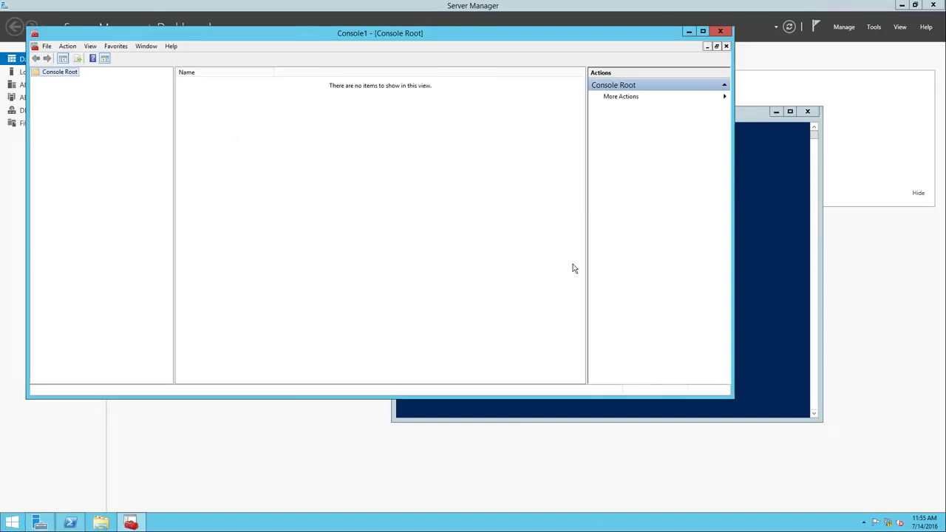
Add the Active Directory Schema snap-in to Console1
{"action": "left_click", "coordinate": [66, 47]}
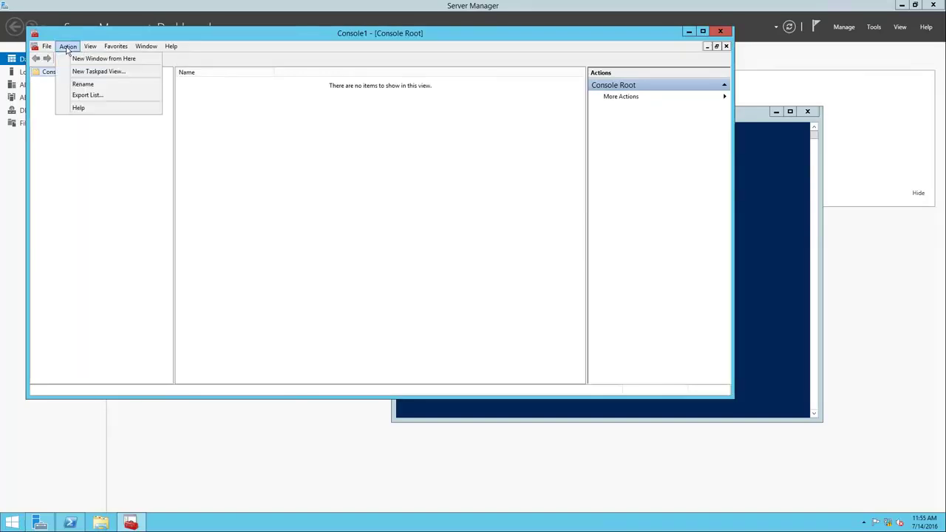
{"action": "mouse_move", "coordinate": [49, 51]}
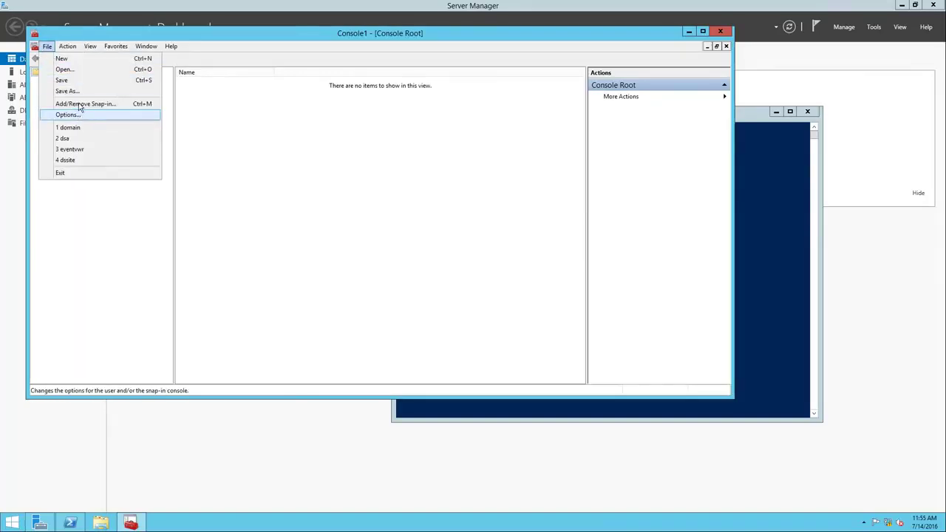
{"action": "left_click", "coordinate": [81, 103]}
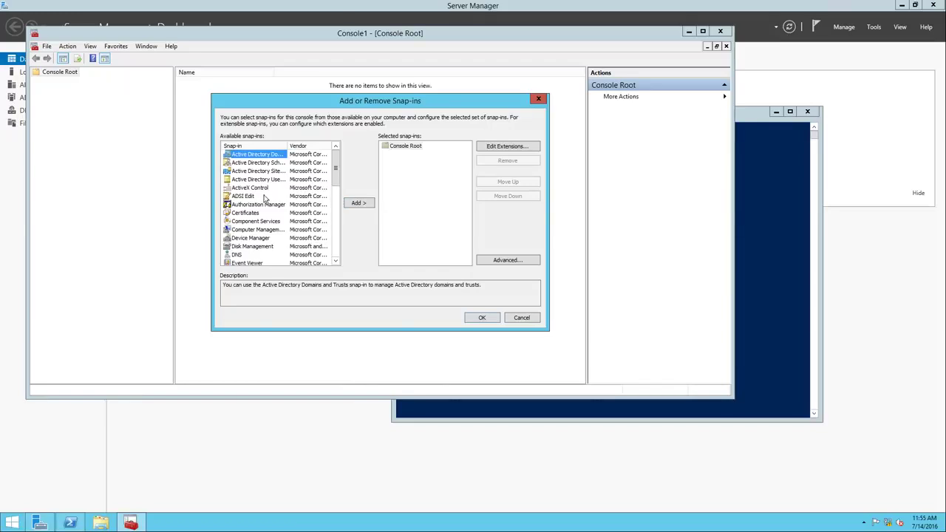
{"action": "left_click_drag", "start_coordinate": [288, 145], "coordinate": [318, 146]}
{"action": "left_click", "coordinate": [278, 163]}
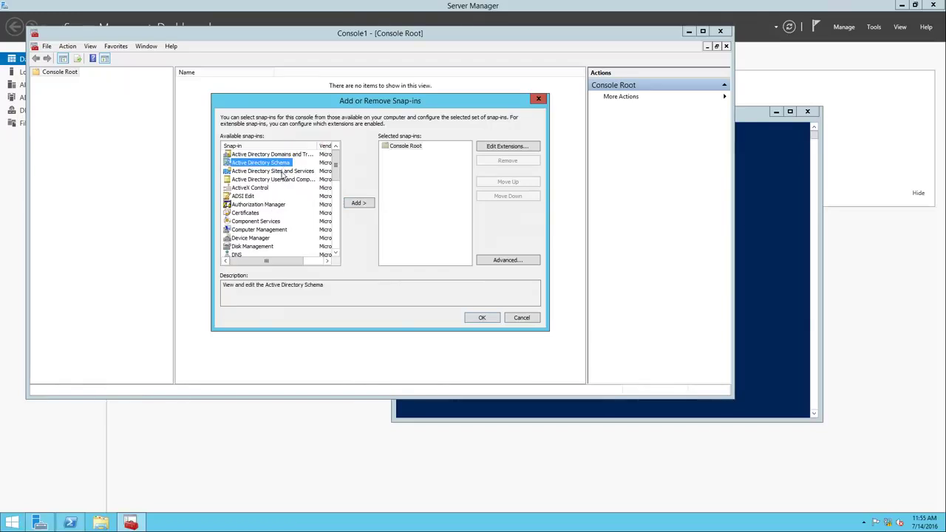
{"action": "left_click", "coordinate": [357, 205]}
{"action": "left_click", "coordinate": [481, 318]}
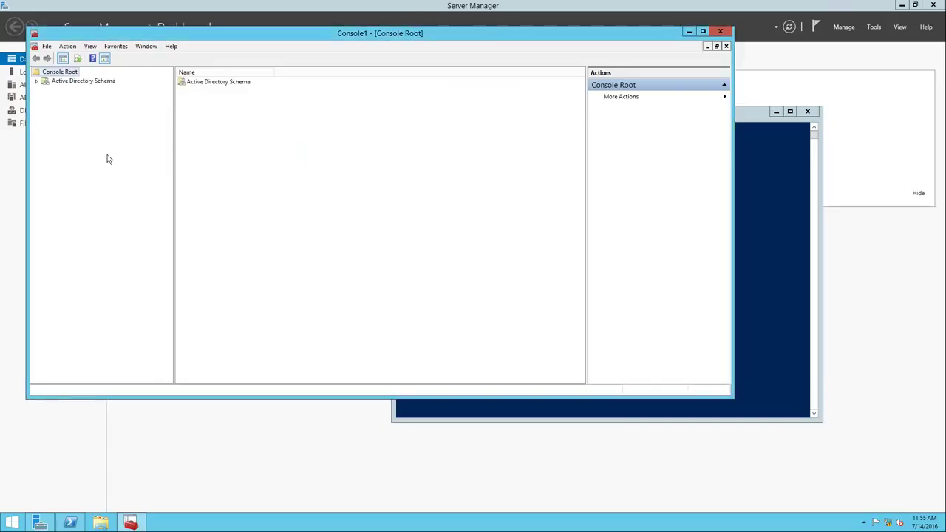
Try changing the schema master from NLB-DC-1.nlblab.com, dismiss the warning, and close the dialog
{"action": "left_click", "coordinate": [79, 83]}
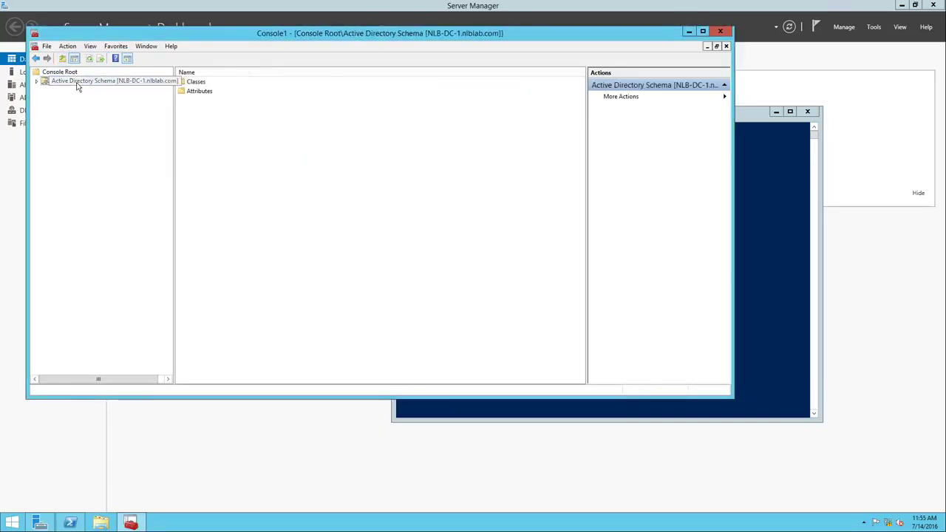
{"action": "right_click", "coordinate": [77, 82]}
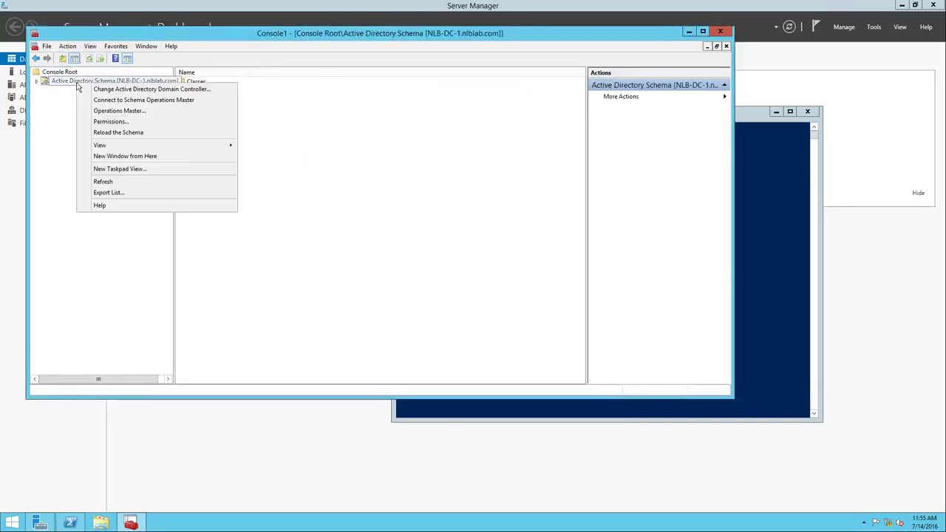
{"action": "left_click", "coordinate": [127, 111]}
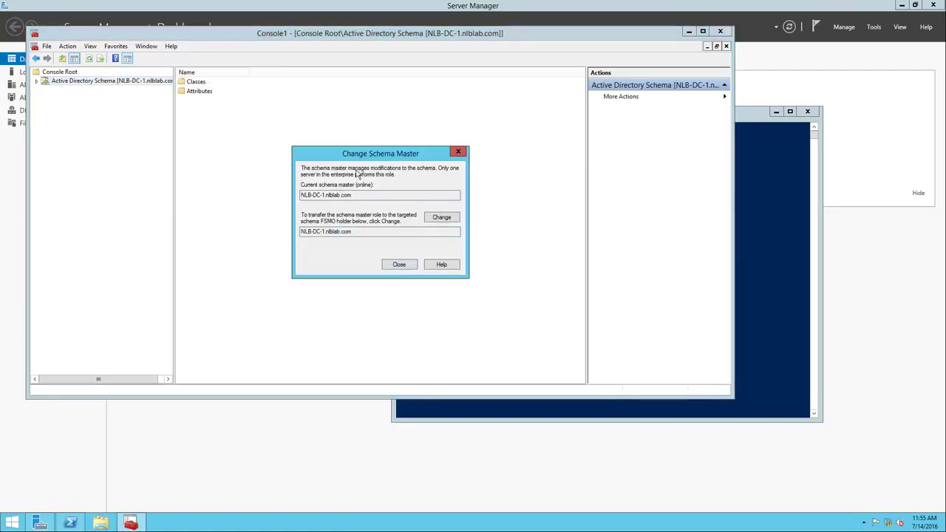
{"action": "left_click", "coordinate": [448, 221]}
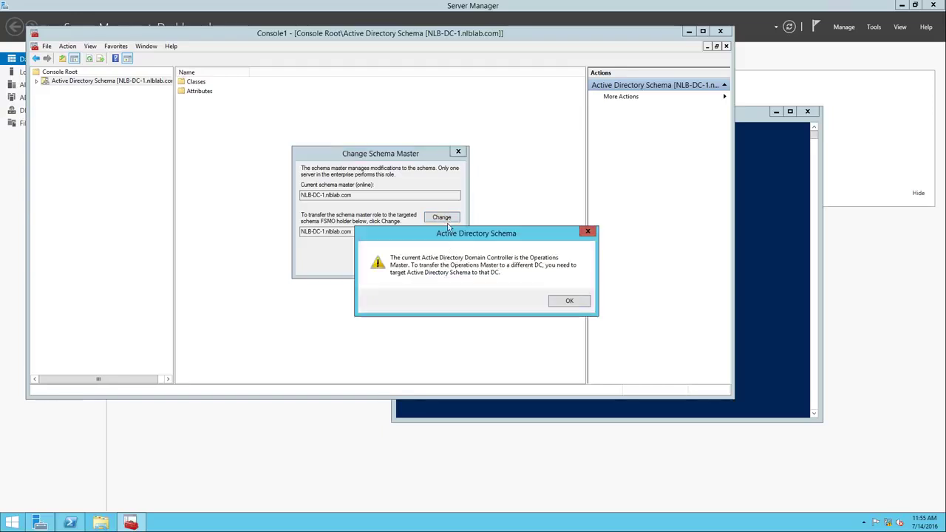
{"action": "left_click", "coordinate": [570, 302]}
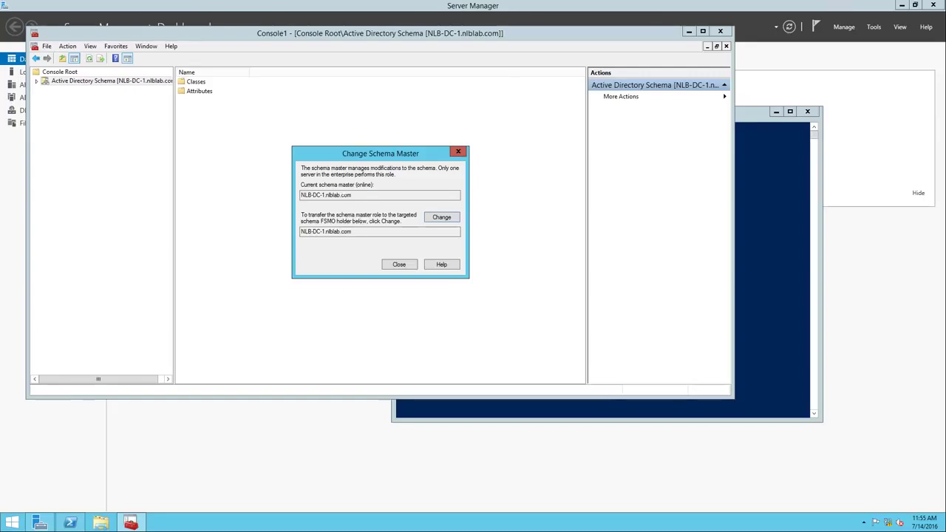
{"action": "left_click", "coordinate": [411, 265]}
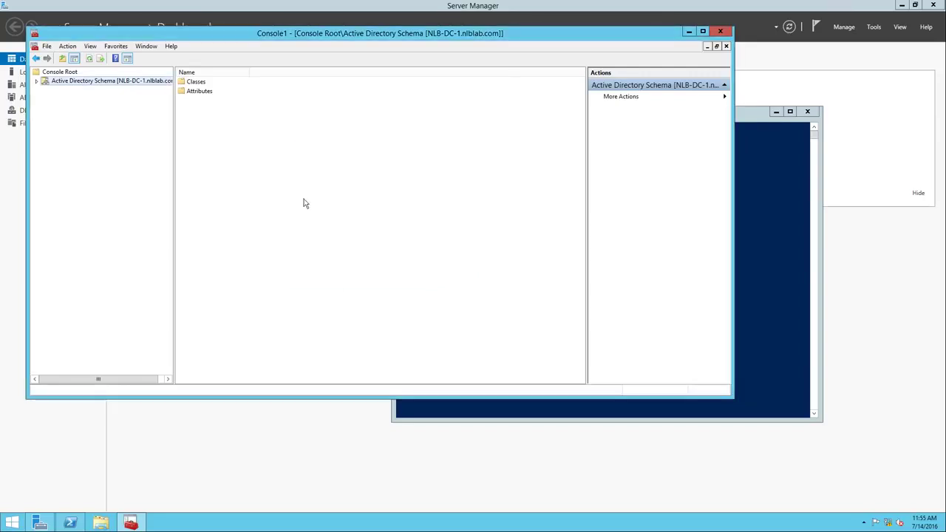
Point the Active Directory Schema snap-in at domain controller NLB-DC-01.nlblab.com
{"action": "right_click", "coordinate": [145, 85]}
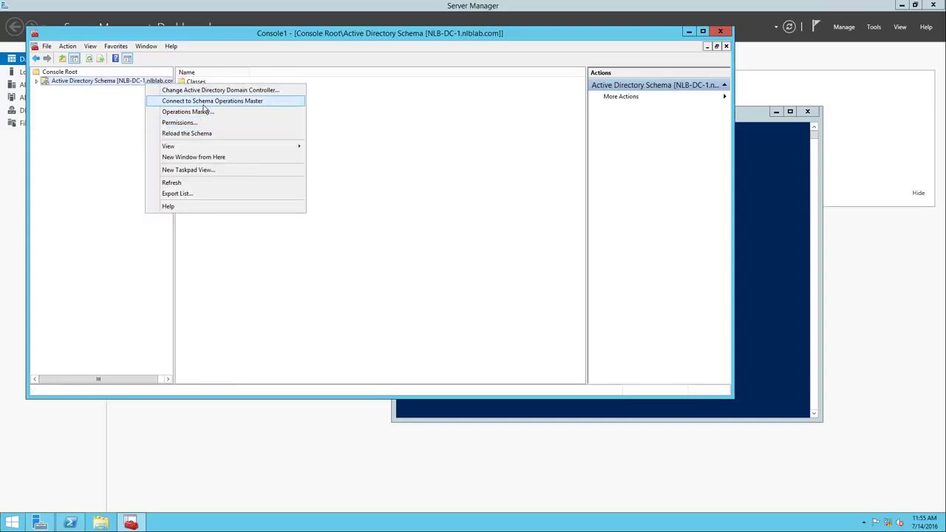
{"action": "left_click", "coordinate": [207, 90]}
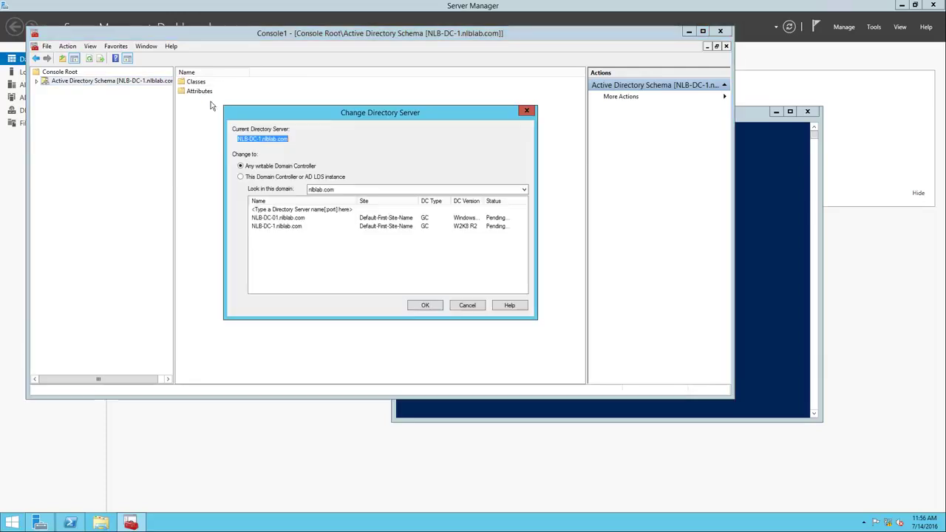
{"action": "left_click", "coordinate": [276, 218]}
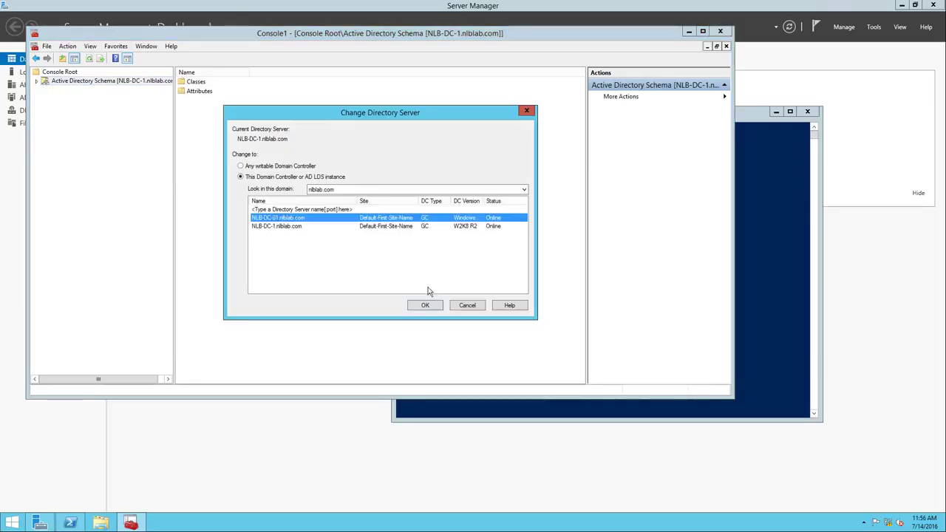
{"action": "left_click", "coordinate": [425, 306]}
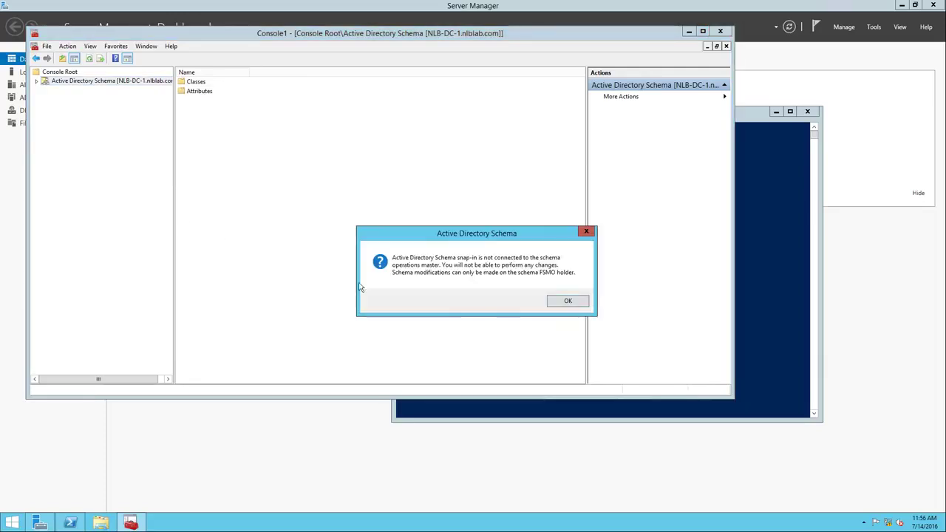
{"action": "left_click", "coordinate": [567, 301]}
Transfer the schema master role to NLB-DC-01.nlblab.com and close the Operations Master dialog
{"action": "right_click", "coordinate": [128, 82]}
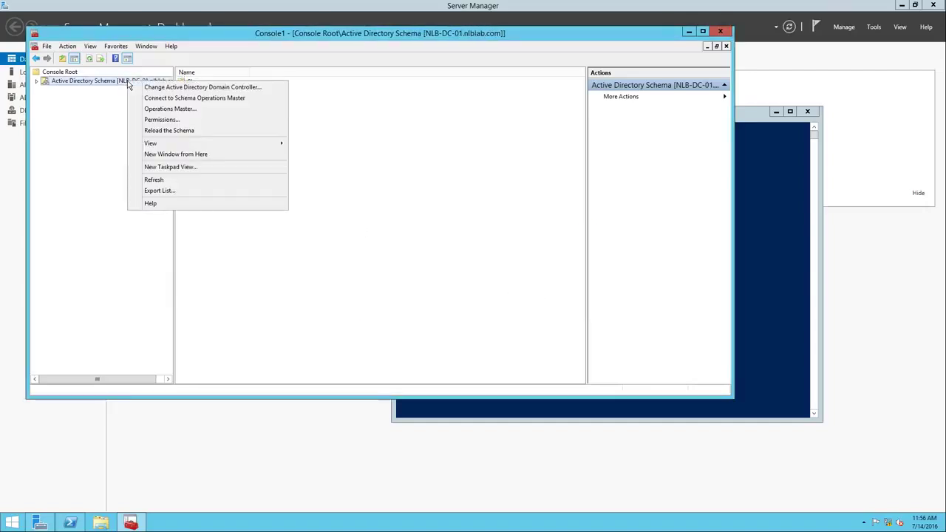
{"action": "left_click", "coordinate": [164, 109]}
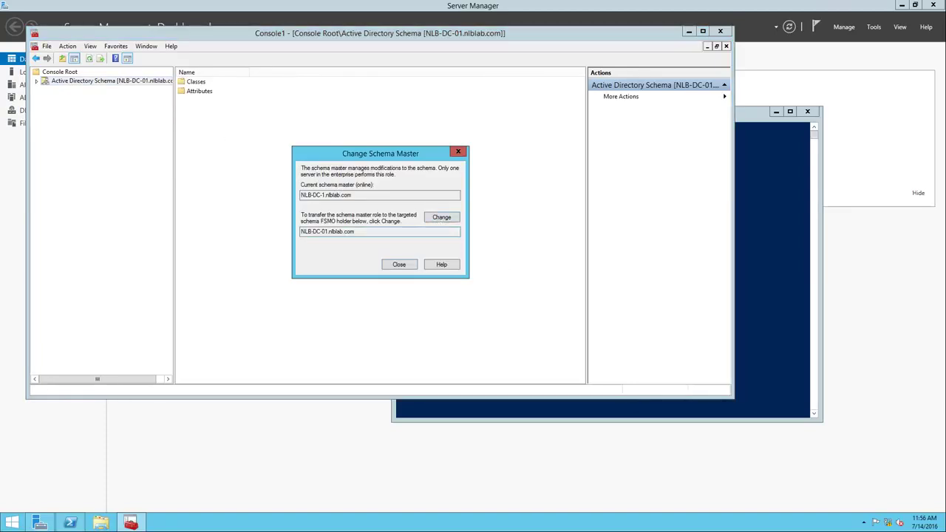
{"action": "left_click_drag", "start_coordinate": [299, 234], "coordinate": [353, 233]}
{"action": "left_click", "coordinate": [442, 221]}
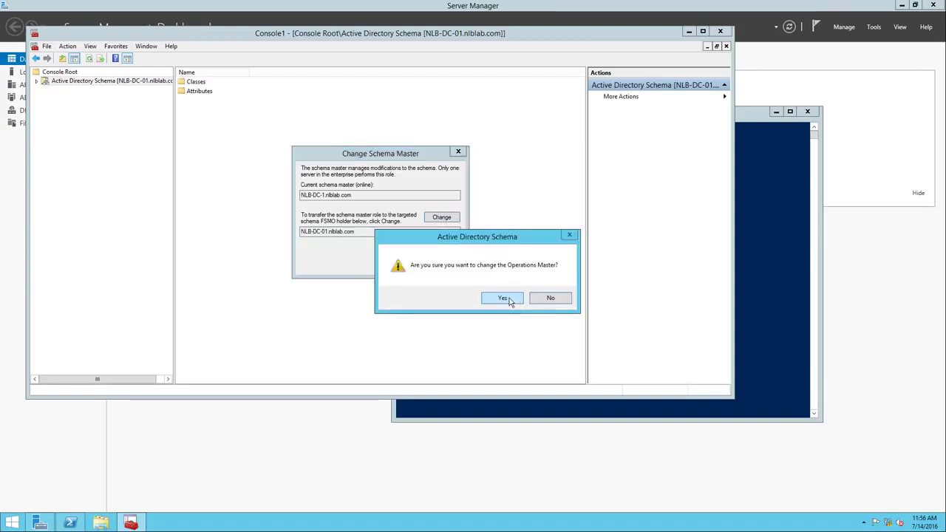
{"action": "left_click", "coordinate": [500, 297]}
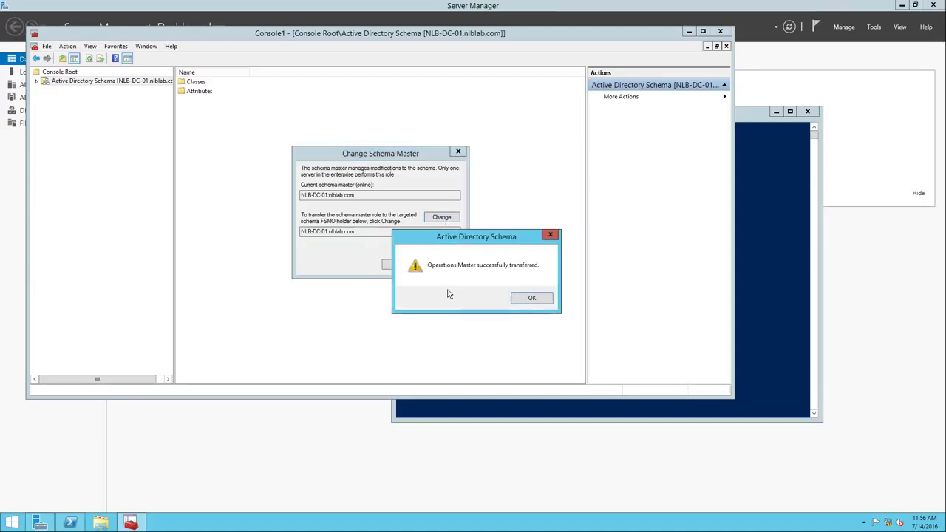
{"action": "left_click", "coordinate": [531, 298]}
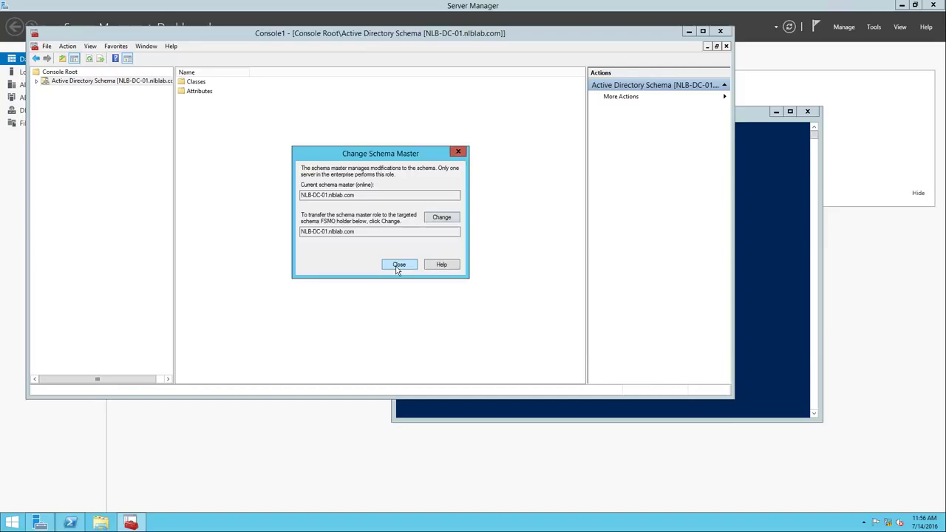
{"action": "left_click", "coordinate": [398, 265]}
{"action": "left_click", "coordinate": [777, 316]}
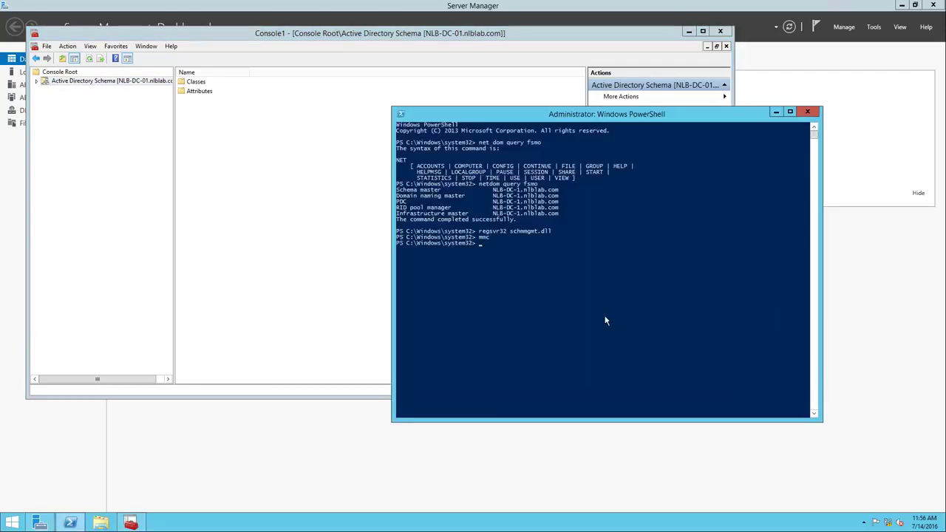
Rerun netdom query fsmo from the PowerShell command history
{"action": "key", "text": "Up"}
{"action": "key", "text": "Up"}
{"action": "left_click", "coordinate": [74, 524]}
{"action": "left_click", "coordinate": [74, 523]}
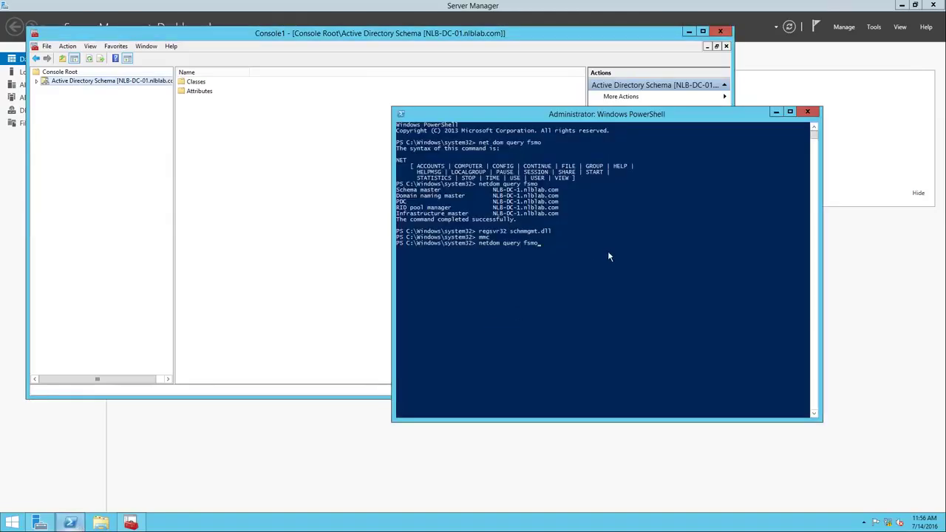
{"action": "key", "text": "Return"}
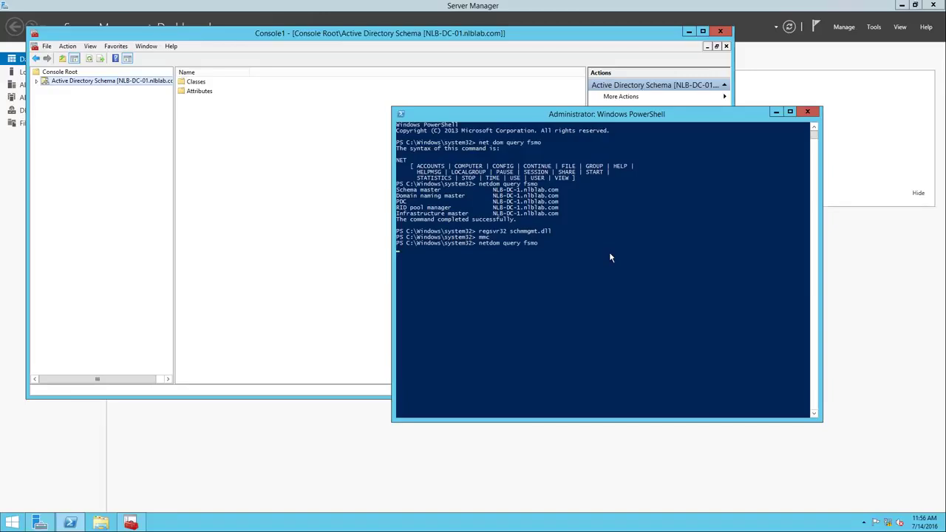
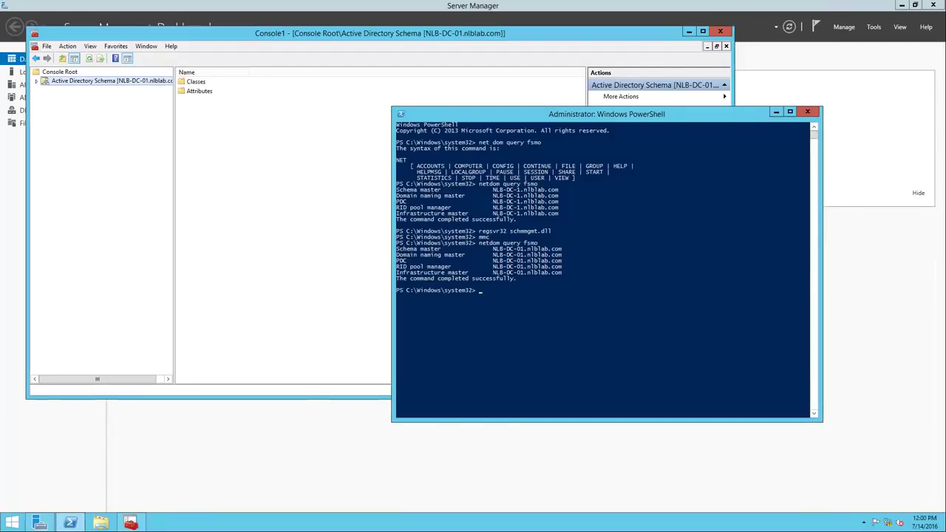
Open the IPv4 (TCP/IPv4) properties of the Ethernet0 connection from Network and Sharing Center
{"action": "right_click", "coordinate": [889, 524]}
{"action": "left_click", "coordinate": [883, 513]}
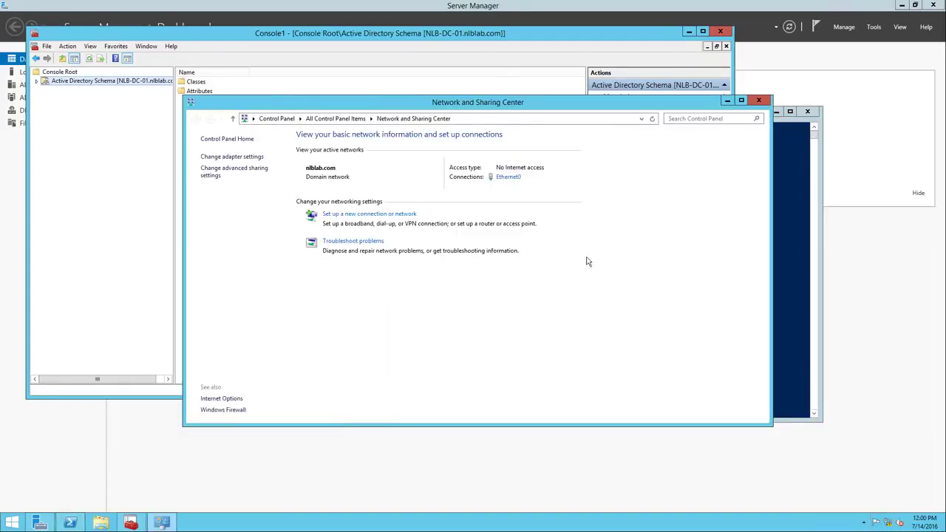
{"action": "left_click", "coordinate": [510, 178]}
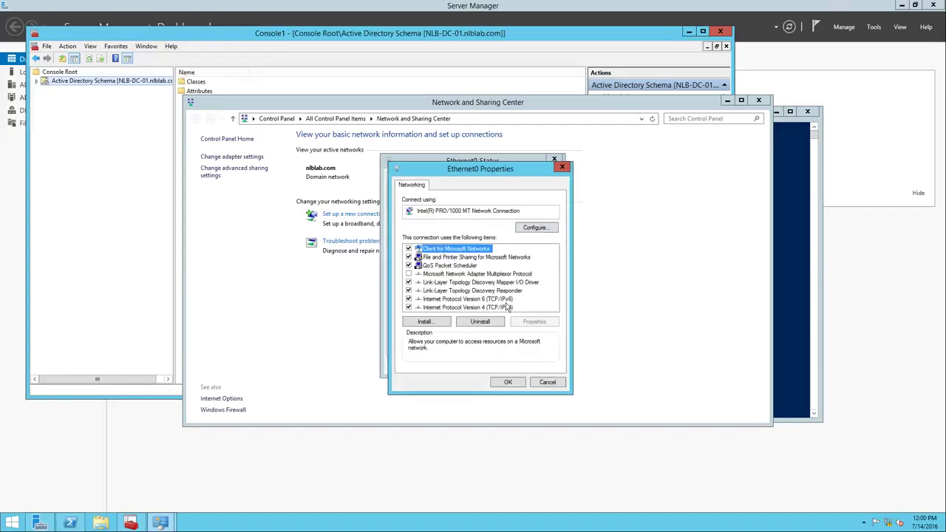
{"action": "left_click", "coordinate": [505, 299]}
{"action": "left_click", "coordinate": [500, 308]}
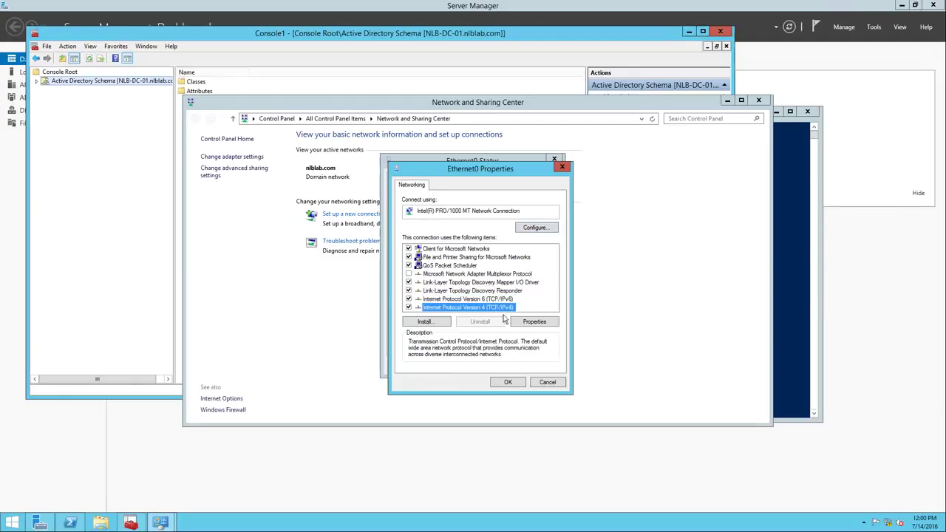
{"action": "left_click", "coordinate": [545, 327]}
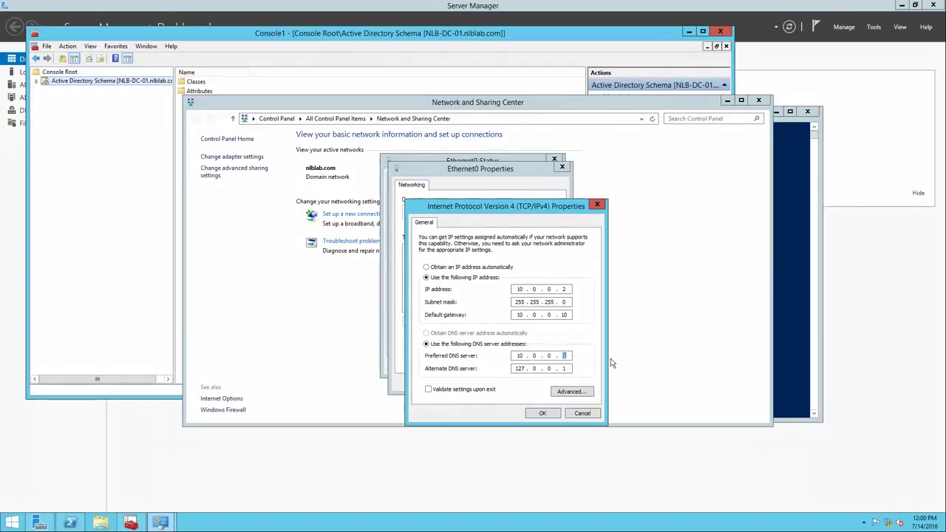
Clear the alternate DNS server, keep preferred DNS 10.0.0.2, and close all network windows
{"action": "left_click", "coordinate": [566, 368]}
{"action": "key", "text": "BackSpace"}
{"action": "key", "text": "BackSpace"}
{"action": "key", "text": "BackSpace"}
{"action": "key", "text": "BackSpace"}
{"action": "key", "text": "BackSpace"}
{"action": "key", "text": "BackSpace"}
{"action": "left_click", "coordinate": [556, 416]}
{"action": "left_click", "coordinate": [525, 381]}
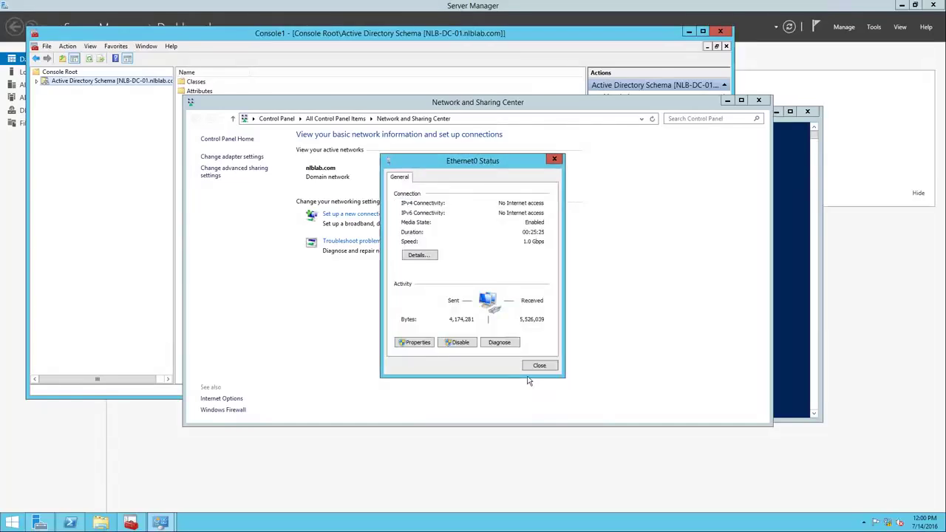
{"action": "left_click", "coordinate": [539, 367]}
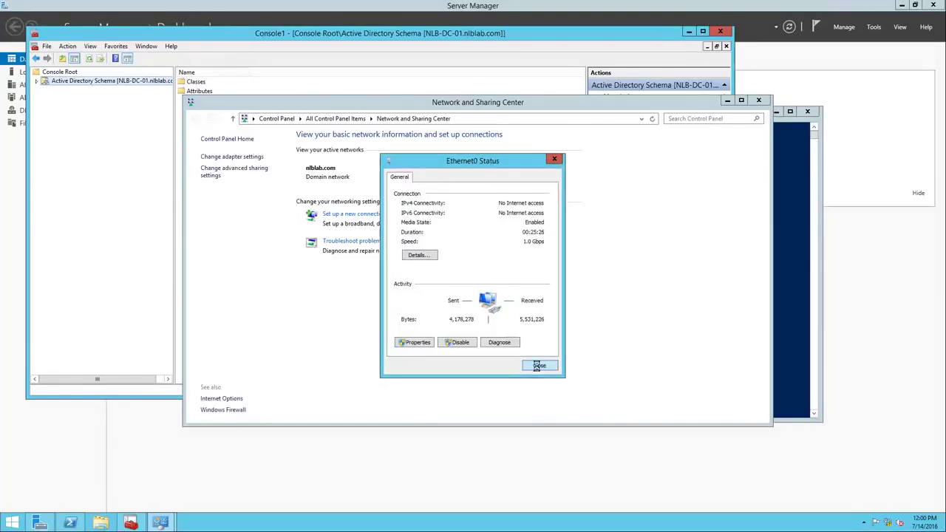
{"action": "left_click", "coordinate": [760, 99]}
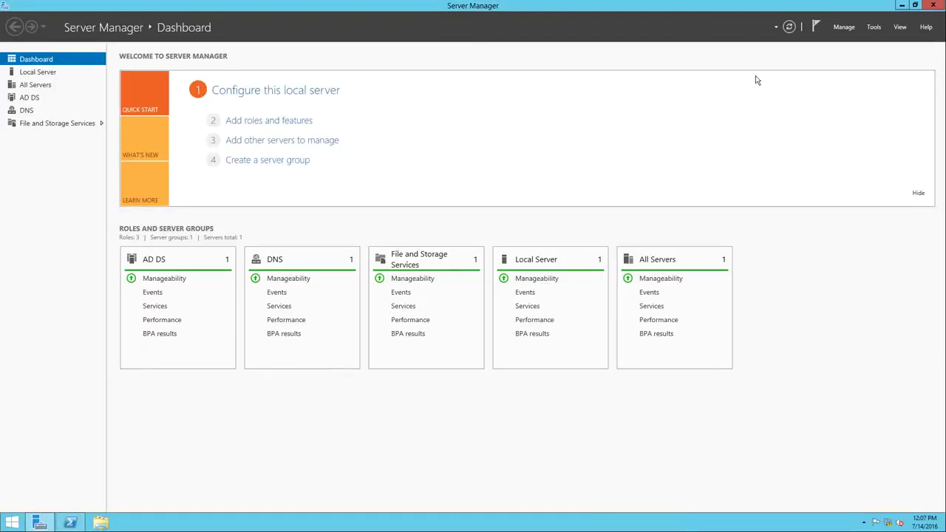
Check that nlblab.com's functional level is stuck at Windows Server 2008 R2 in Active Directory Users and Computers
{"action": "left_click", "coordinate": [875, 27]}
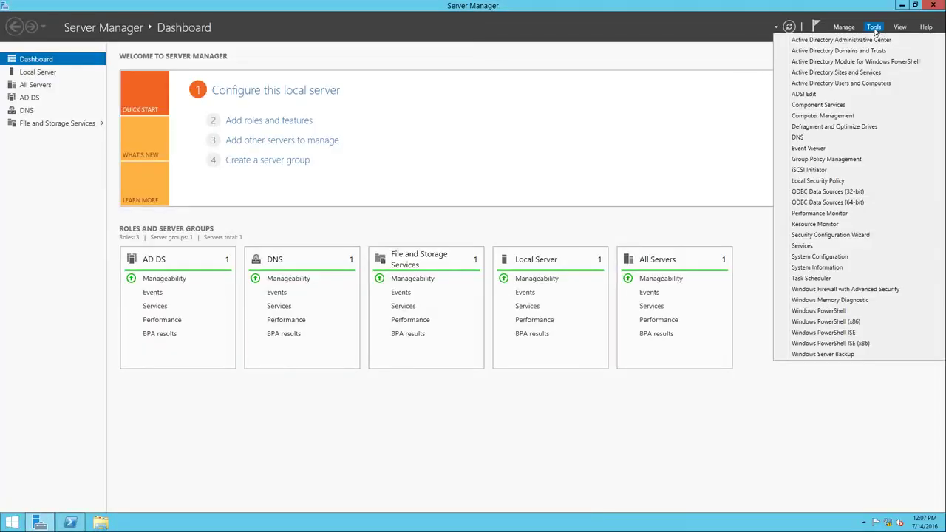
{"action": "left_click", "coordinate": [866, 84]}
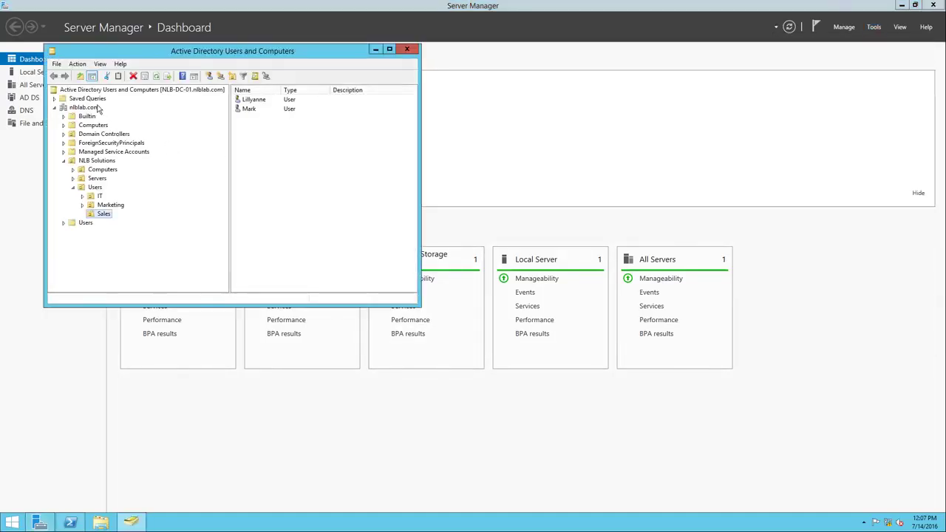
{"action": "left_click", "coordinate": [83, 107]}
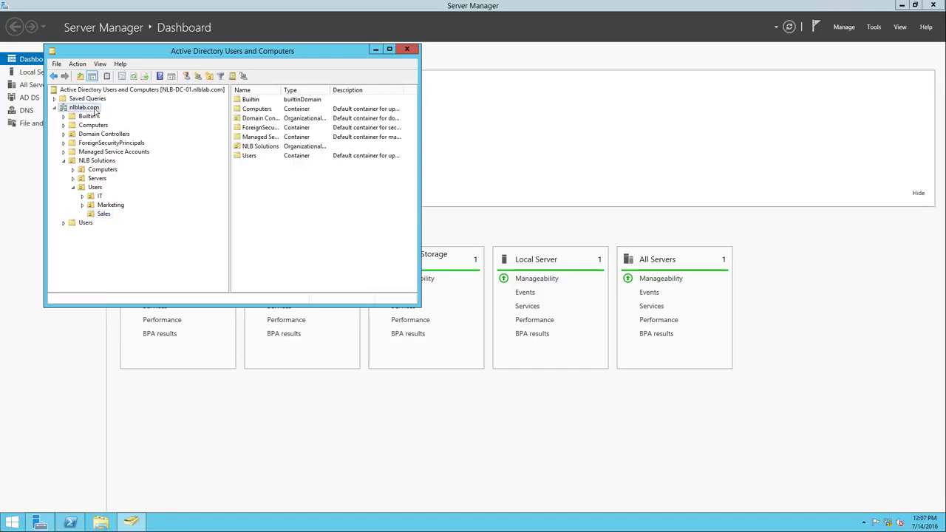
{"action": "right_click", "coordinate": [94, 109]}
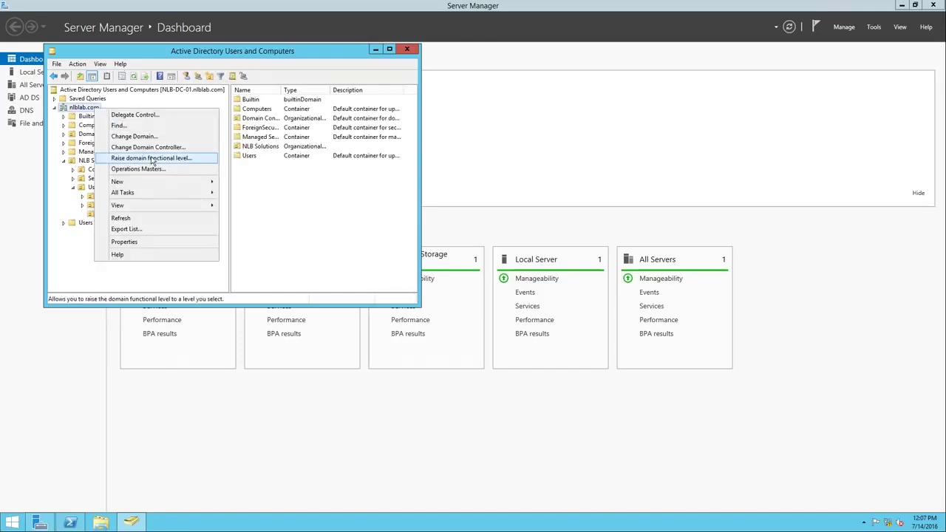
{"action": "left_click", "coordinate": [151, 158]}
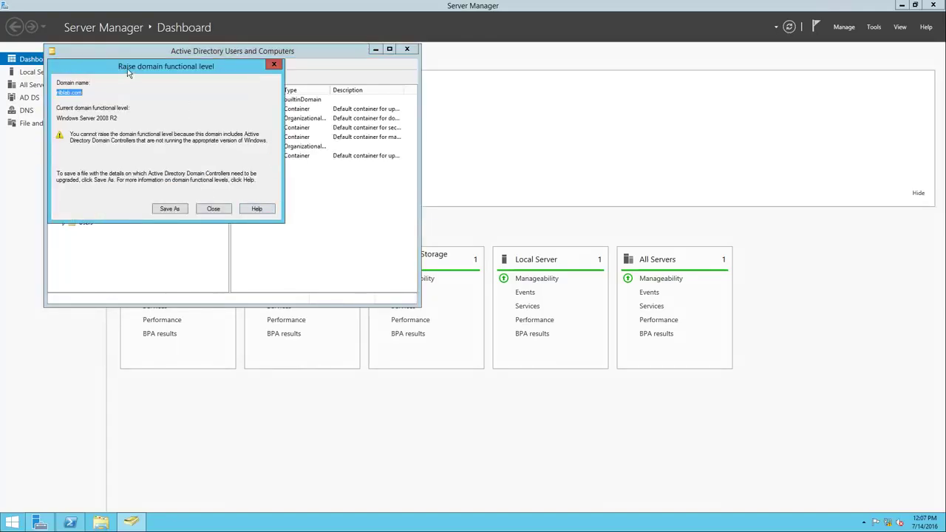
{"action": "left_click_drag", "start_coordinate": [128, 70], "coordinate": [305, 127]}
{"action": "left_click_drag", "start_coordinate": [295, 175], "coordinate": [234, 175]}
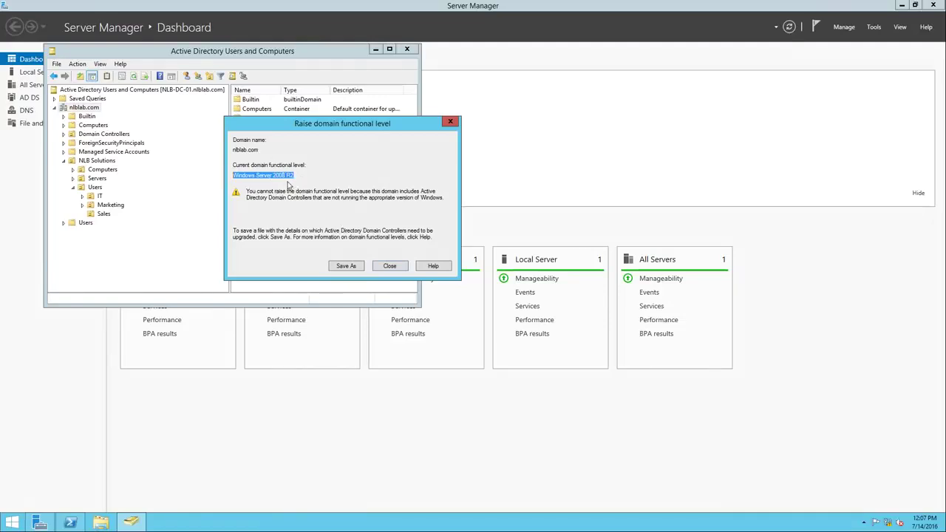
{"action": "left_click", "coordinate": [389, 266]}
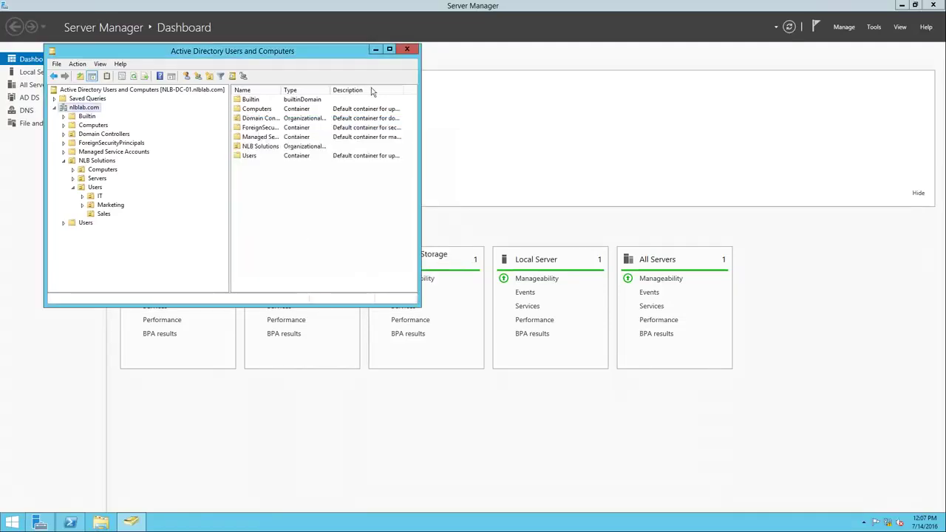
{"action": "left_click", "coordinate": [407, 49]}
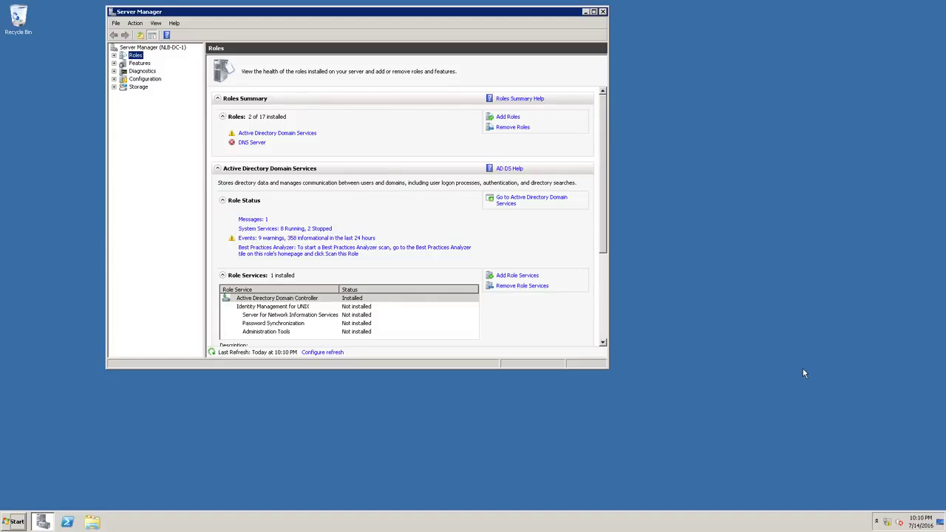
Start the dcpromo removal wizard on the old DC and acknowledge the global catalog warning
{"action": "left_click", "coordinate": [671, 263]}
{"action": "left_click_drag", "start_coordinate": [418, 16], "coordinate": [521, 52]}
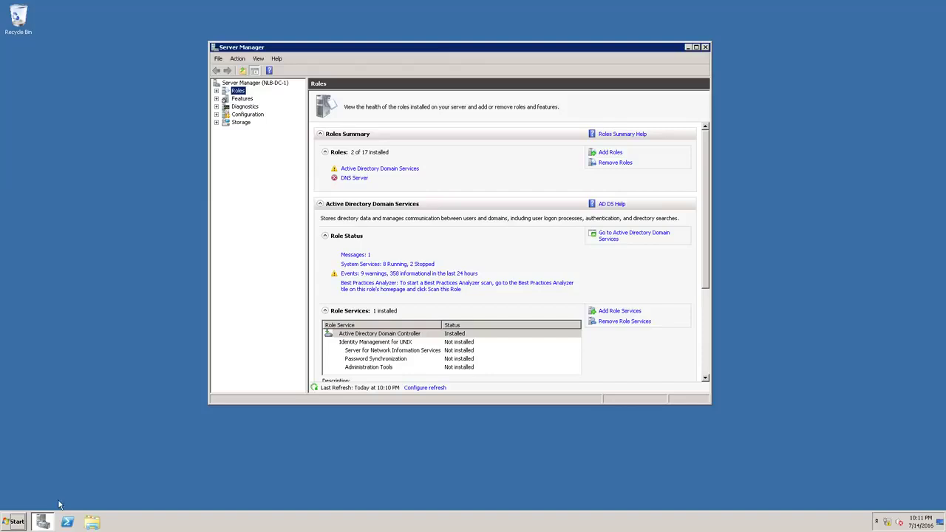
{"action": "left_click", "coordinate": [9, 523]}
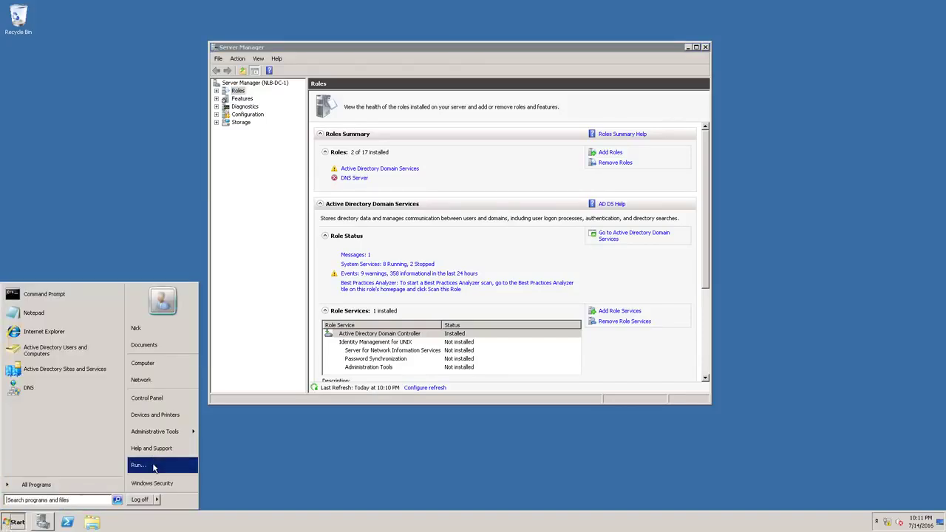
{"action": "left_click", "coordinate": [140, 466]}
{"action": "type", "text": "dcpromo"}
{"action": "key", "text": "Return"}
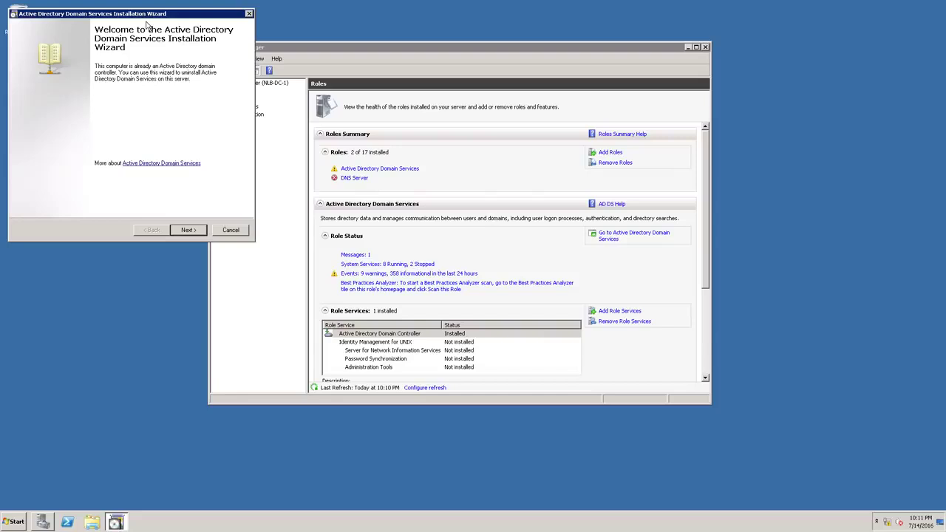
{"action": "left_click", "coordinate": [477, 341]}
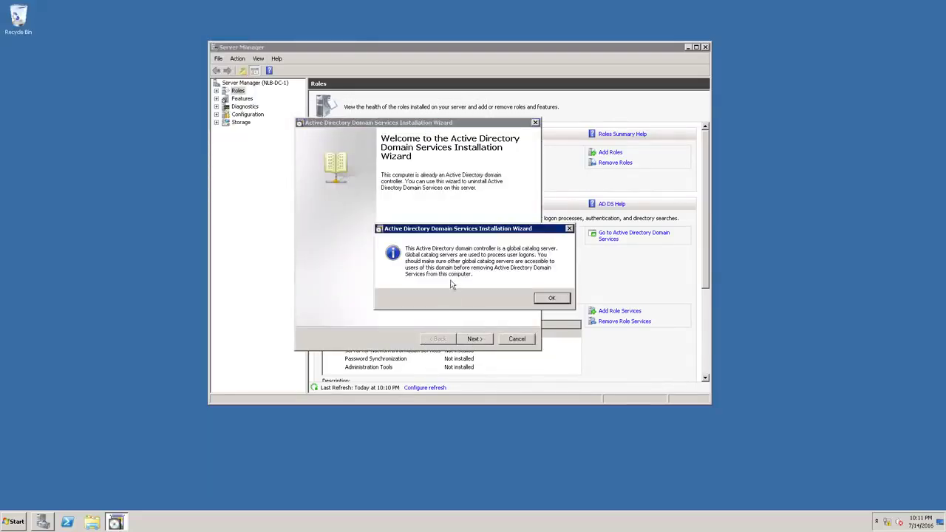
{"action": "left_click_drag", "start_coordinate": [421, 235], "coordinate": [460, 236]}
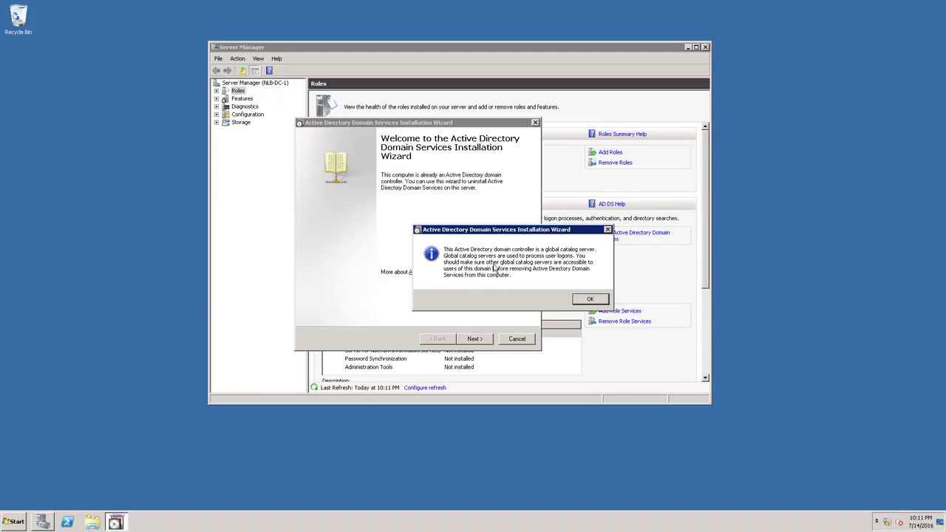
{"action": "left_click", "coordinate": [591, 301]}
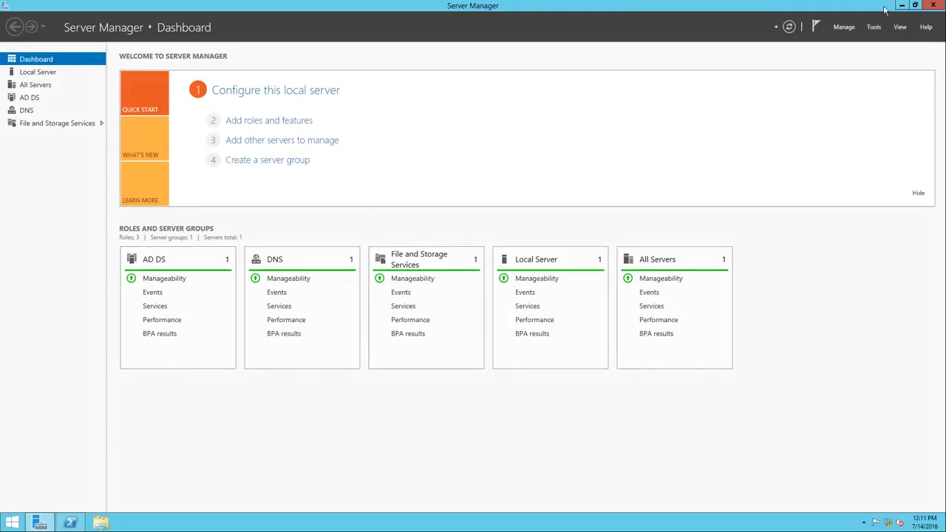
In Active Directory Sites and Services, review NLB-DC-1's server properties, including its Object and Security details
{"action": "left_click", "coordinate": [873, 26]}
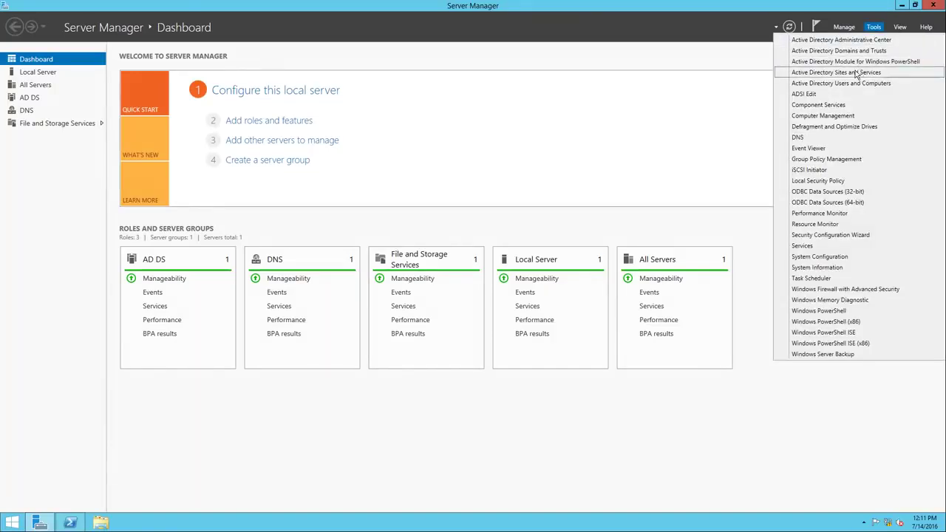
{"action": "left_click", "coordinate": [856, 75]}
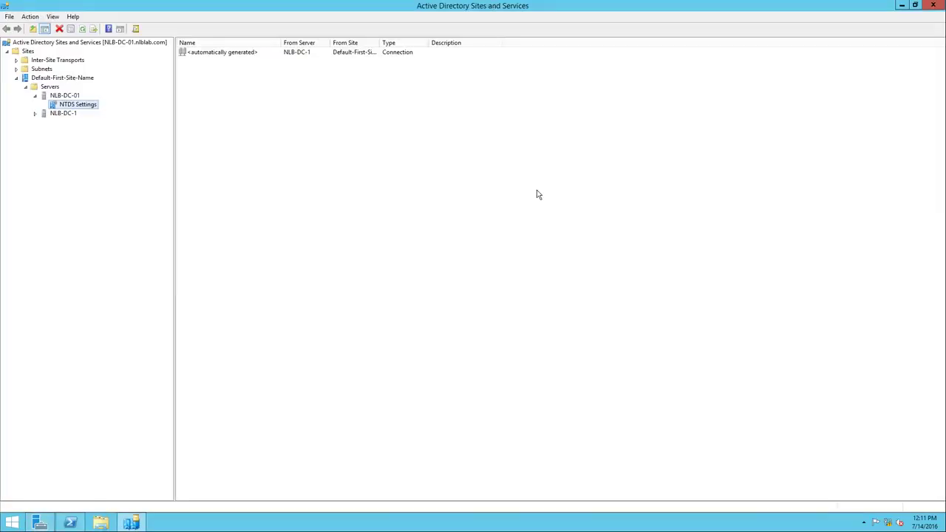
{"action": "left_click", "coordinate": [64, 96]}
{"action": "left_click", "coordinate": [66, 114]}
{"action": "right_click", "coordinate": [68, 116]}
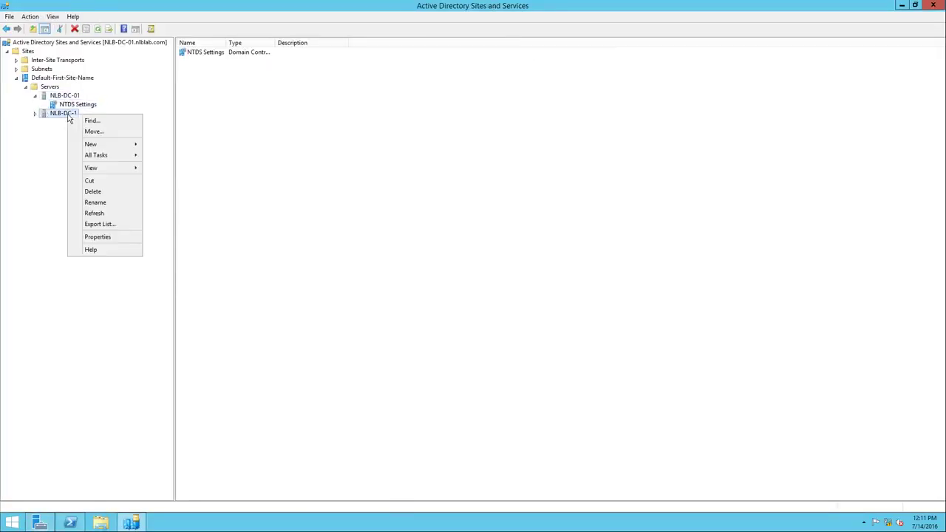
{"action": "left_click", "coordinate": [99, 235]}
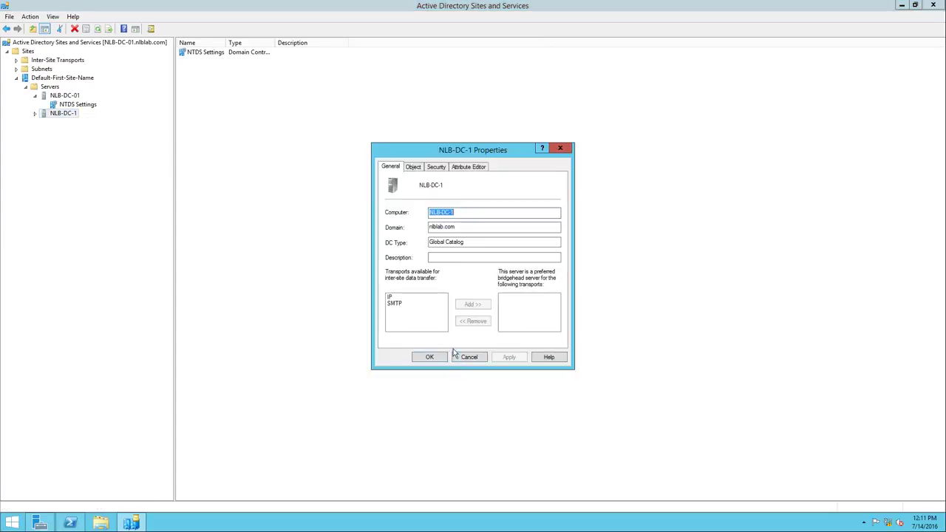
{"action": "left_click", "coordinate": [418, 169]}
{"action": "left_click", "coordinate": [437, 167]}
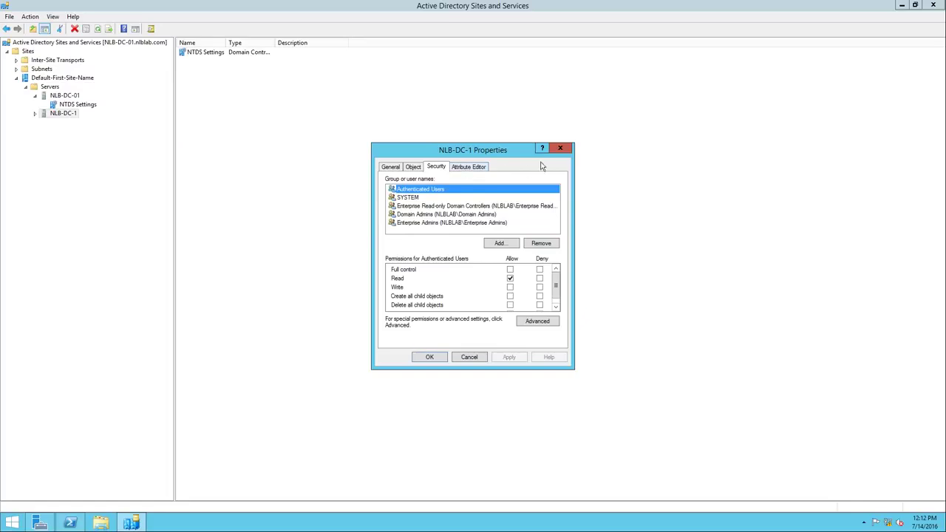
{"action": "left_click", "coordinate": [560, 149]}
Uncheck Global Catalog in NLB-DC-1's NTDS Settings properties and apply the change
{"action": "left_click", "coordinate": [35, 114]}
{"action": "right_click", "coordinate": [59, 123]}
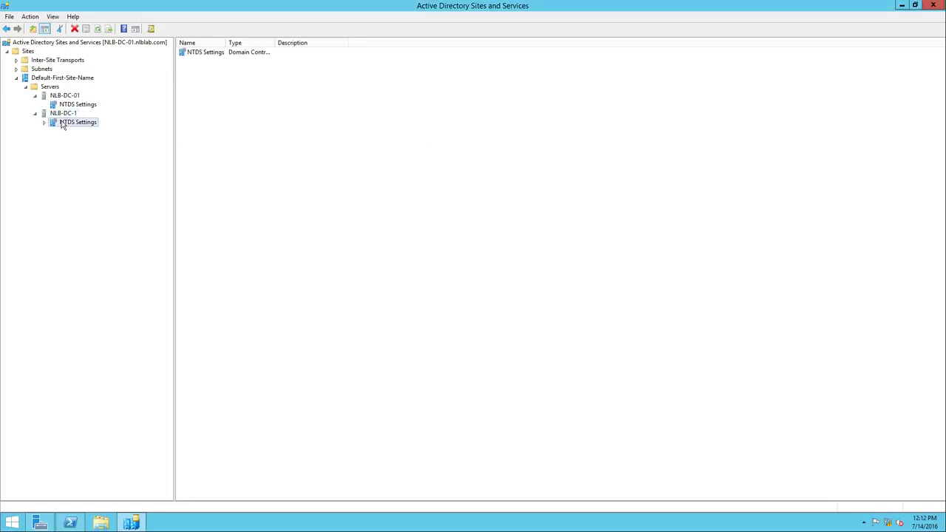
{"action": "left_click", "coordinate": [93, 243]}
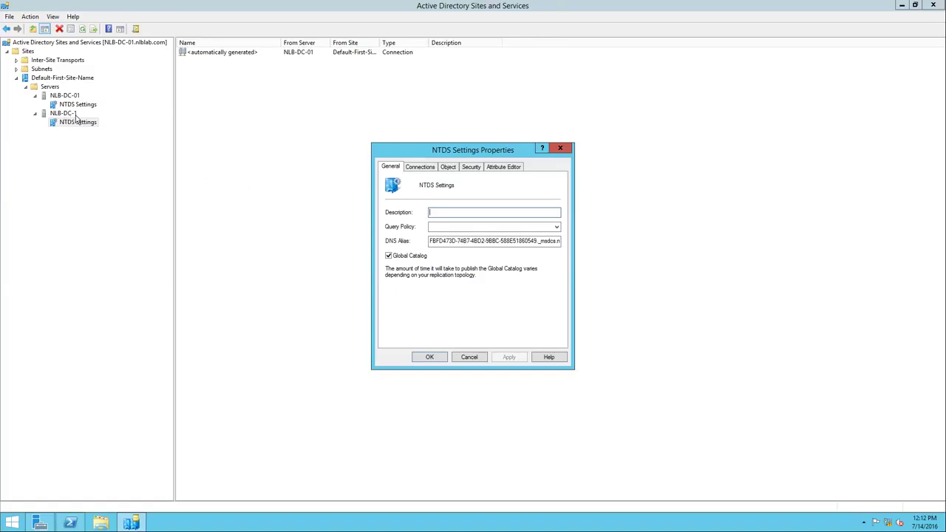
{"action": "left_click", "coordinate": [407, 255]}
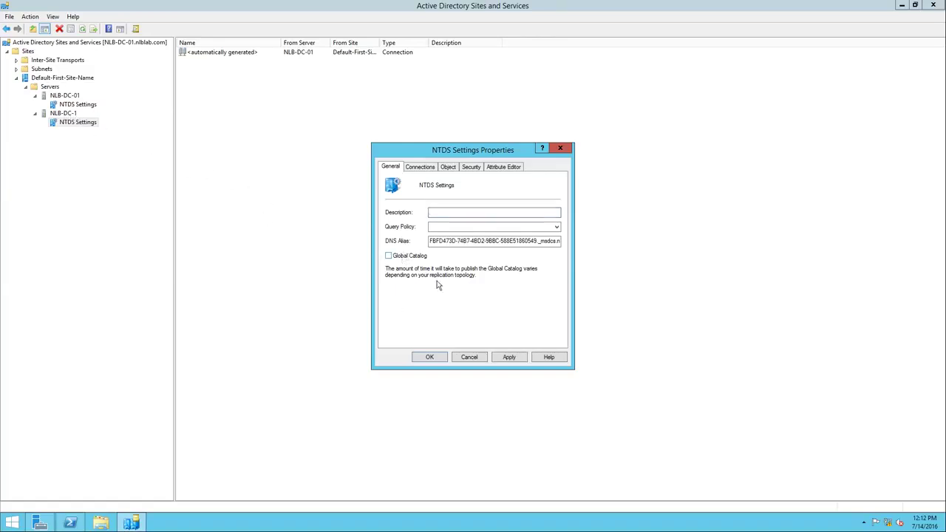
{"action": "left_click", "coordinate": [429, 358]}
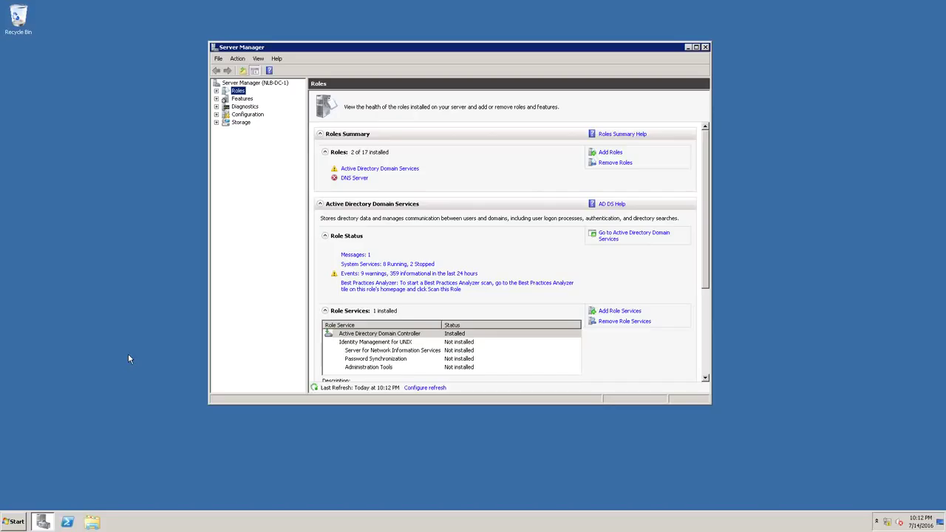
Run dcpromo on NLB-DC-1, keep the domain, and set a new Administrator password through to Summary
{"action": "left_click", "coordinate": [22, 521]}
{"action": "left_click", "coordinate": [145, 466]}
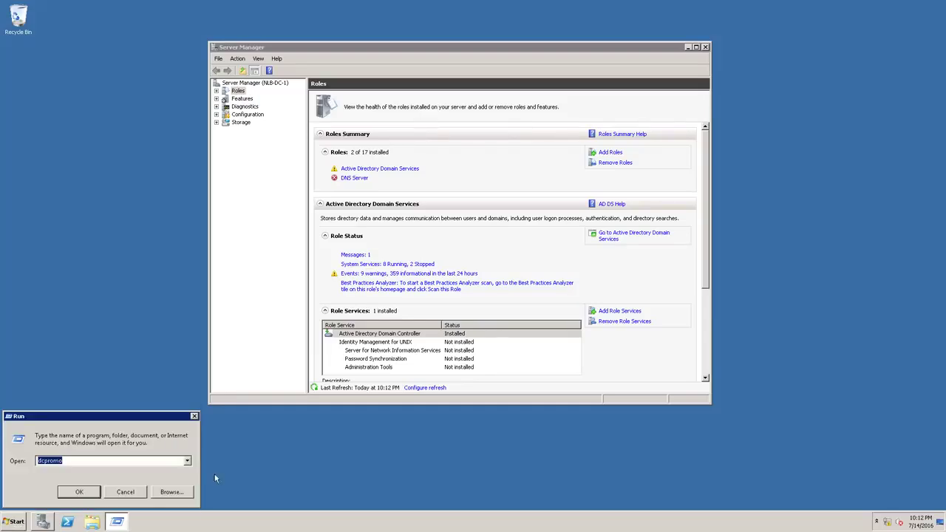
{"action": "left_click", "coordinate": [83, 492]}
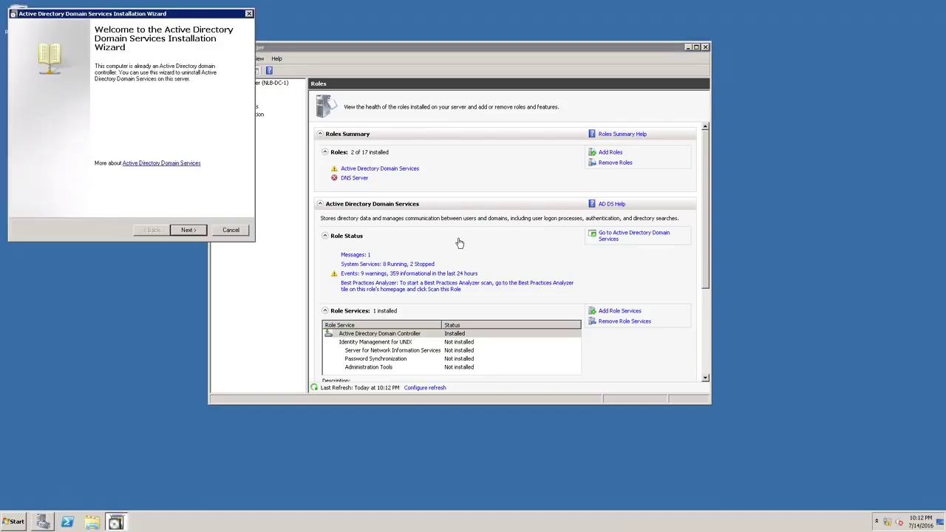
{"action": "left_click", "coordinate": [178, 231]}
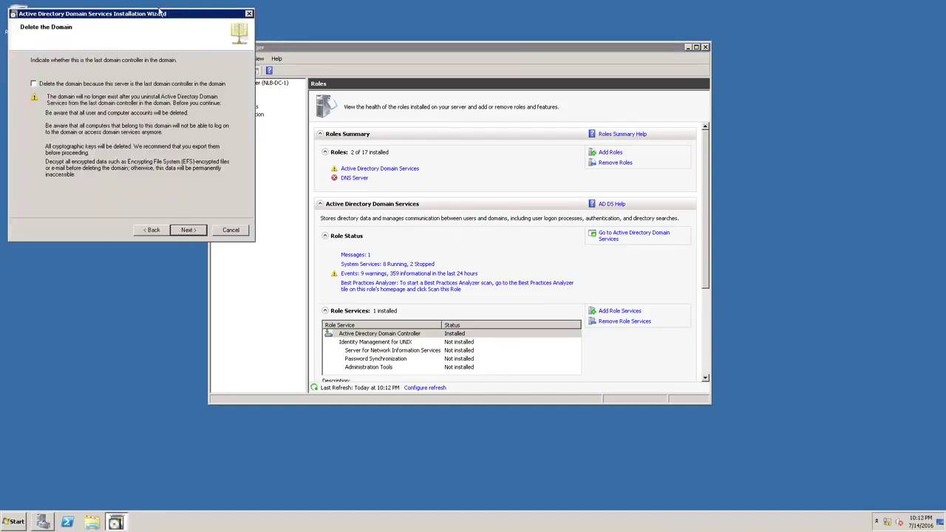
{"action": "left_click_drag", "start_coordinate": [160, 13], "coordinate": [517, 123]}
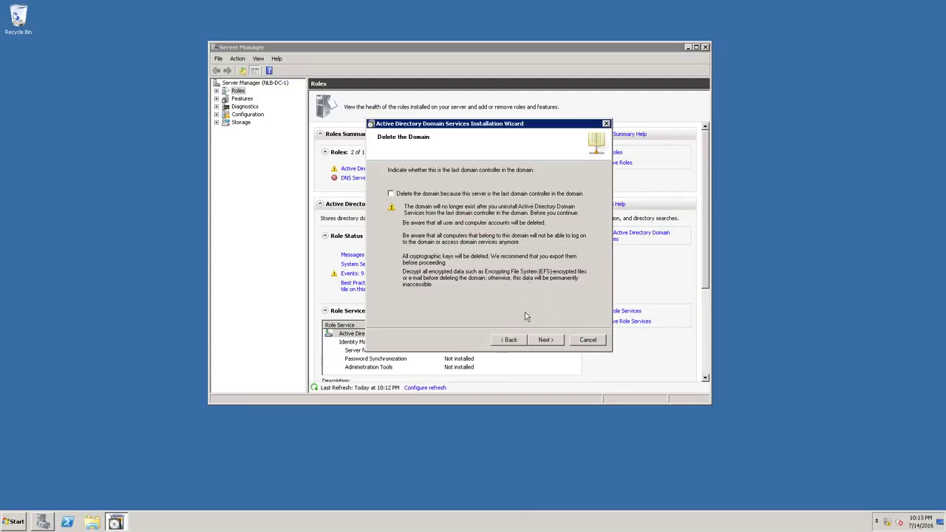
{"action": "key", "text": "Return"}
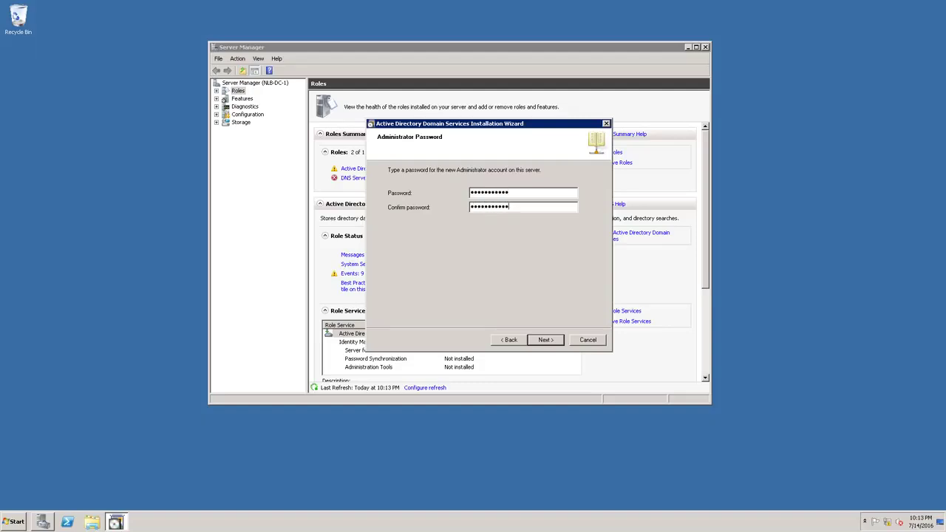
{"action": "left_click", "coordinate": [544, 340]}
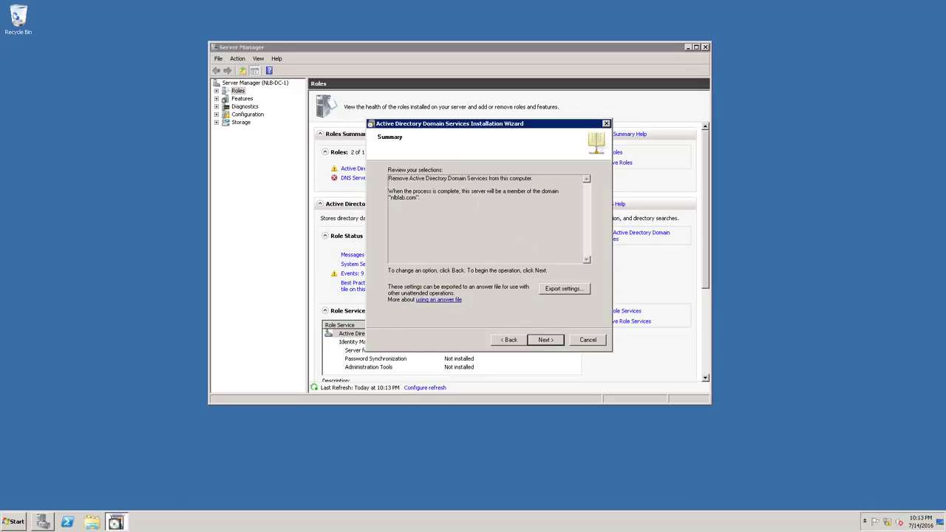
{"action": "left_click_drag", "start_coordinate": [423, 198], "coordinate": [389, 192]}
Complete the AD DS removal on NLB-DC-1 and restart the server immediately
{"action": "left_click", "coordinate": [471, 183]}
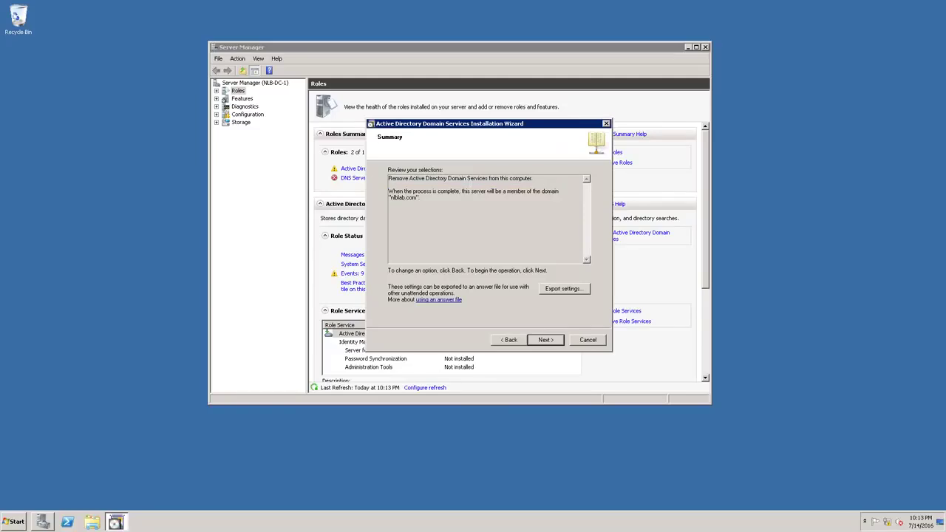
{"action": "left_click", "coordinate": [546, 340]}
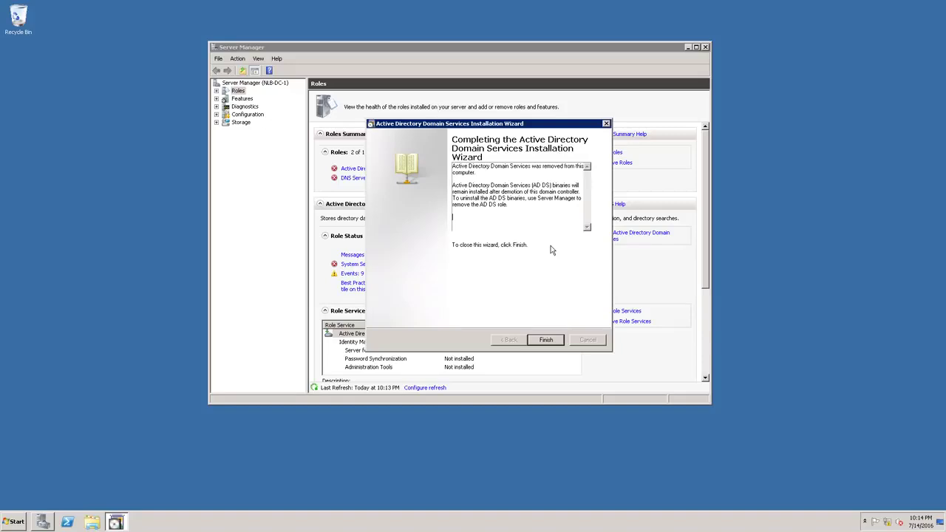
{"action": "left_click", "coordinate": [560, 340]}
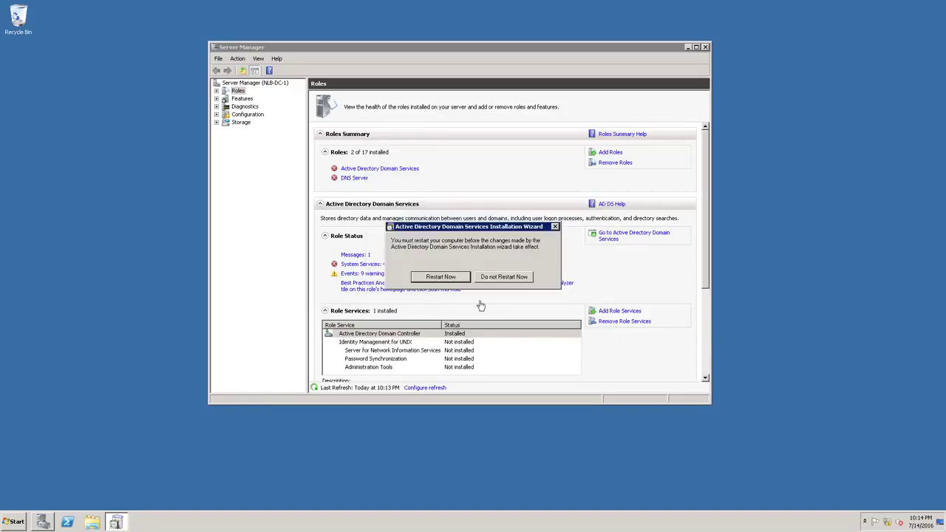
{"action": "left_click", "coordinate": [440, 277]}
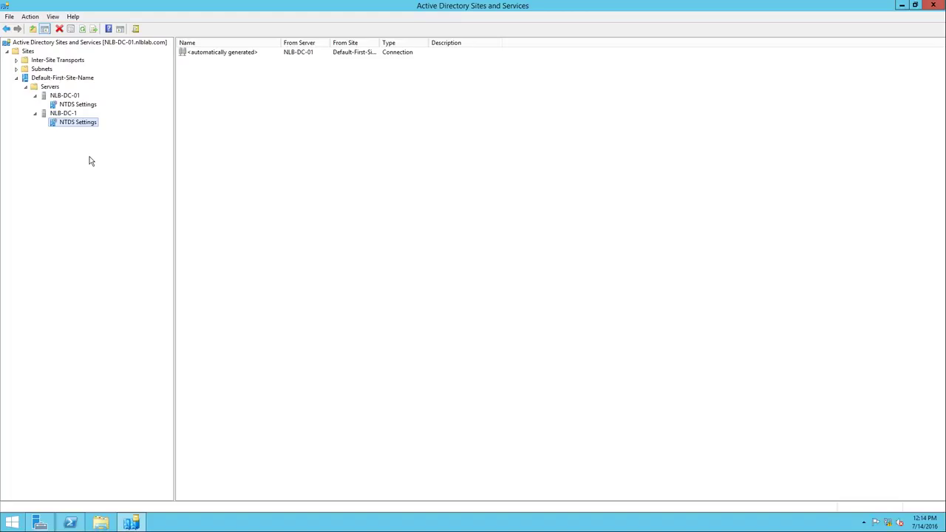
{"action": "left_click", "coordinate": [51, 87]}
Refresh the site's Servers list and confirm NLB-DC-1 no longer has NTDS Settings
{"action": "left_click", "coordinate": [67, 78]}
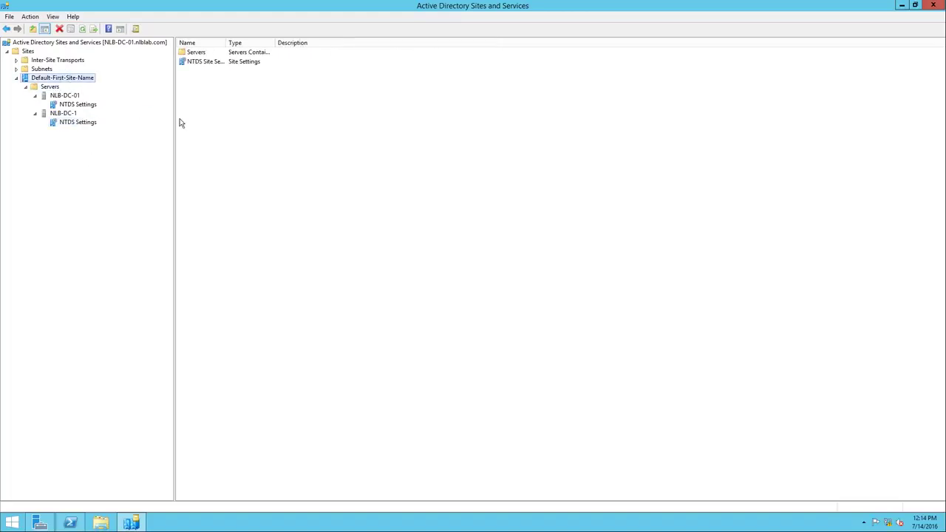
{"action": "left_click", "coordinate": [52, 87]}
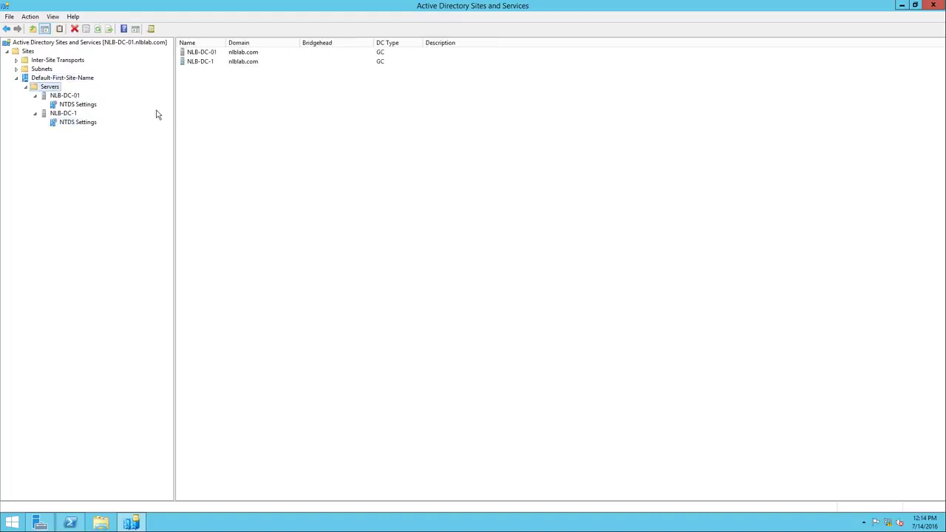
{"action": "right_click", "coordinate": [280, 130]}
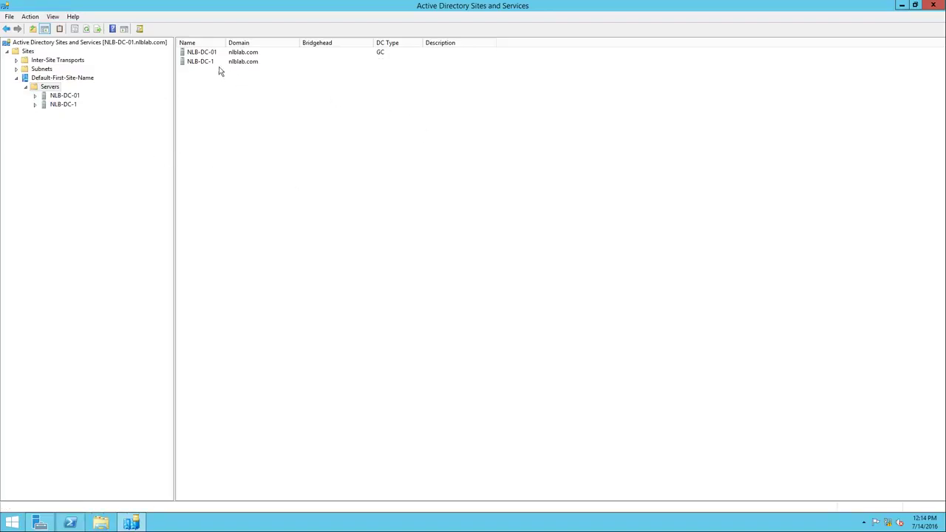
{"action": "left_click", "coordinate": [35, 104]}
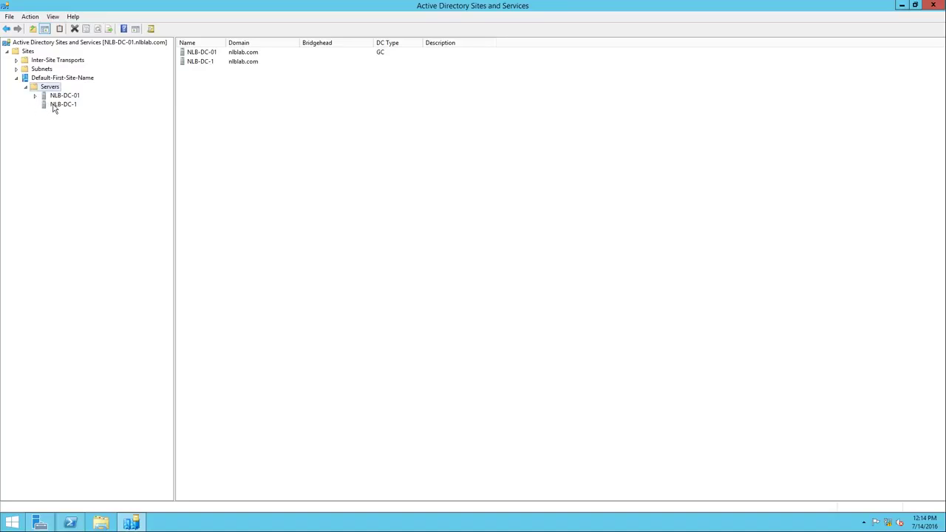
{"action": "left_click", "coordinate": [55, 104]}
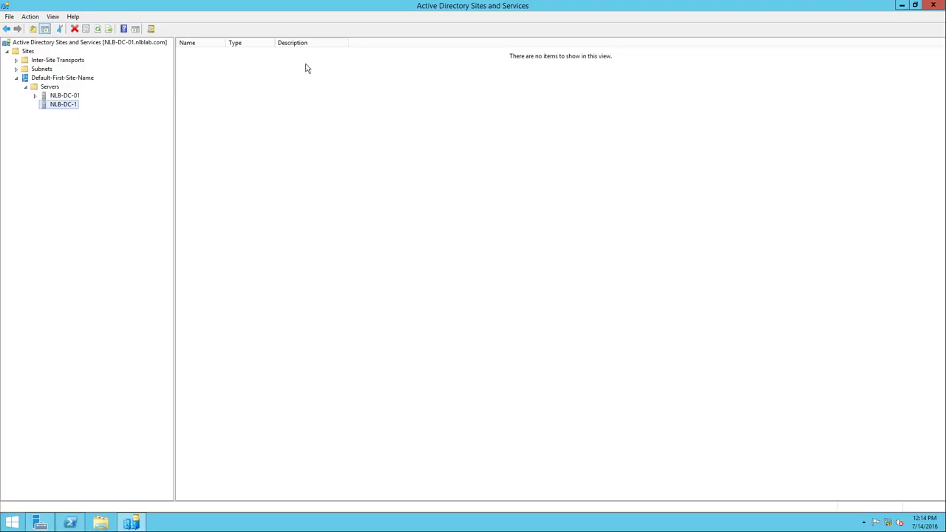
Show NLB-DC-01's automatically generated replication connection under its NTDS Settings
{"action": "left_click", "coordinate": [66, 97]}
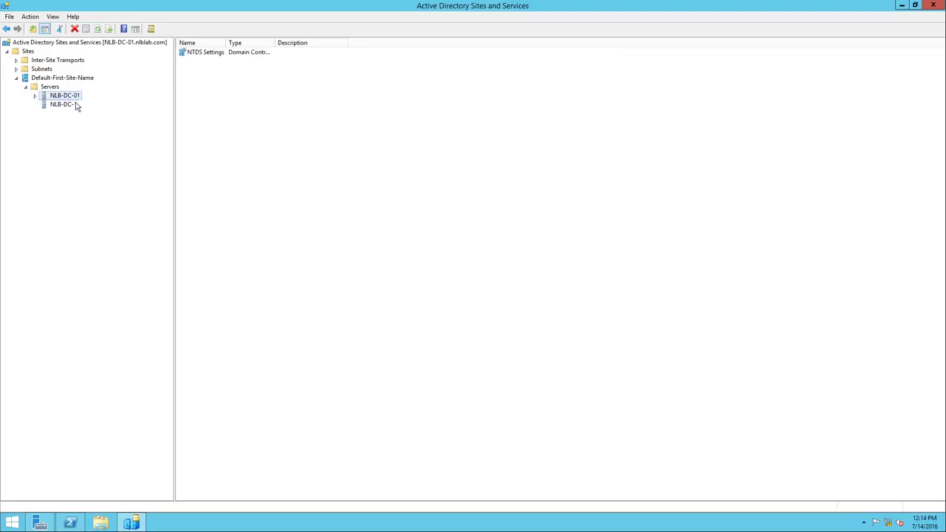
{"action": "left_click", "coordinate": [34, 96]}
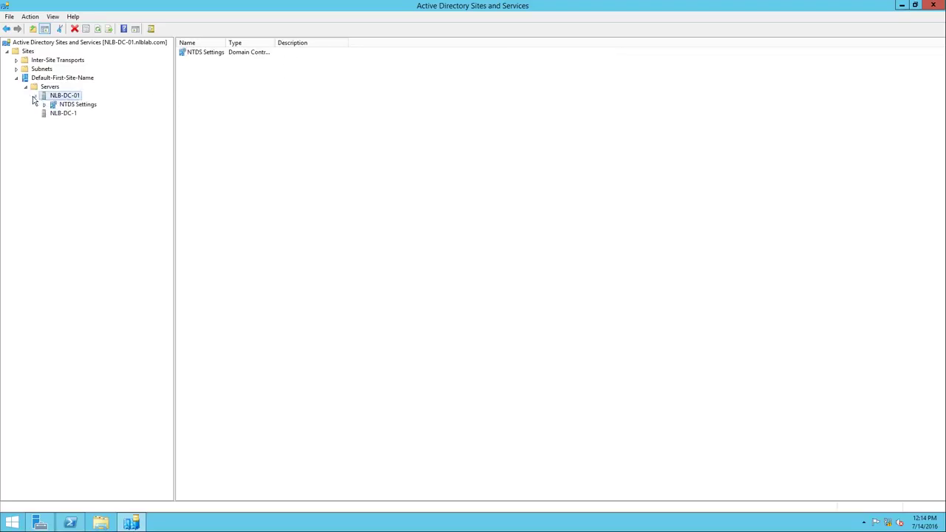
{"action": "left_click", "coordinate": [74, 106]}
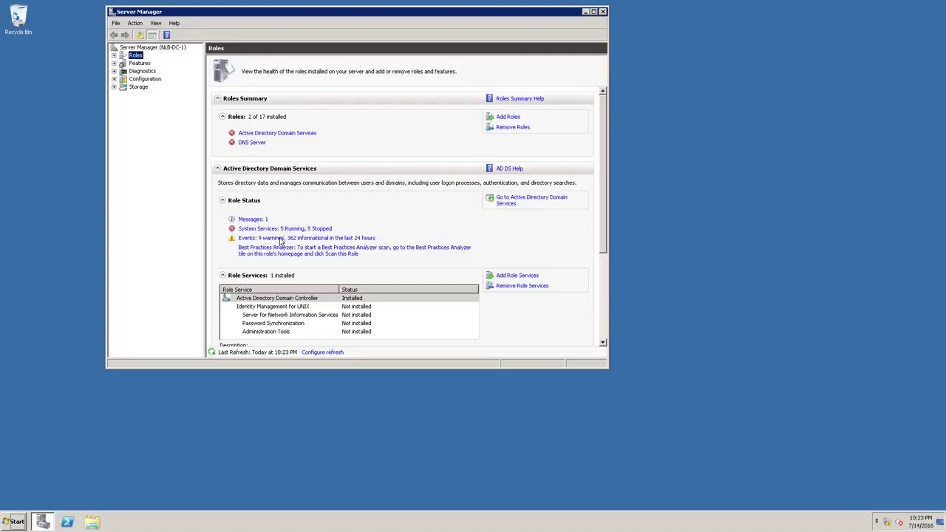
{"action": "left_click", "coordinate": [339, 158]}
{"action": "left_click", "coordinate": [513, 127]}
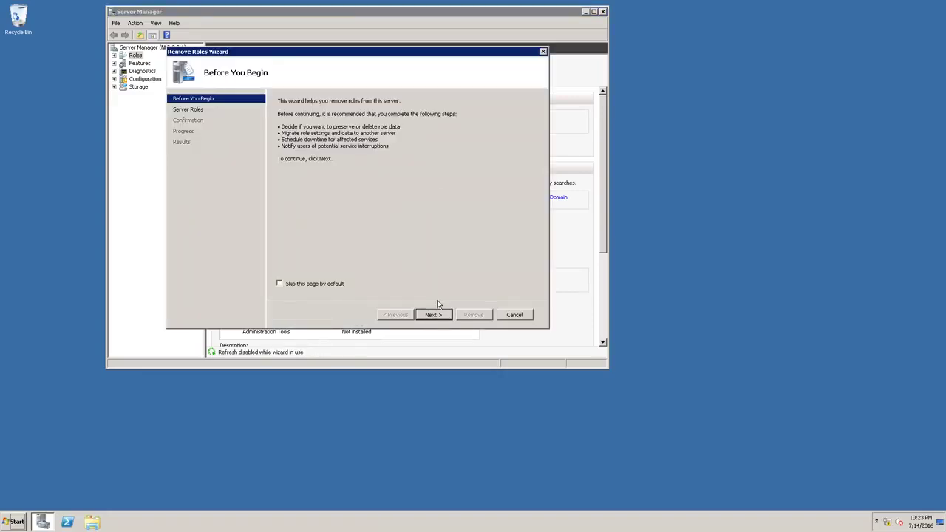
{"action": "left_click", "coordinate": [433, 314]}
{"action": "left_click", "coordinate": [281, 130]}
{"action": "left_click", "coordinate": [281, 178]}
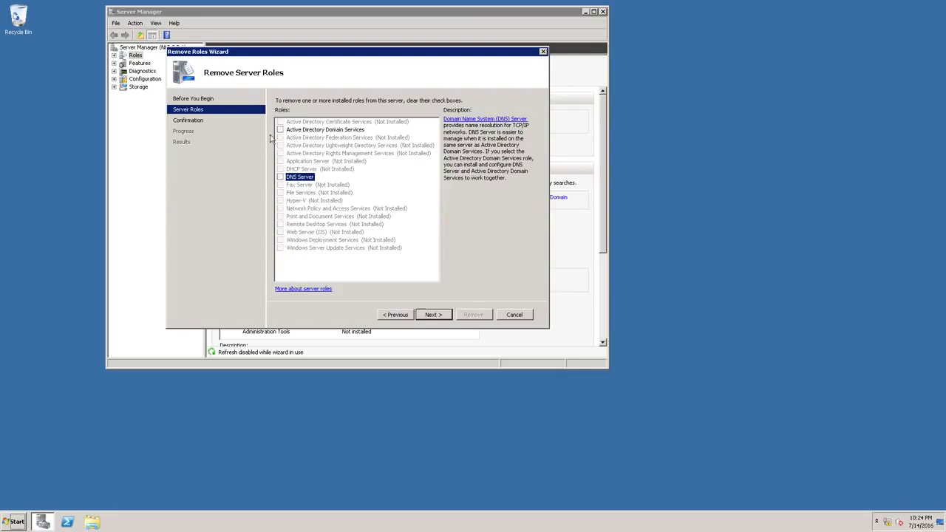
{"action": "left_click", "coordinate": [512, 315]}
{"action": "left_click", "coordinate": [388, 195]}
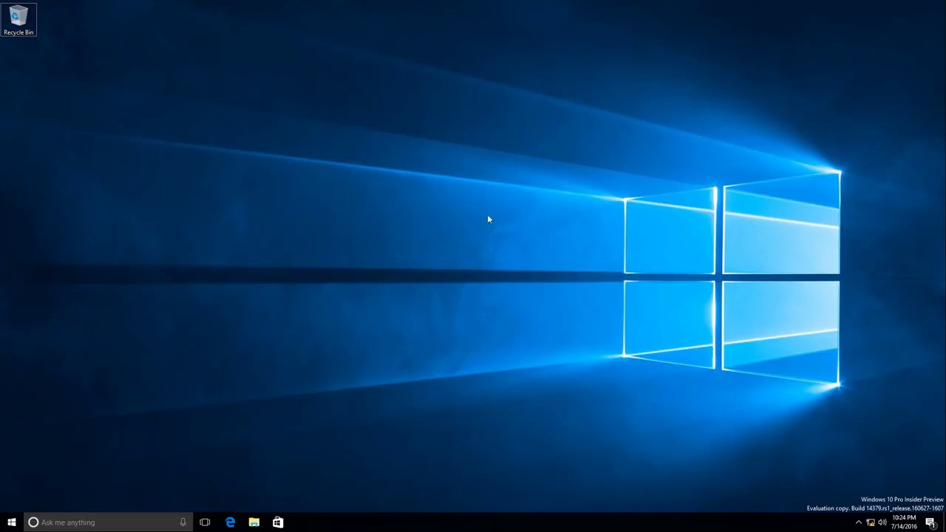
Set the computer name to NLB-PC-01 and its domain membership to nlblab, then submit
{"action": "right_click", "coordinate": [12, 522]}
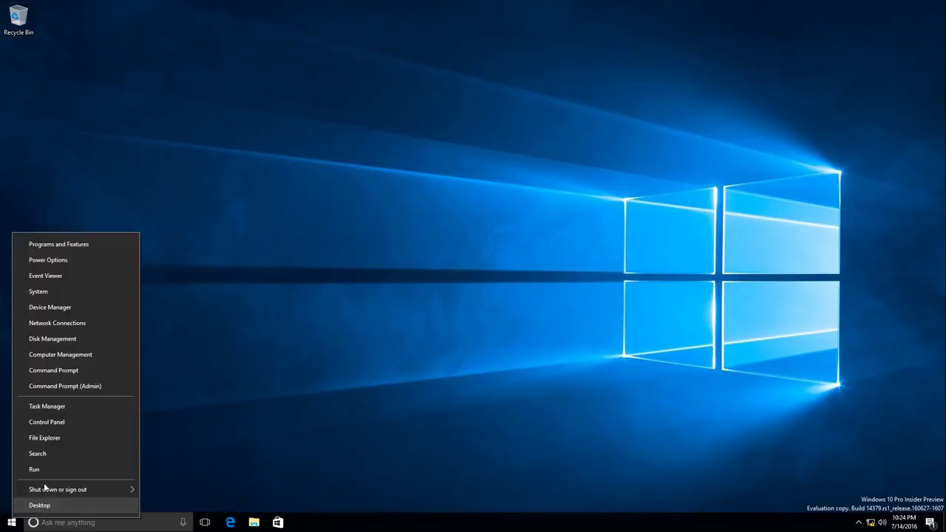
{"action": "left_click", "coordinate": [44, 291]}
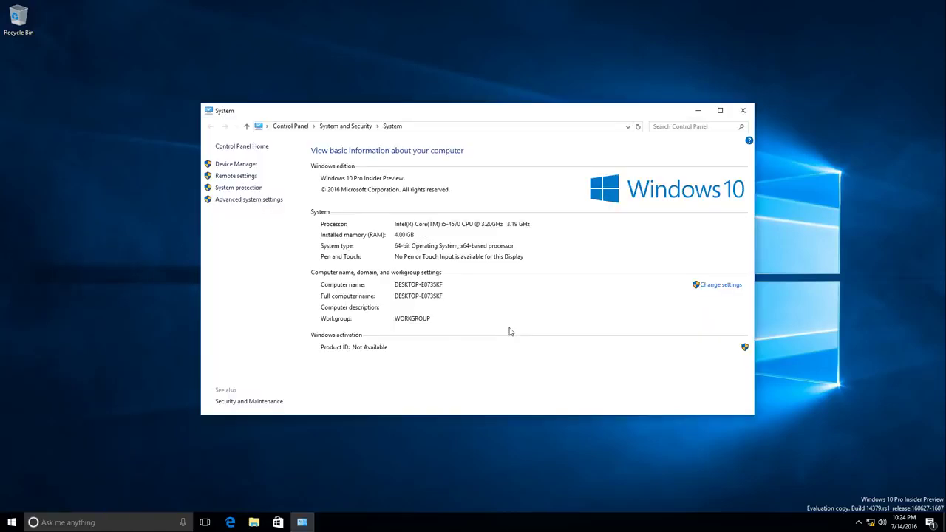
{"action": "left_click", "coordinate": [721, 285]}
{"action": "left_click", "coordinate": [205, 184]}
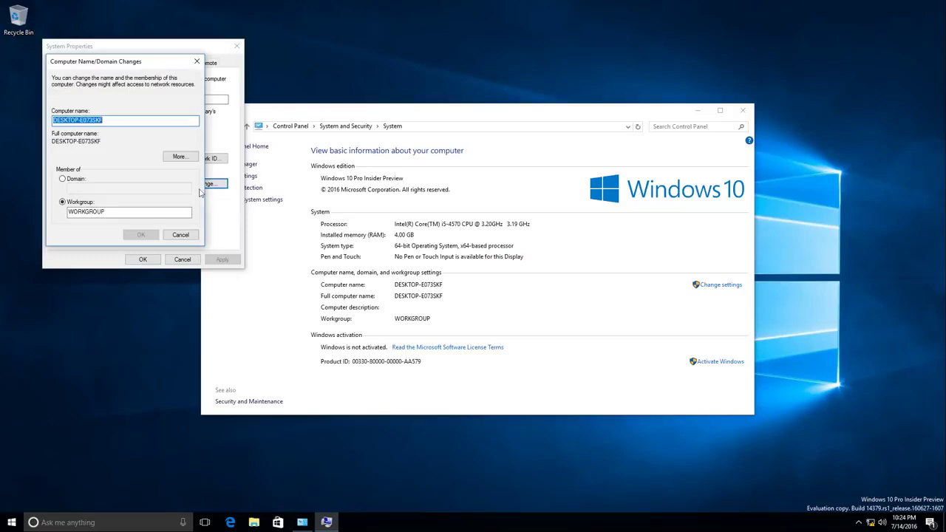
{"action": "left_click", "coordinate": [73, 180]}
{"action": "left_click", "coordinate": [71, 187]}
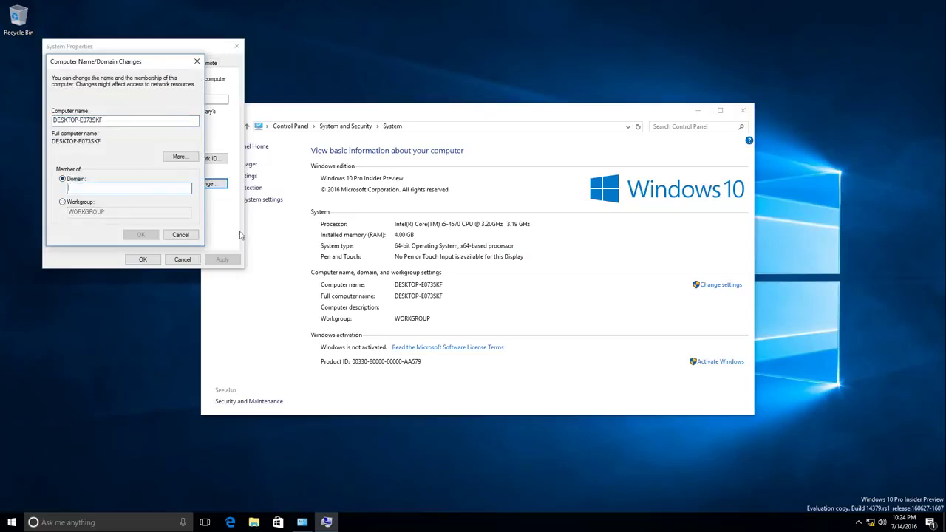
{"action": "type", "text": "nllab"}
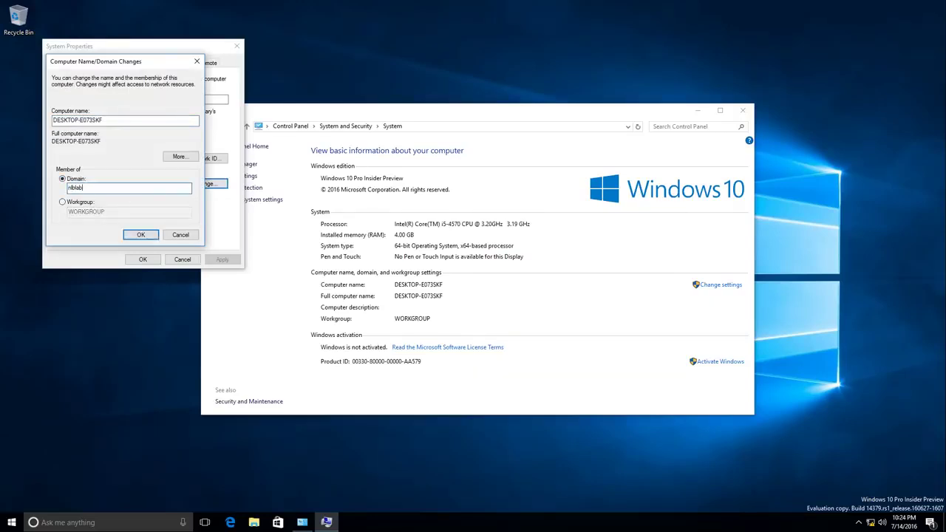
{"action": "key", "text": "shift+Tab"}
{"action": "key", "text": "shift+Tab"}
{"action": "key", "text": "shift+Tab"}
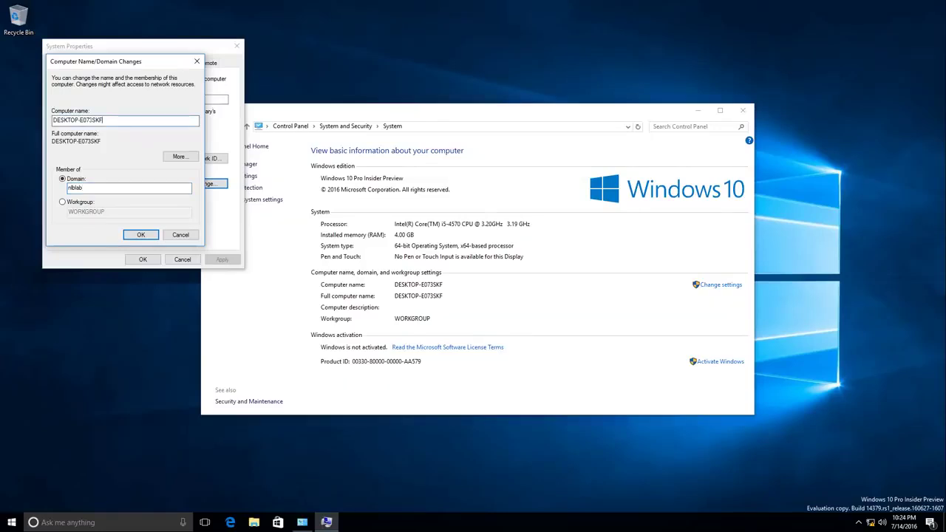
{"action": "type", "text": "NLB-PC-01"}
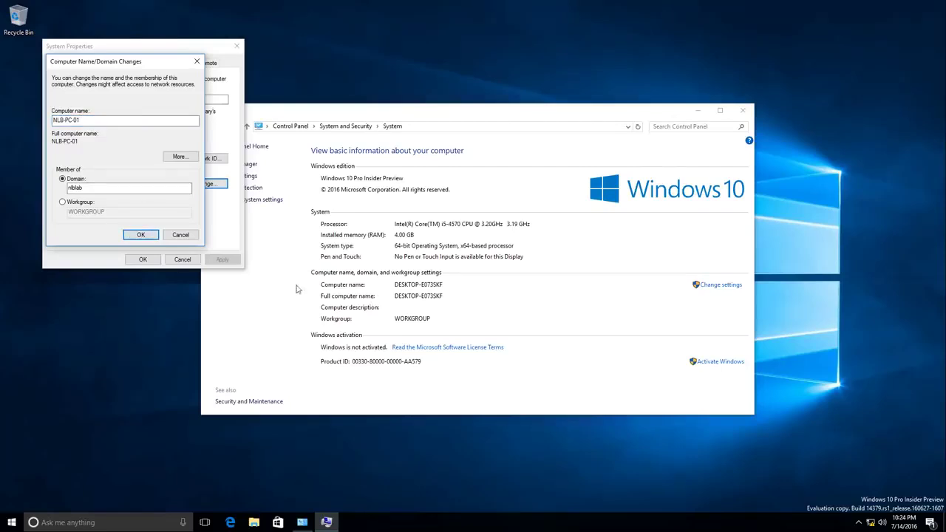
{"action": "key", "text": "Return"}
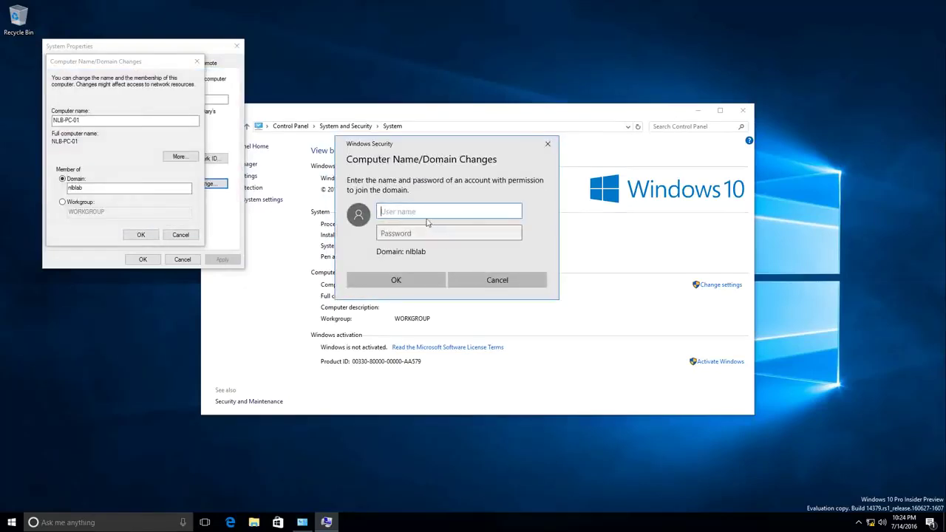
Authorise the domain join with a domain admin account name and password
{"action": "type", "text": "nlblab"}
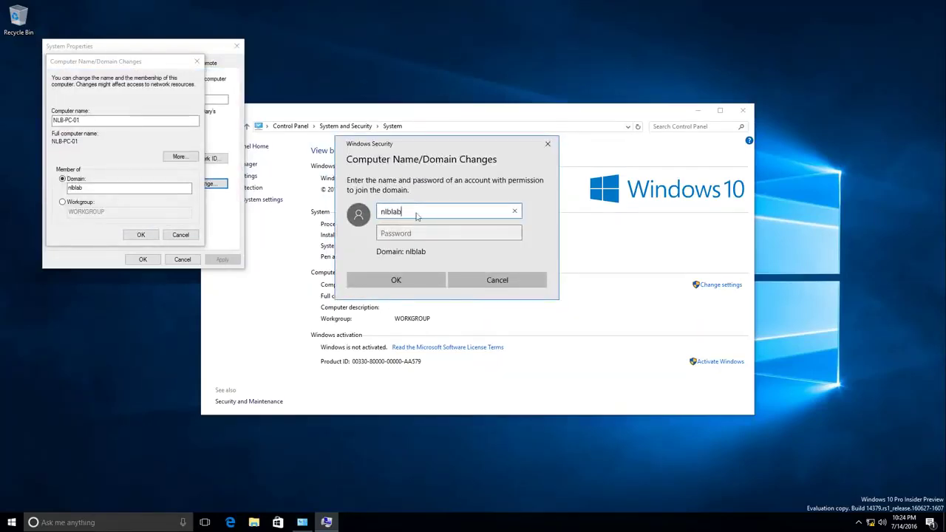
{"action": "type", "text": "\\Nick"}
{"action": "key", "text": "Tab"}
{"action": "type", "text": "•••••••••"}
{"action": "key", "text": "Return"}
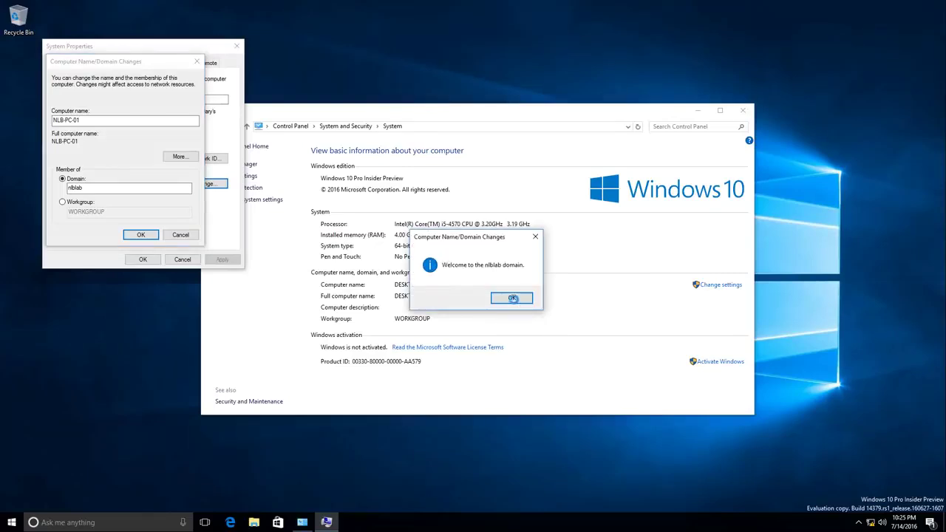
Acknowledge the welcome to nlblab and restart notices, then restart the PC now
{"action": "left_click", "coordinate": [513, 299]}
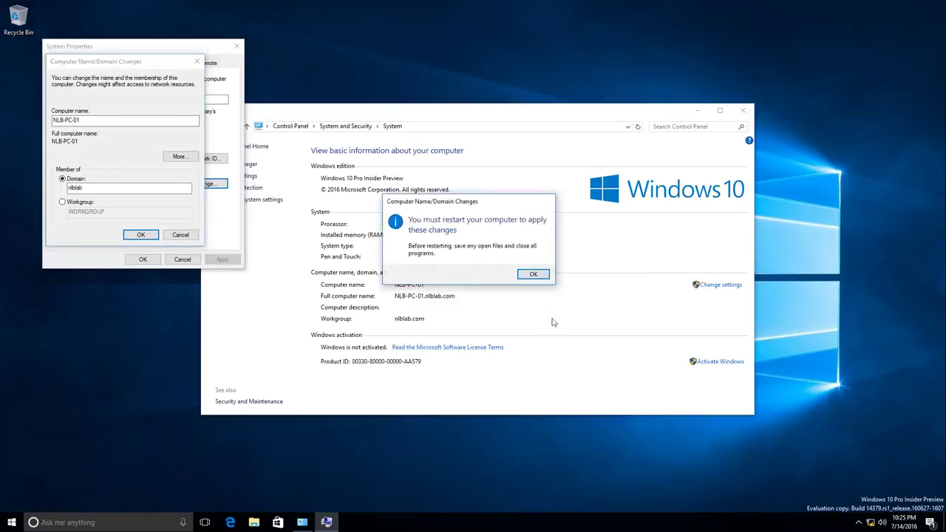
{"action": "left_click", "coordinate": [533, 274]}
{"action": "left_click", "coordinate": [143, 260]}
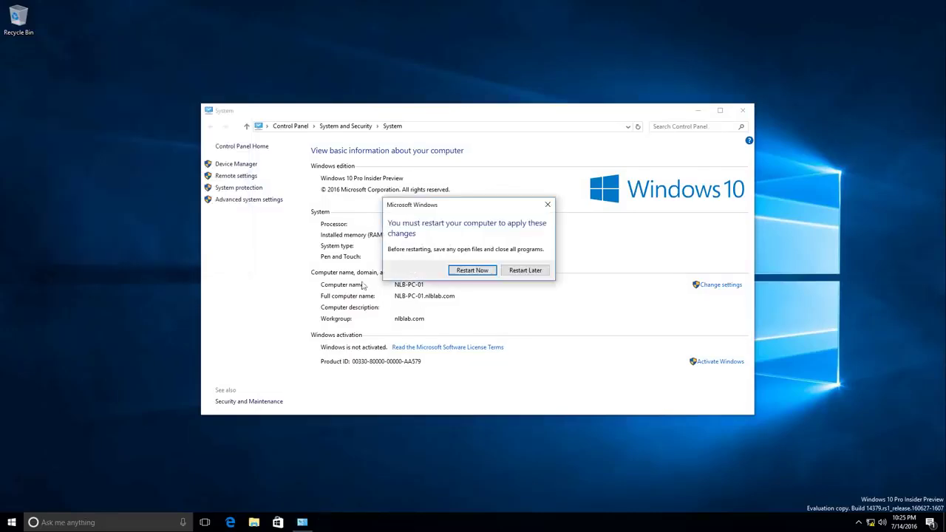
{"action": "left_click", "coordinate": [467, 271]}
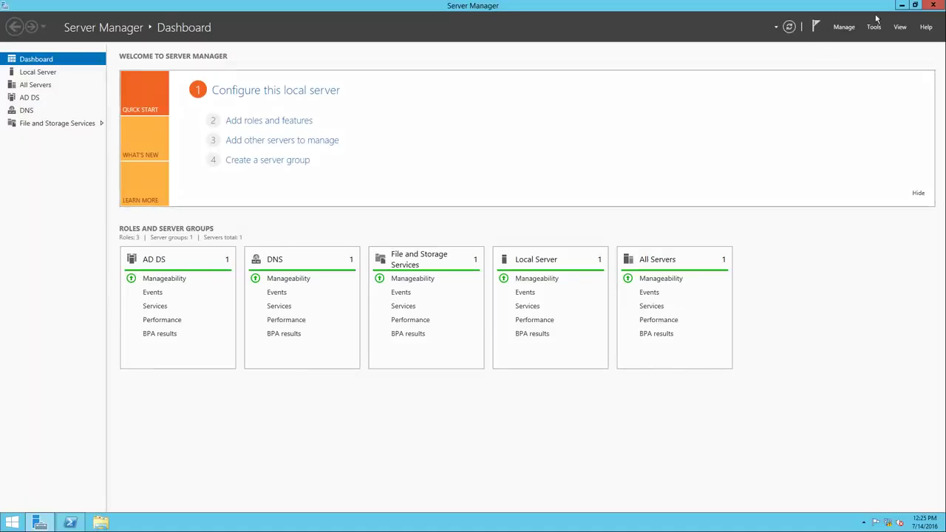
Confirm NLB-PC-01 appears in nlblab.com's Computers container in Active Directory Users and Computers
{"action": "left_click", "coordinate": [902, 6]}
{"action": "left_click", "coordinate": [39, 523]}
{"action": "left_click", "coordinate": [873, 27]}
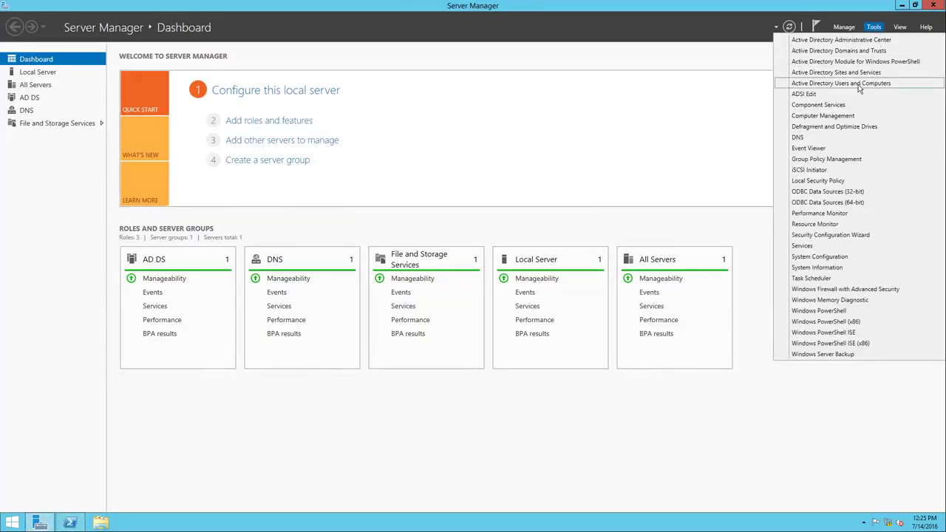
{"action": "left_click", "coordinate": [858, 85]}
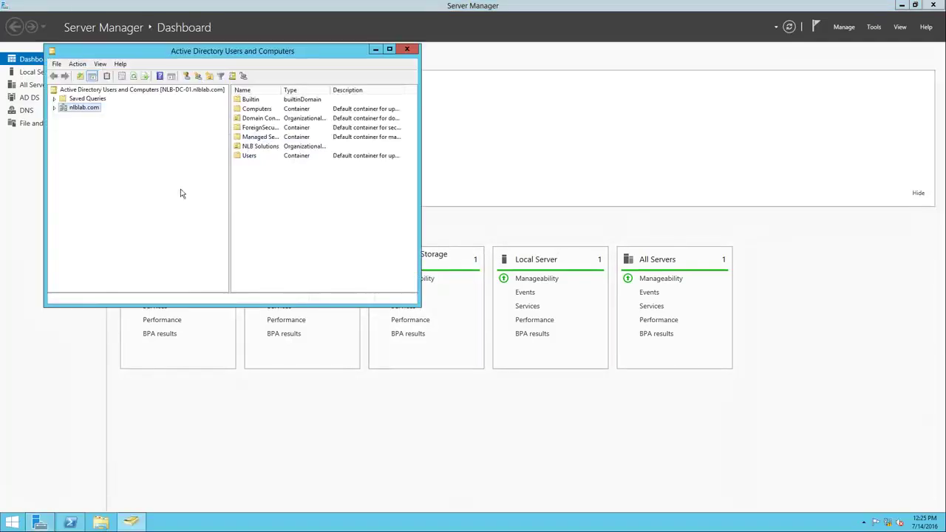
{"action": "double_click", "coordinate": [74, 111]}
{"action": "left_click", "coordinate": [95, 126]}
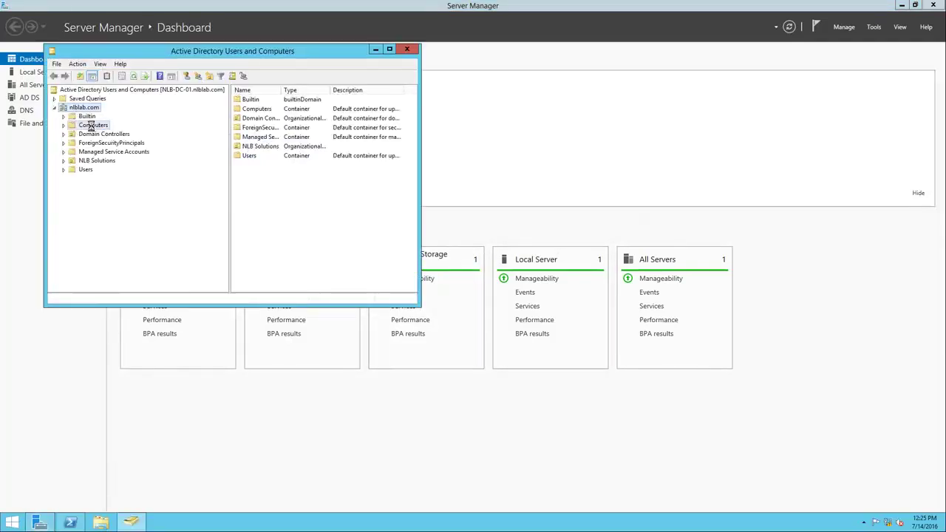
{"action": "left_click", "coordinate": [389, 50]}
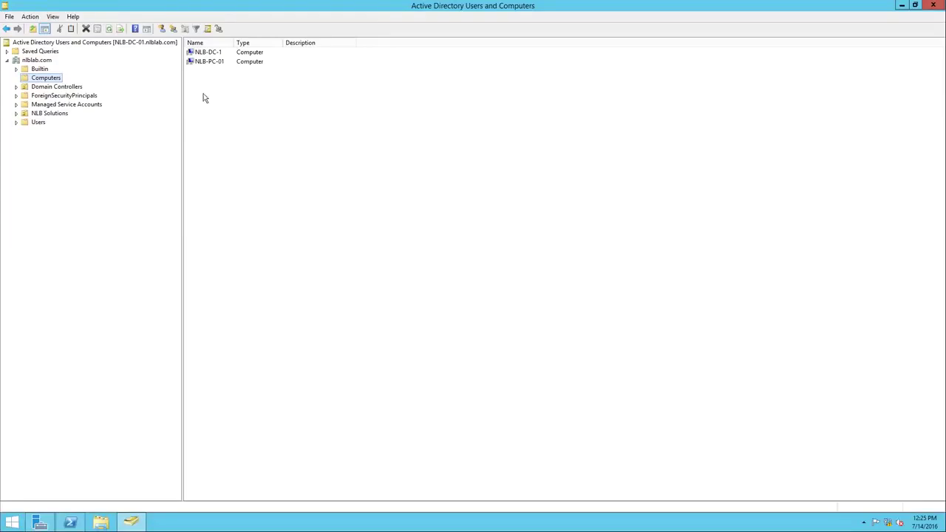
{"action": "left_click", "coordinate": [208, 63]}
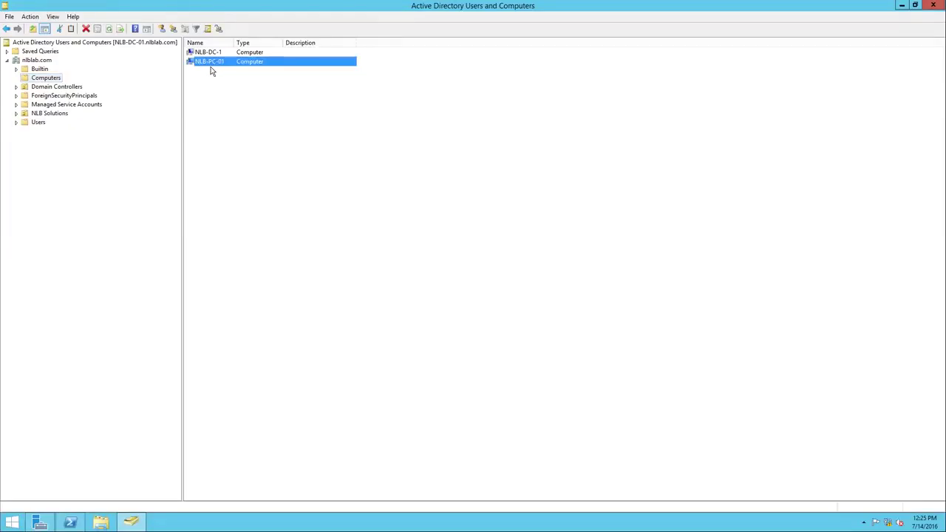
Browse to NLB Solutions > Users > IT and select one of the IT users
{"action": "double_click", "coordinate": [50, 113]}
{"action": "left_click", "coordinate": [48, 140]}
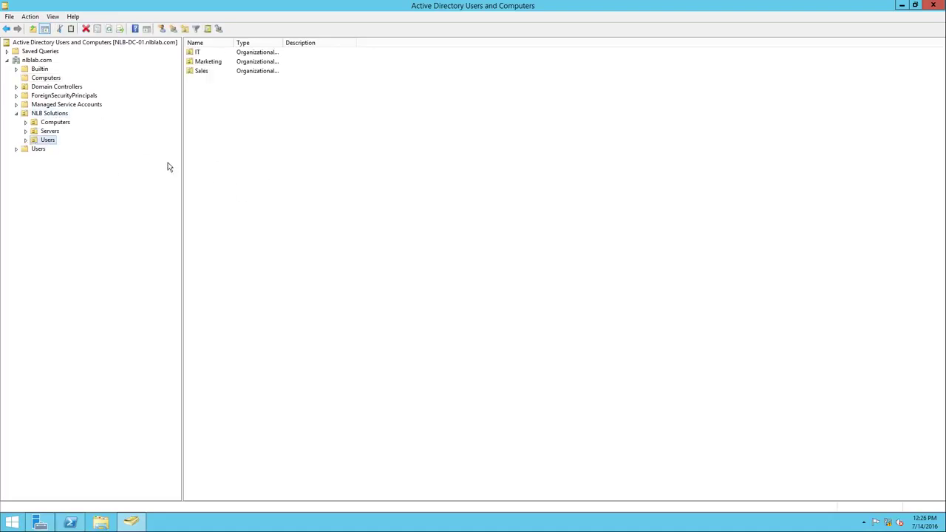
{"action": "double_click", "coordinate": [209, 63]}
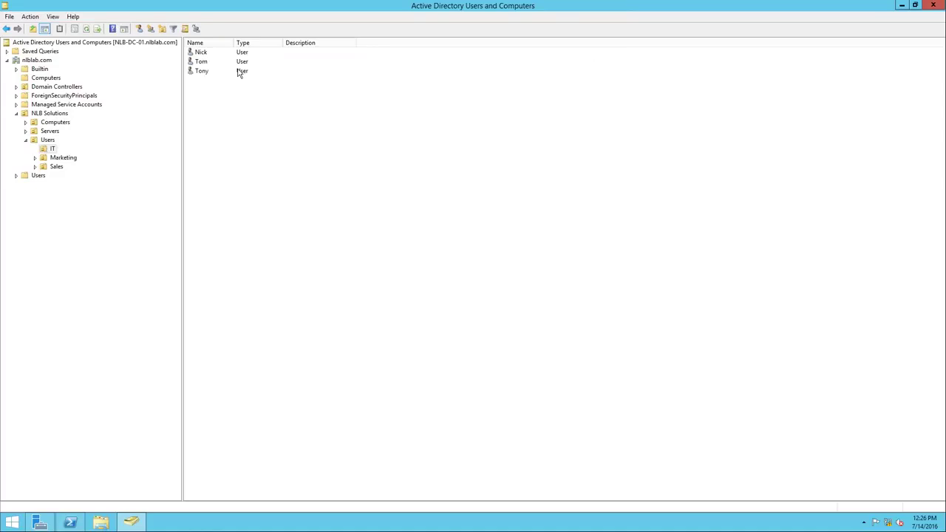
{"action": "left_click", "coordinate": [221, 65]}
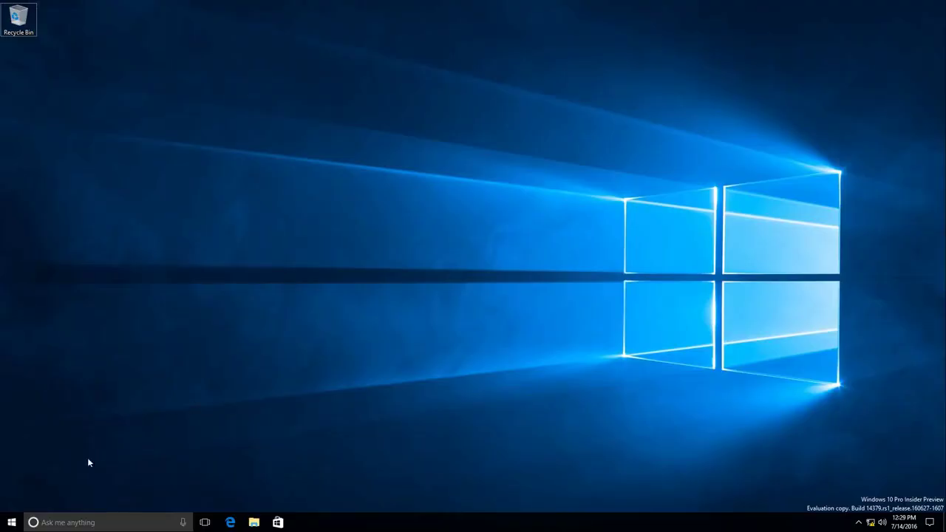
{"action": "left_click", "coordinate": [12, 522]}
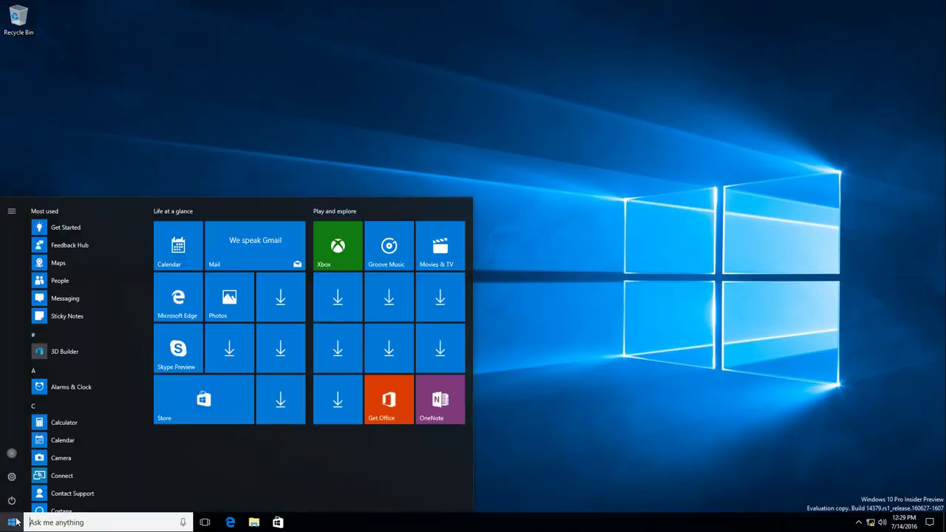
{"action": "left_click", "coordinate": [15, 453]}
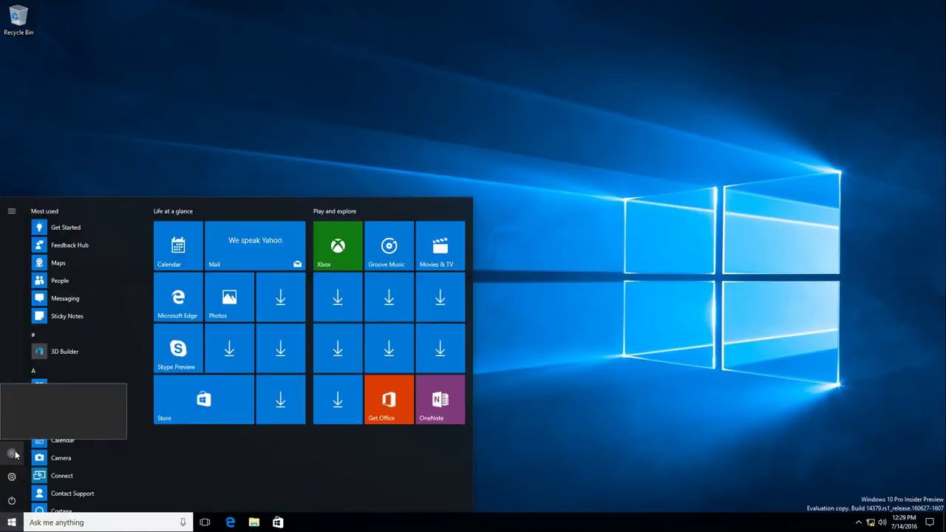
{"action": "left_click", "coordinate": [11, 454]}
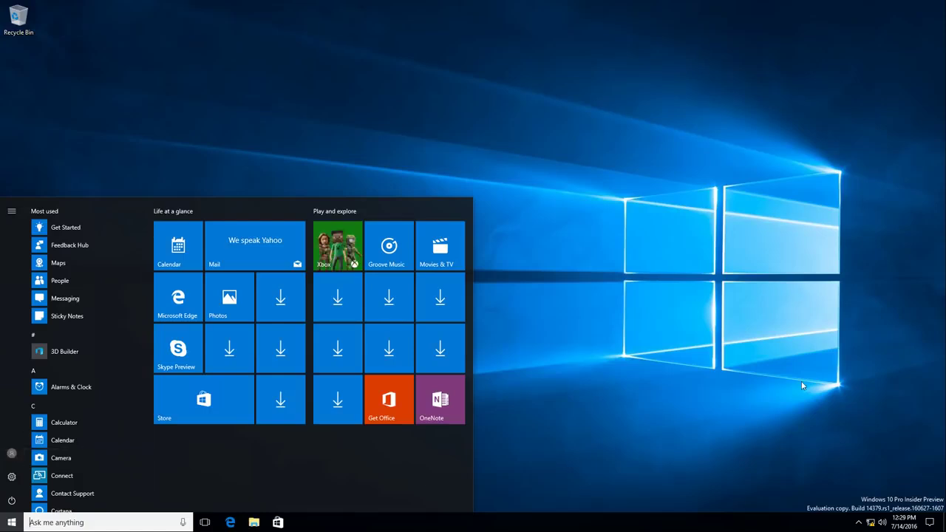
{"action": "left_click", "coordinate": [650, 349]}
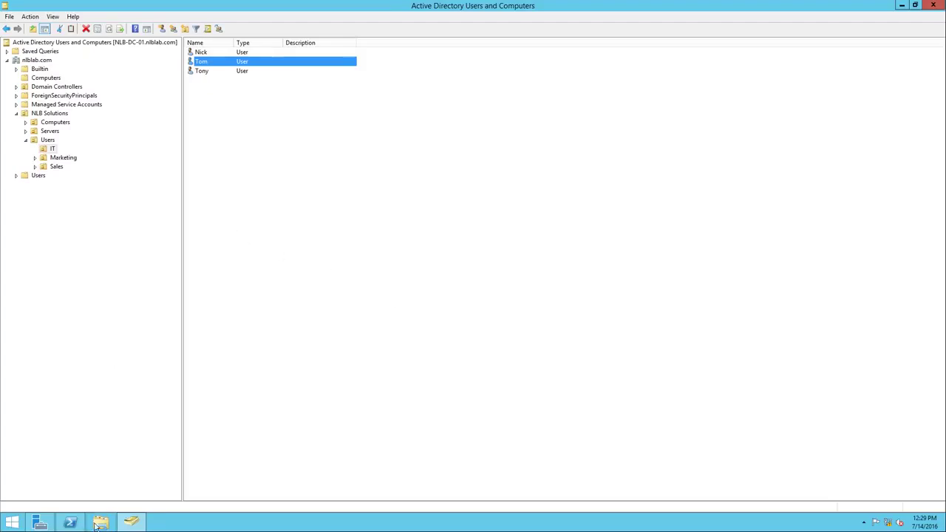
Open the Raise domain functional level dialog for nlblab.com and center it on screen
{"action": "right_click", "coordinate": [45, 63]}
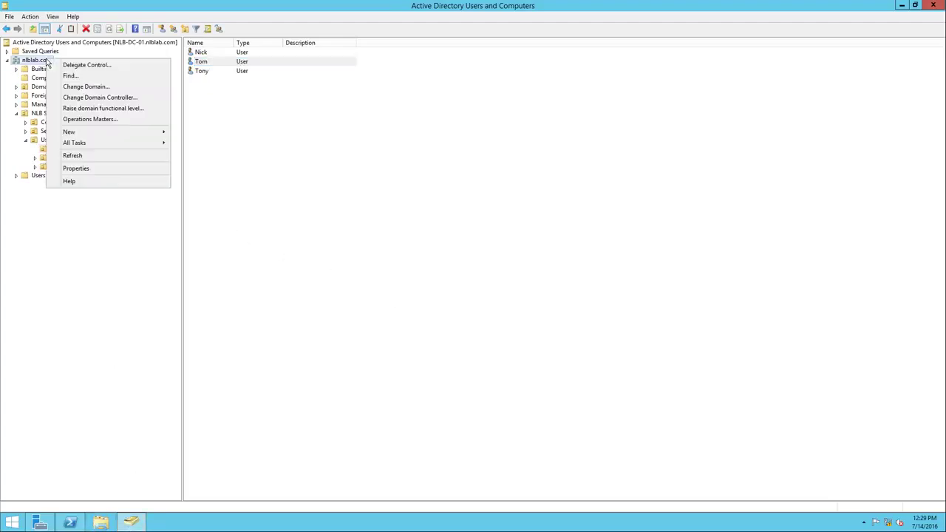
{"action": "left_click", "coordinate": [93, 108]}
{"action": "left_click_drag", "start_coordinate": [107, 26], "coordinate": [408, 140]}
Choose Windows Server 2012, rather than 2012 R2, as the new domain functional level
{"action": "left_click", "coordinate": [407, 216]}
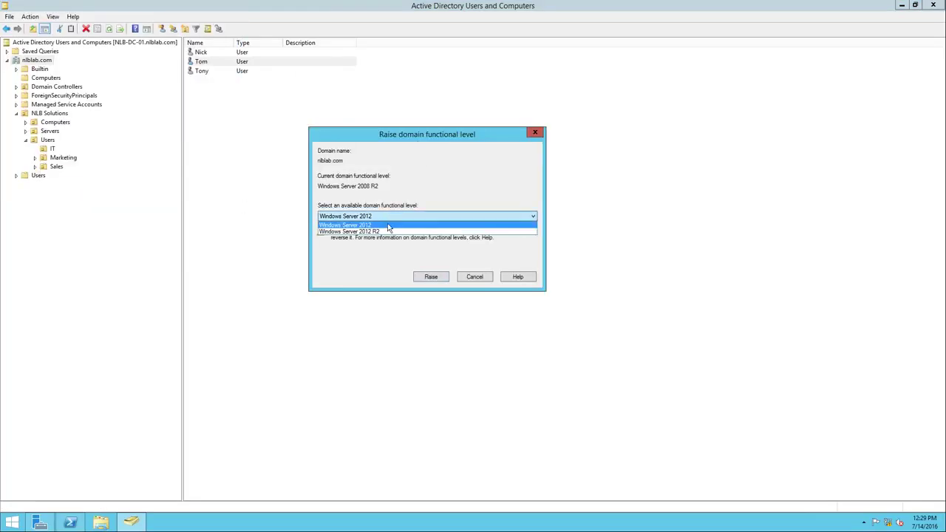
{"action": "left_click", "coordinate": [388, 231]}
{"action": "left_click", "coordinate": [376, 217]}
{"action": "left_click", "coordinate": [374, 226]}
{"action": "left_click", "coordinate": [376, 217]}
{"action": "left_click", "coordinate": [374, 232]}
{"action": "left_click", "coordinate": [375, 217]}
{"action": "left_click", "coordinate": [374, 225]}
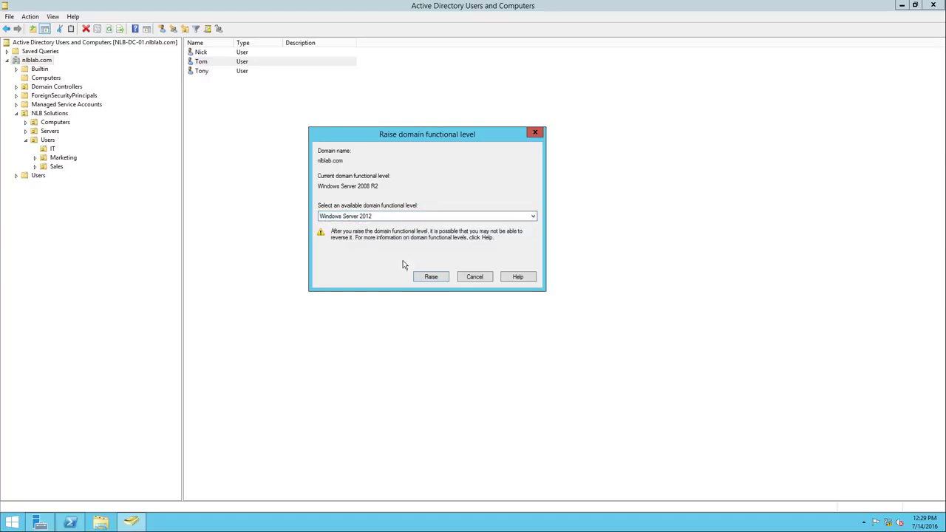